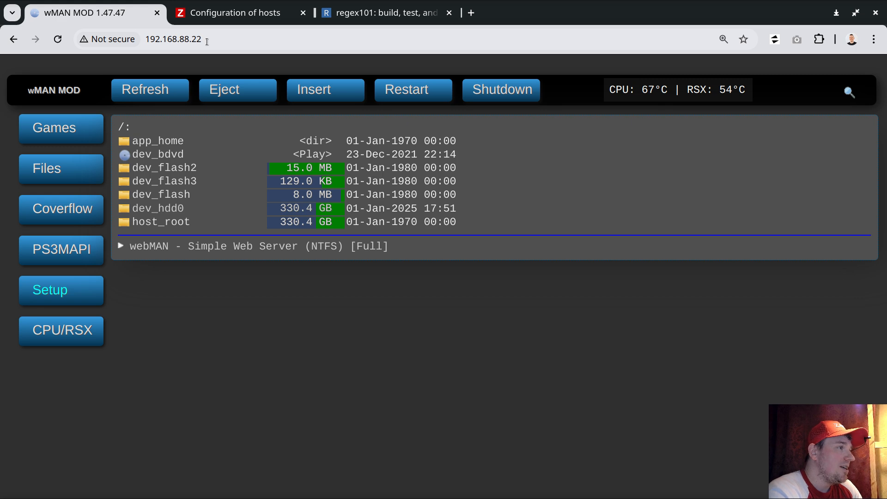
- Open the CPU and RSX temperature page of the PS3 web interface and view its page source
{"action": "left_click_drag", "start_coordinate": [202, 39], "coordinate": [144, 39]}
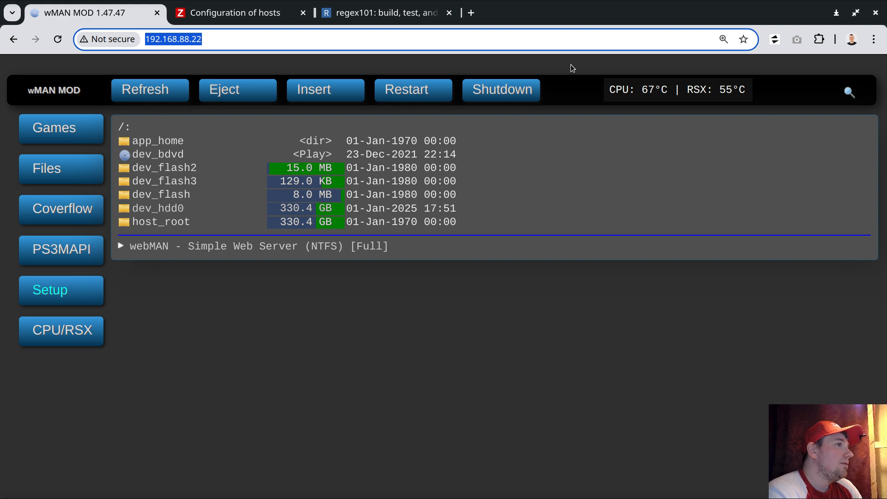
{"action": "left_click", "coordinate": [652, 94]}
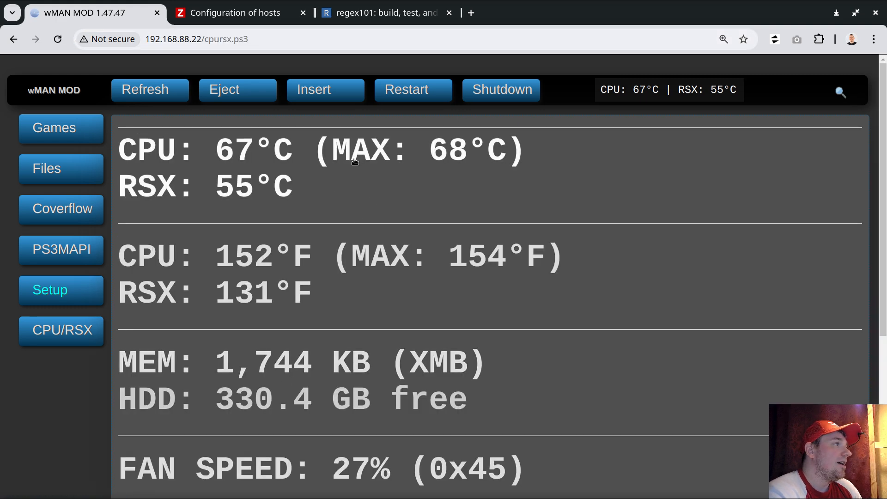
{"action": "right_click", "coordinate": [571, 158]}
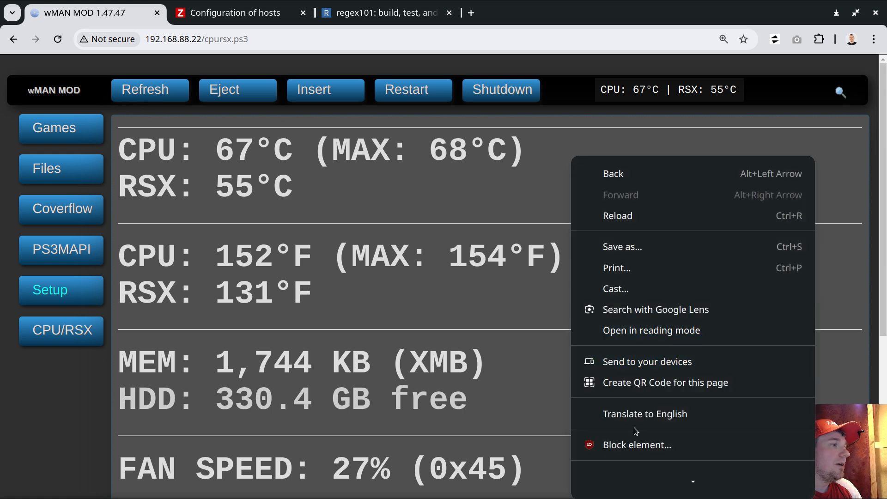
{"action": "scroll", "coordinate": [636, 431], "scroll_direction": "down", "scroll_amount": 1}
{"action": "left_click", "coordinate": [645, 459]}
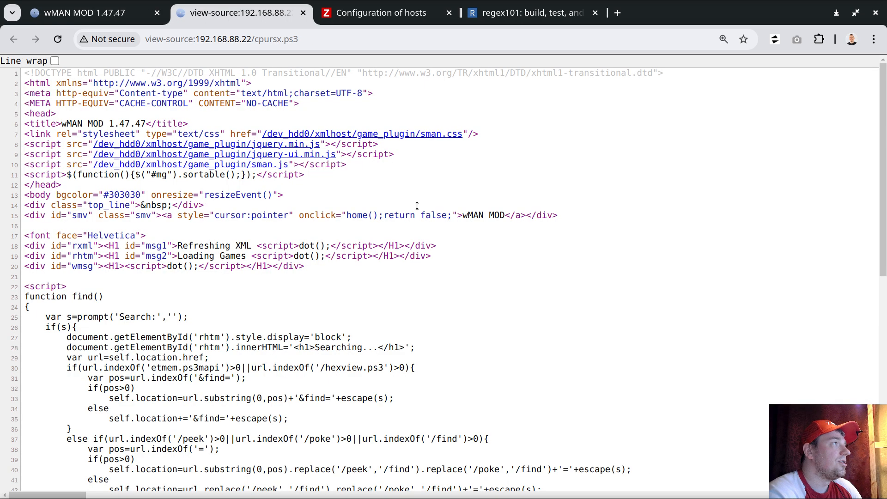
- Search the page source for "CPU:" and highlight the CPU and RSX temperature readings
{"action": "key", "text": "ctrl+f"}
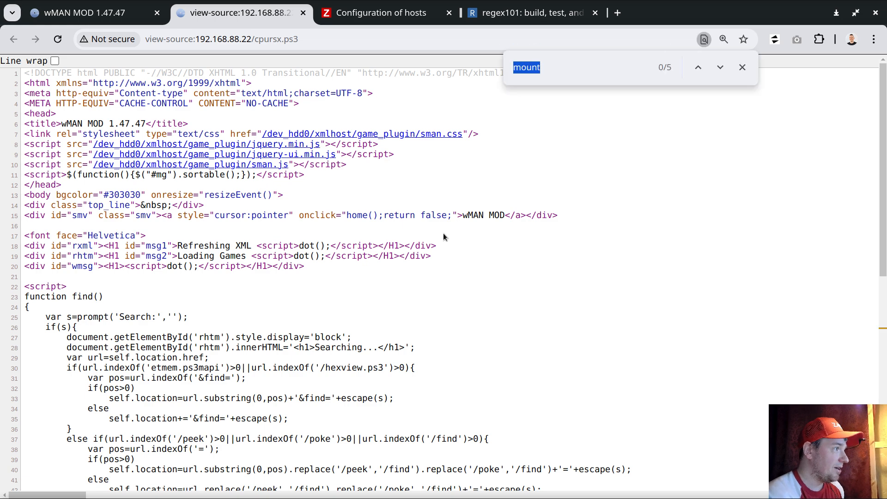
{"action": "type", "text": "CPU:"}
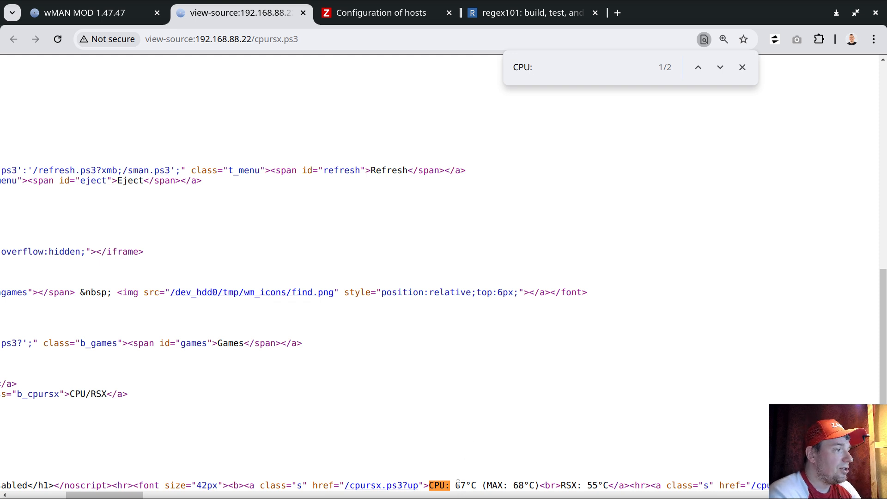
{"action": "left_click_drag", "start_coordinate": [456, 484], "coordinate": [466, 485]}
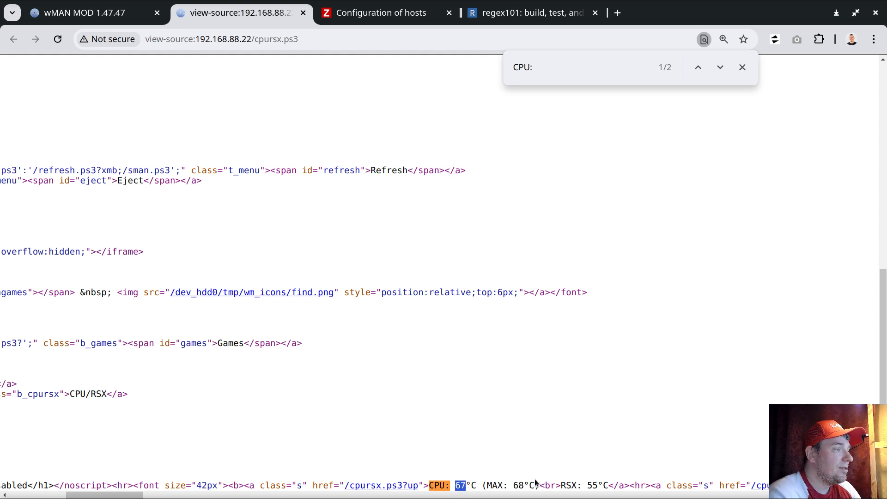
{"action": "left_click_drag", "start_coordinate": [560, 485], "coordinate": [600, 485]}
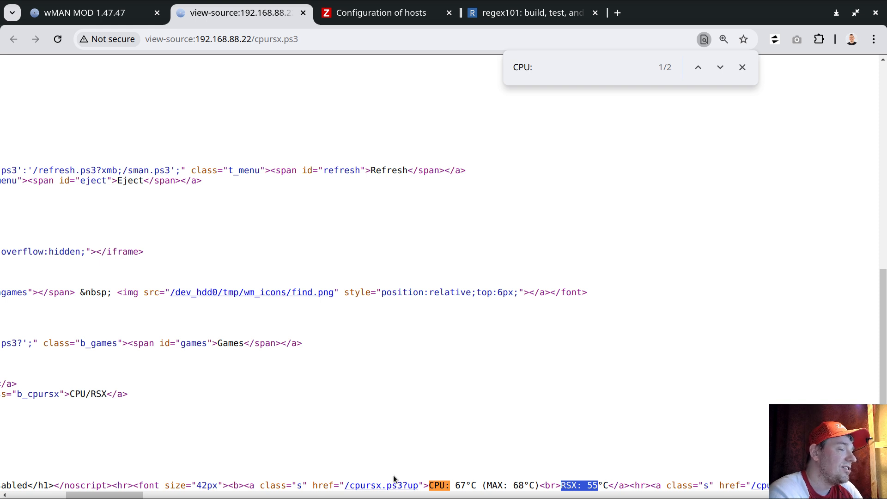
- Return to the PS3 web interface, reopen the CPU and RSX temperature page, and copy its full address
{"action": "left_click", "coordinate": [112, 19]}
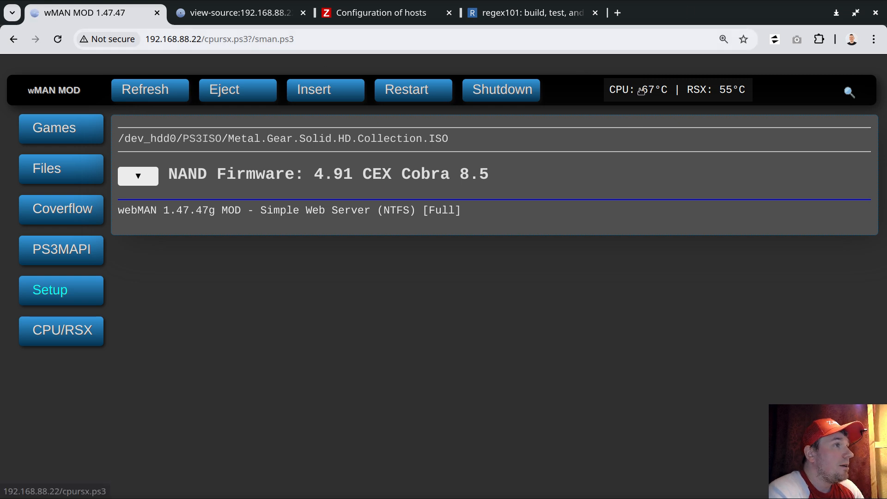
{"action": "left_click", "coordinate": [59, 173]}
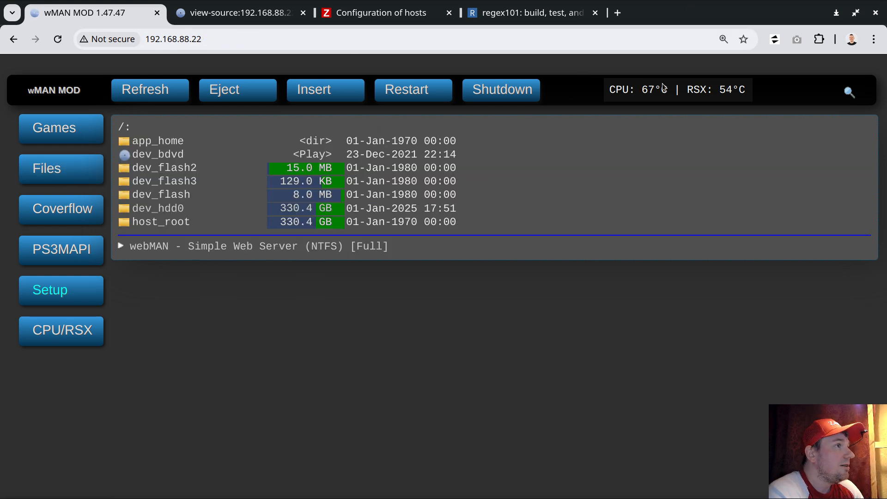
{"action": "left_click", "coordinate": [656, 89]}
{"action": "left_click", "coordinate": [194, 40]}
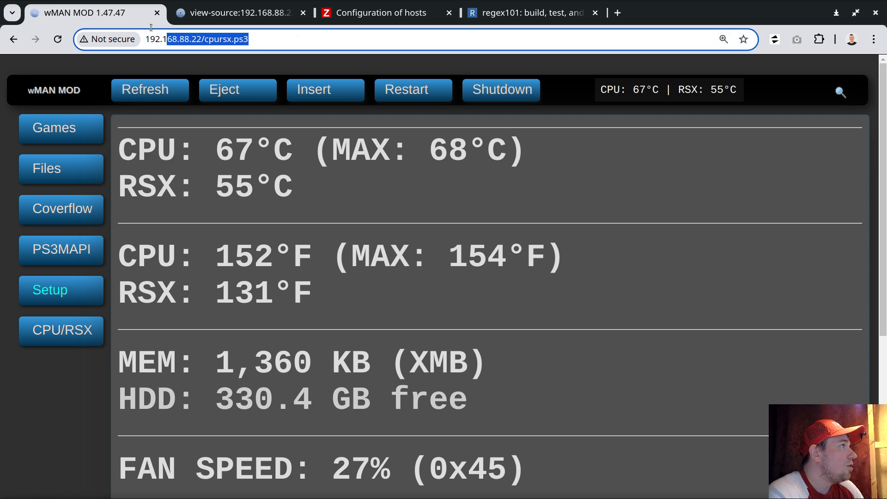
{"action": "right_click", "coordinate": [194, 41]}
{"action": "left_click", "coordinate": [233, 139]}
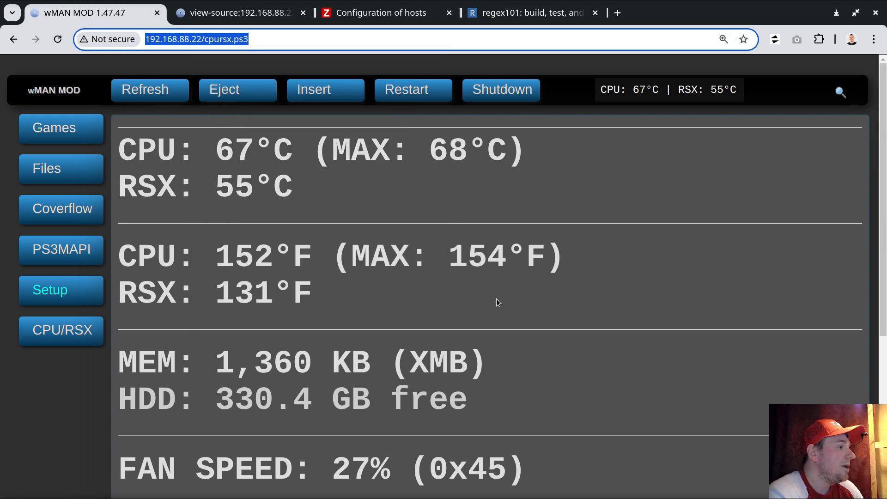
{"action": "key", "text": "alt+Tab"}
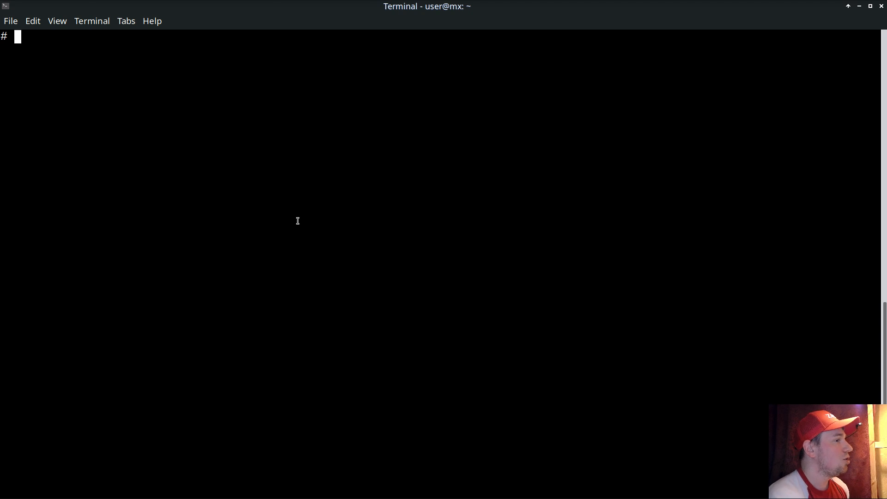
{"action": "type", "text": "curl"}
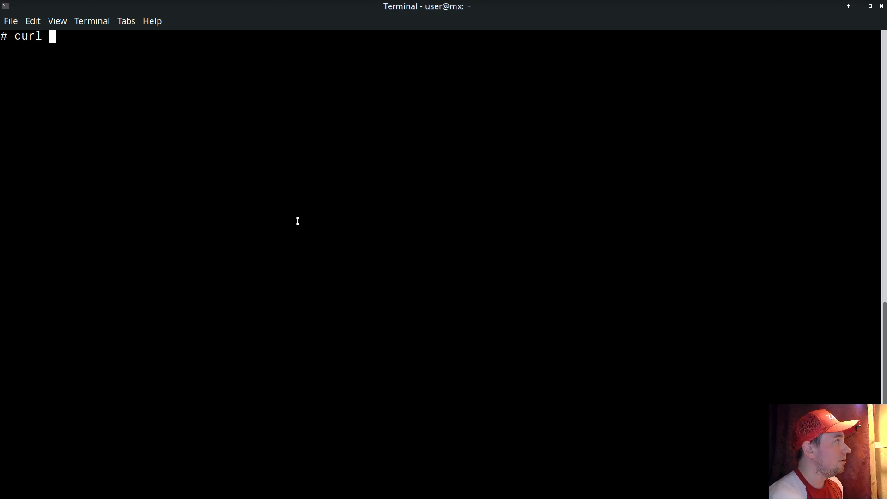
{"action": "key", "text": "ctrl+shift+v"}
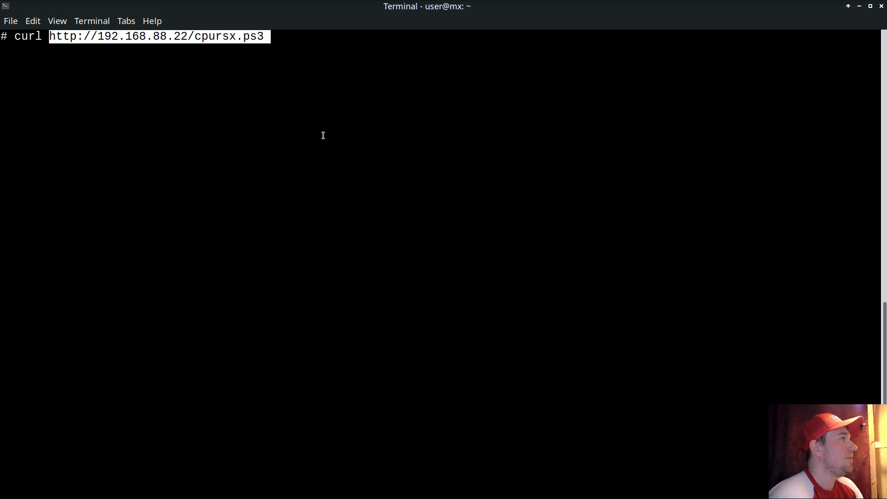
{"action": "key", "text": "Return"}
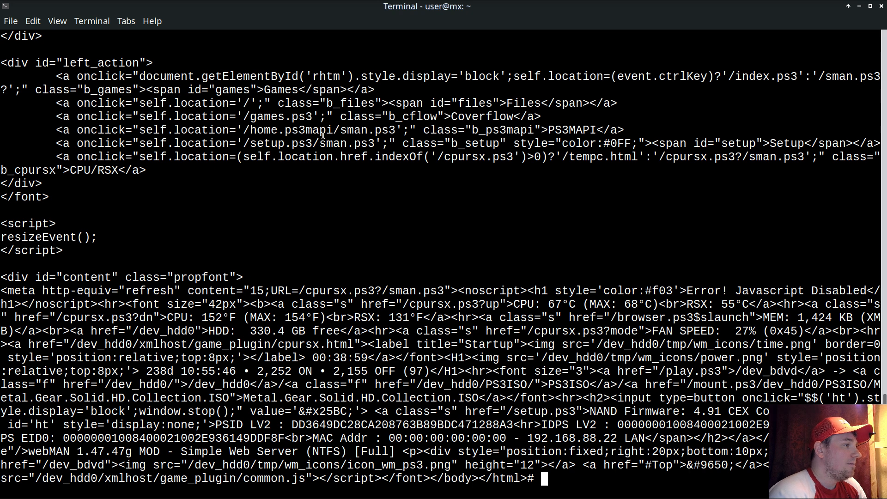
- Rerun the curl request piped through grep -Eo "CPU:..........." to extract the CPU temperature text
{"action": "key", "text": "Return"}
{"action": "key", "text": "Return"}
{"action": "key", "text": "Return"}
{"action": "key", "text": "Up"}
{"action": "type", "text": "| grep"}
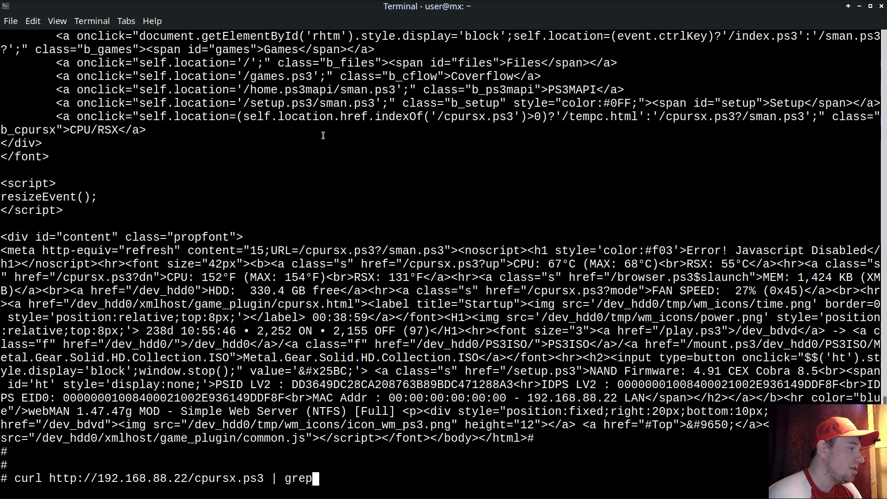
{"action": "type", "text": "-E"}
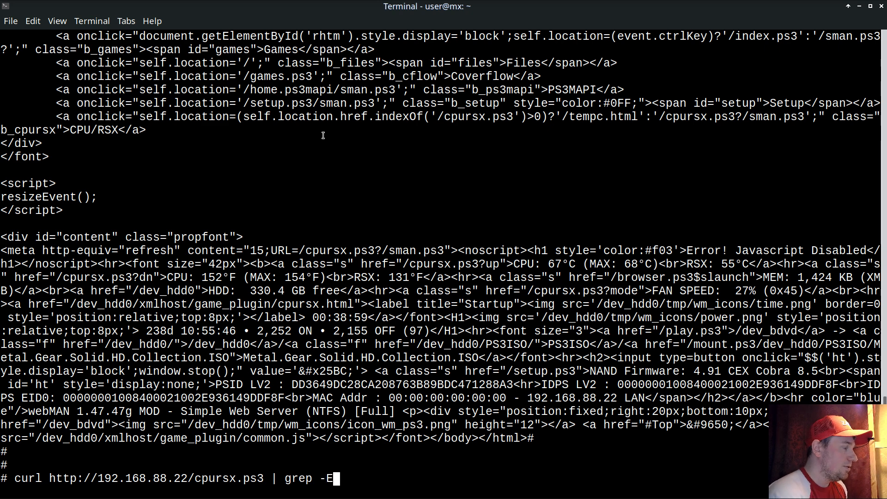
{"action": "type", "text": "o"}
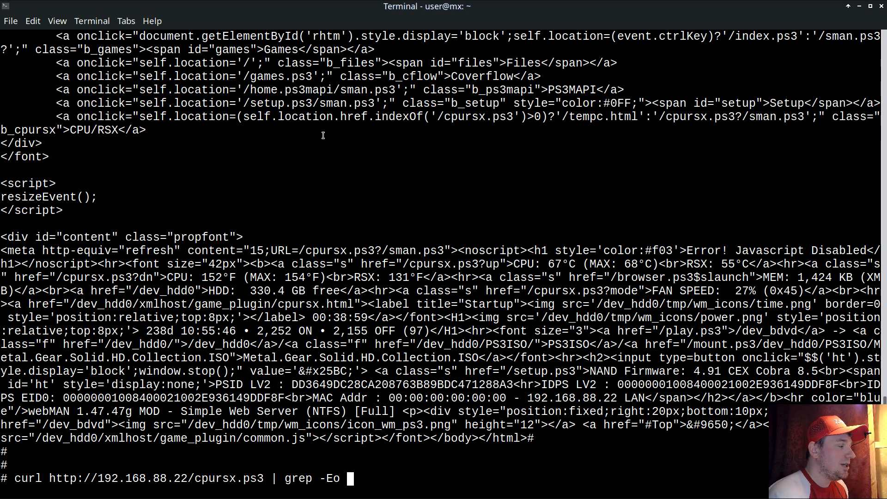
{"action": "type", "text": " \"\""}
{"action": "key", "text": "Left"}
{"action": "type", "text": "CPU:..."}
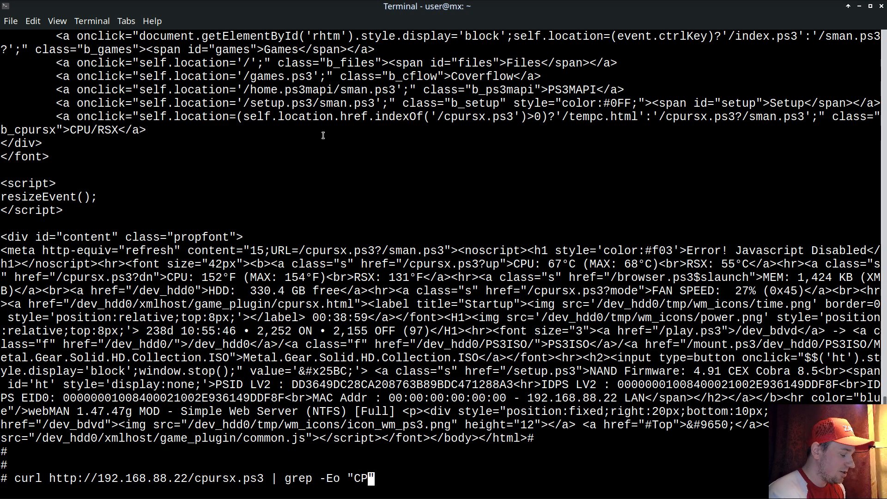
{"action": "type", "text": "........"}
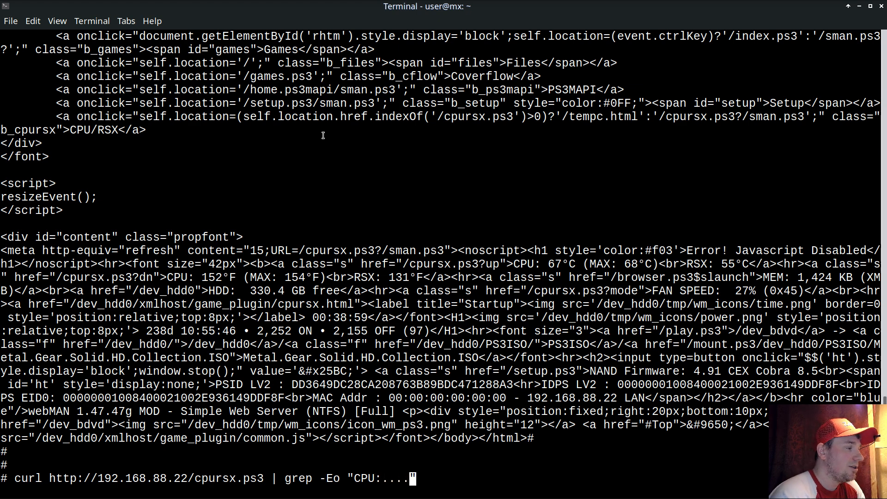
{"action": "key", "text": "Return"}
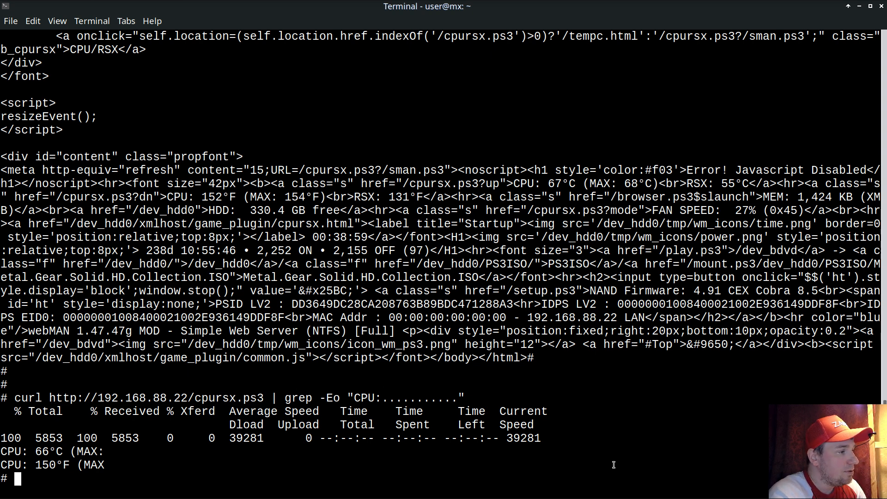
- Switch to the Zabbix hosts page in the browser and start a new host named "PlayStation 3"
{"action": "key", "text": "alt+Tab"}
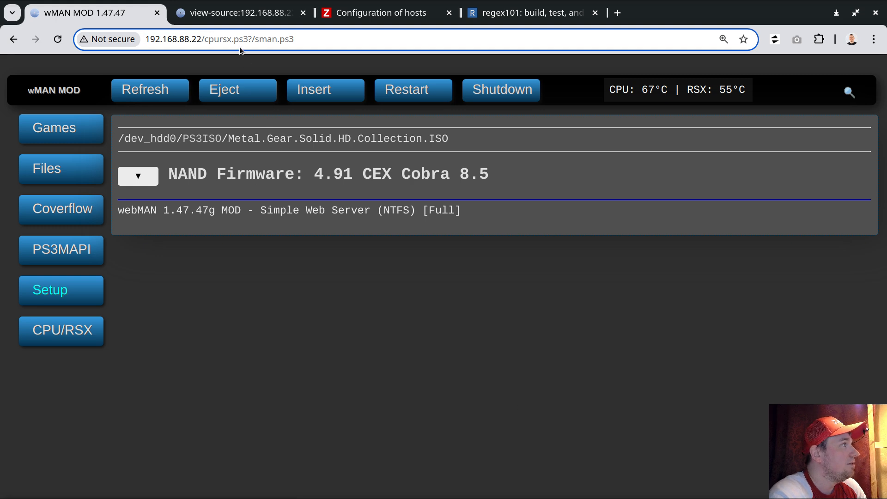
{"action": "left_click", "coordinate": [384, 14]}
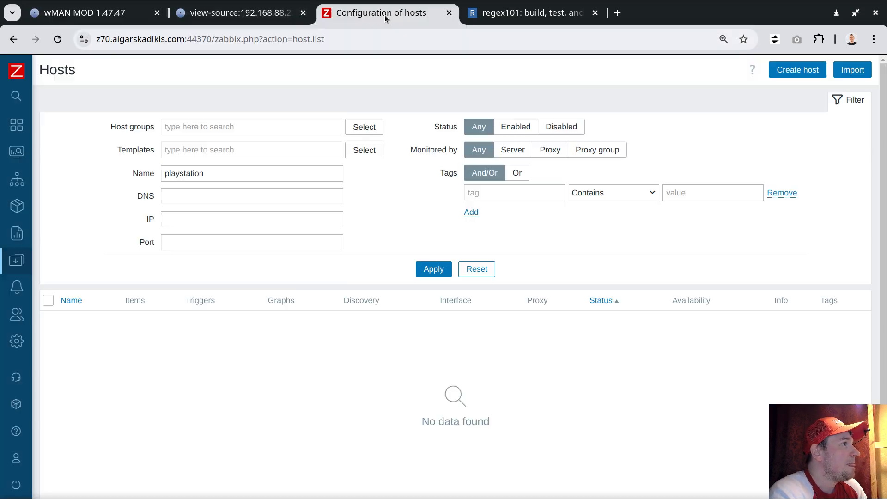
{"action": "left_click", "coordinate": [797, 70]}
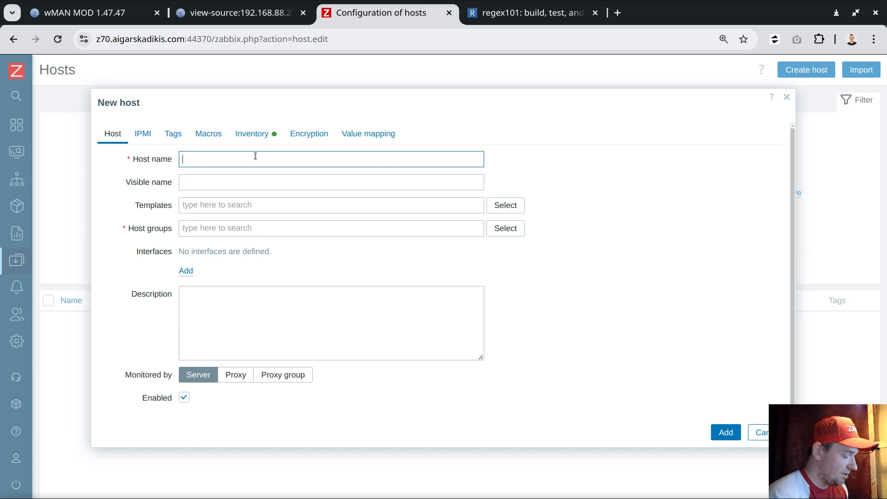
{"action": "type", "text": "PlaySta"}
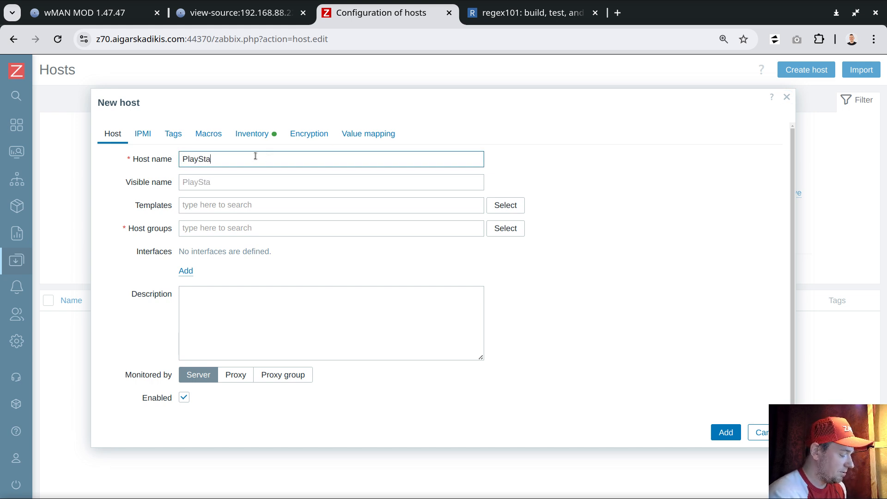
{"action": "type", "text": "tion 3"}
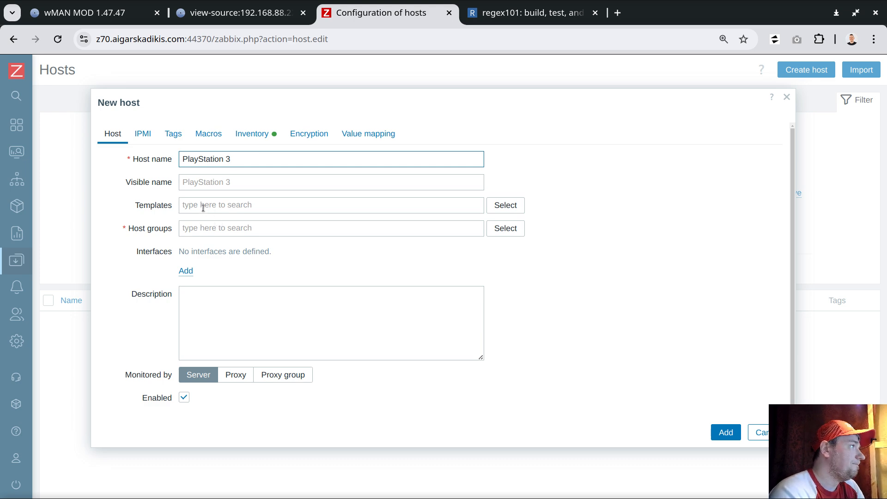
- Assign the new host to the Console host group and add an Agent interface
{"action": "left_click", "coordinate": [201, 228]}
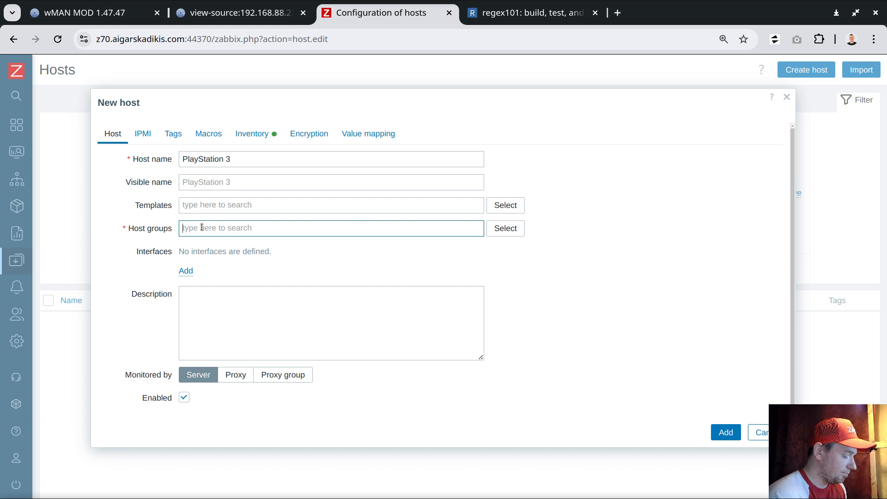
{"action": "type", "text": "Console"}
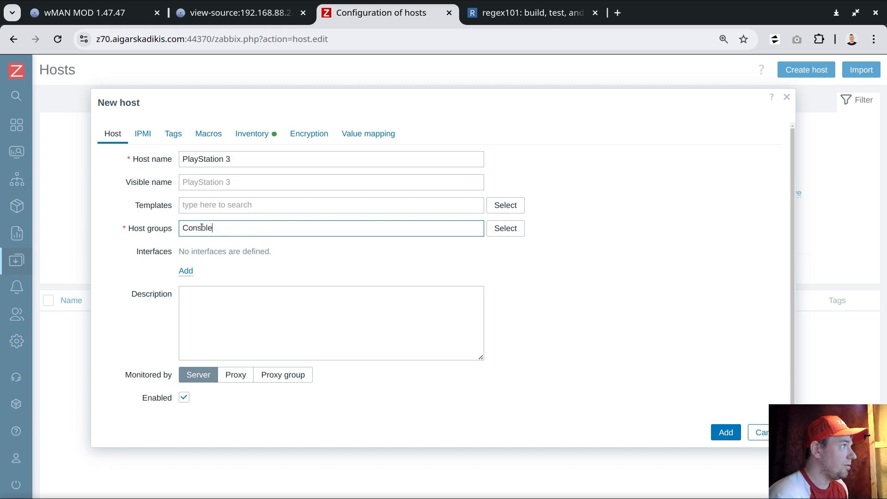
{"action": "left_click", "coordinate": [219, 242]}
{"action": "left_click", "coordinate": [187, 283]}
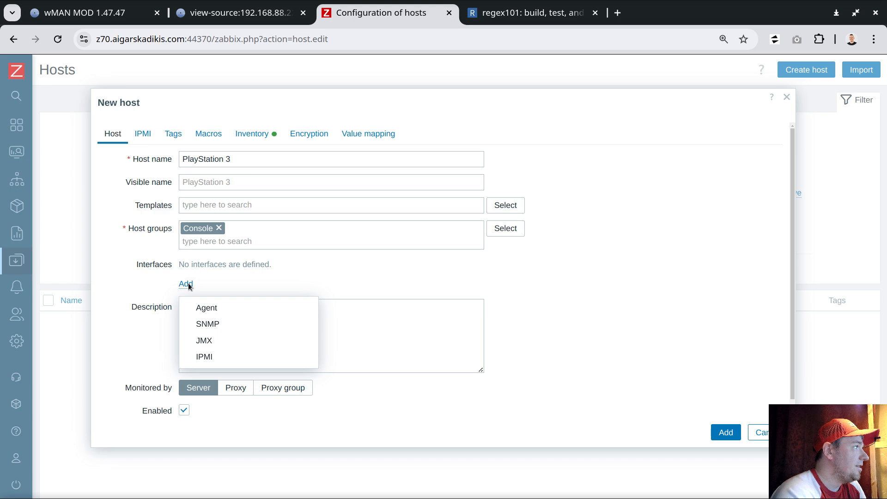
{"action": "left_click", "coordinate": [204, 308]}
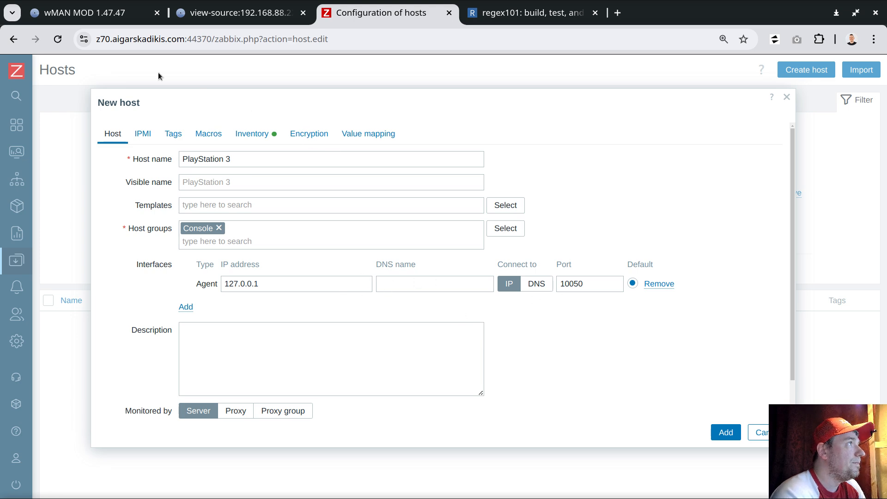
- Copy the IP address 192.168.88.22 from the PS3 web interface's address
{"action": "left_click", "coordinate": [92, 5]}
{"action": "left_click_drag", "start_coordinate": [202, 38], "coordinate": [147, 41]}
{"action": "right_click", "coordinate": [174, 41]}
{"action": "left_click", "coordinate": [224, 137]}
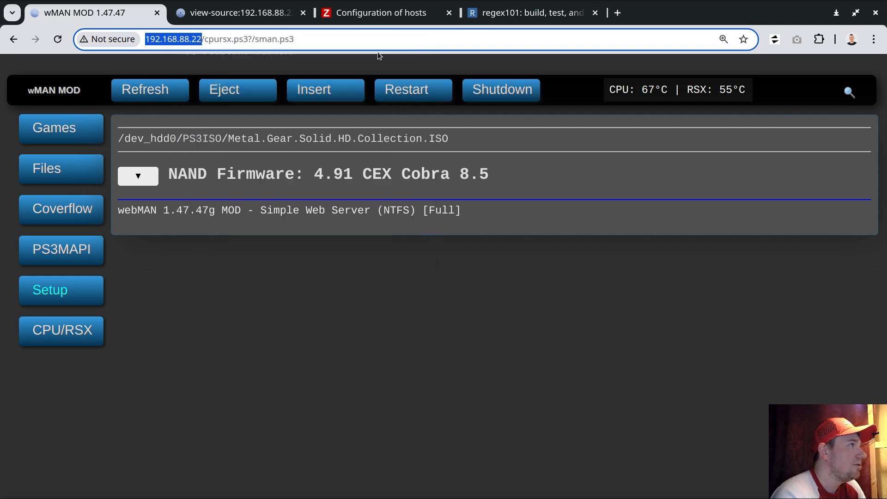
- Set the Agent interface's IP address to 192.168.88.22 in the new host form
{"action": "left_click", "coordinate": [376, 14]}
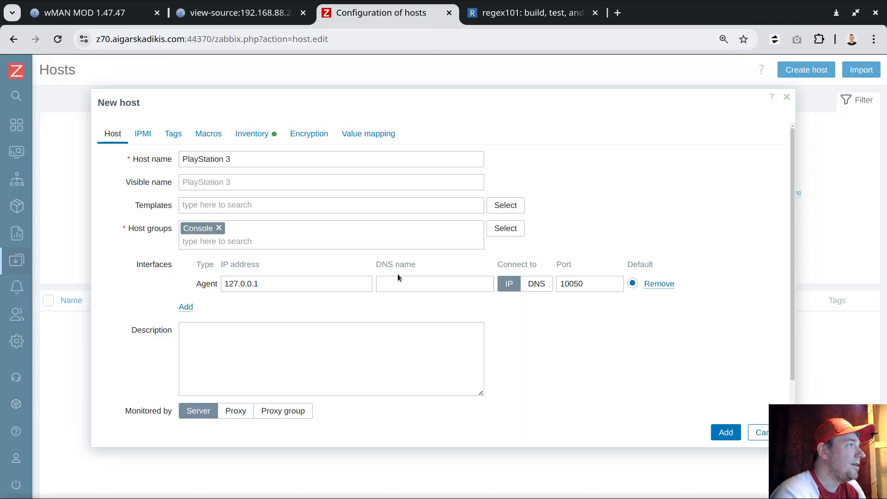
{"action": "left_click", "coordinate": [292, 280]}
{"action": "key", "text": "ctrl+v"}
{"action": "left_click_drag", "start_coordinate": [259, 284], "coordinate": [223, 284]}
{"action": "key", "text": "shift+Home"}
{"action": "key", "text": "BackSpace"}
{"action": "left_click", "coordinate": [263, 274]}
{"action": "key", "text": "BackSpace"}
{"action": "left_click", "coordinate": [311, 280]}
{"action": "key", "text": "BackSpace"}
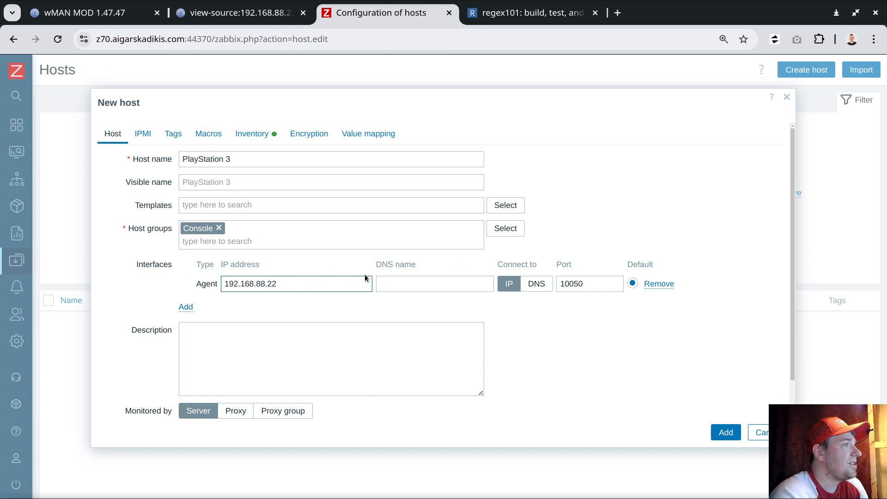
- Have the new host monitored by the riga proxy and add the host
{"action": "left_click", "coordinate": [237, 410]}
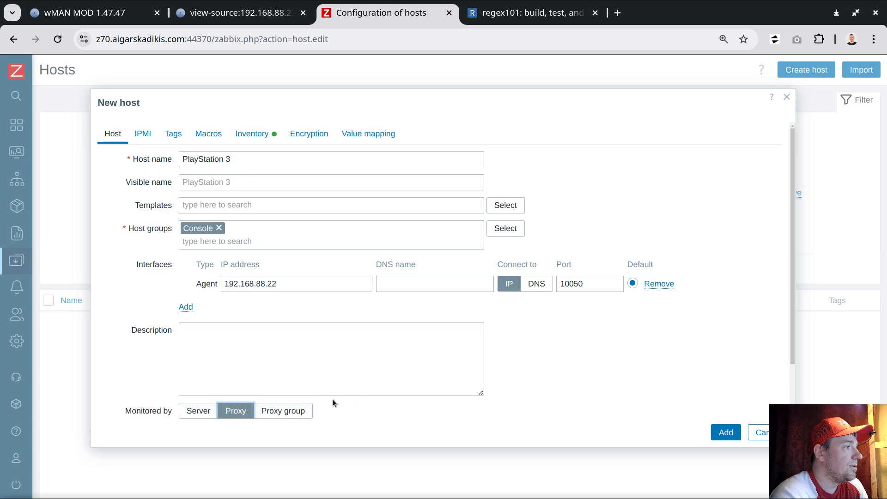
{"action": "scroll", "coordinate": [250, 393], "scroll_direction": "down", "scroll_amount": 2}
{"action": "left_click", "coordinate": [501, 374]}
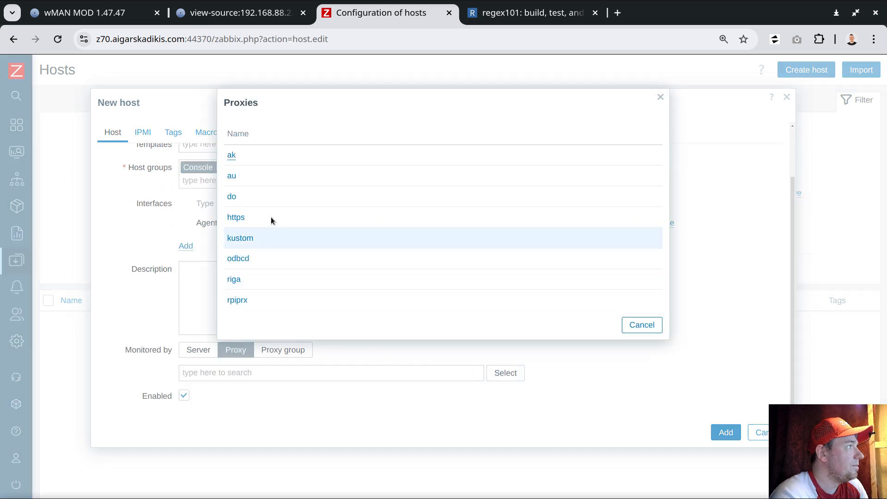
{"action": "left_click", "coordinate": [235, 279]}
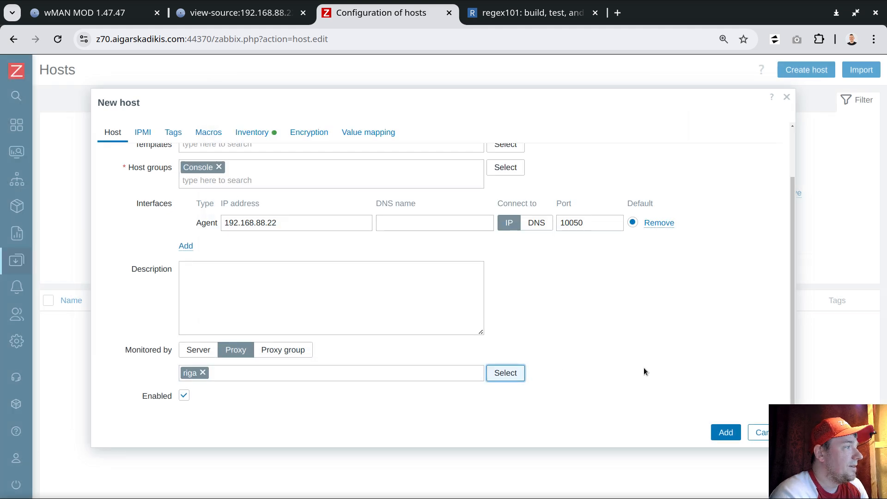
{"action": "left_click", "coordinate": [713, 433]}
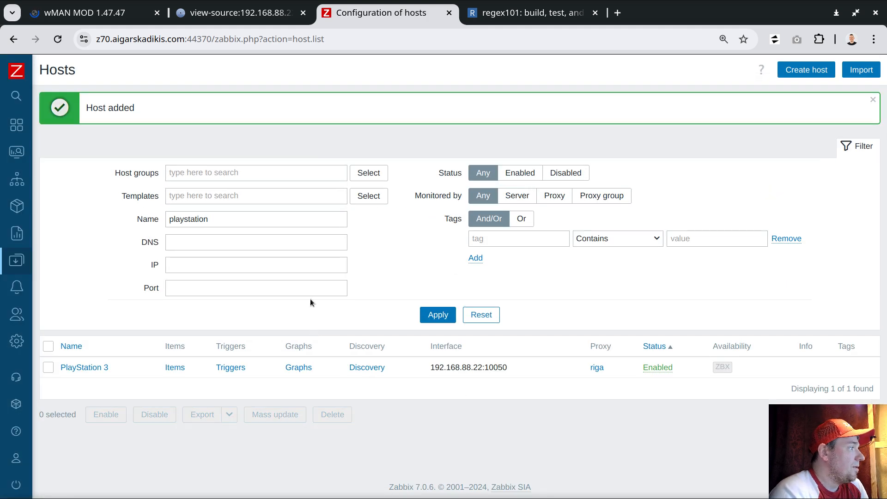
- Start a new item on the PlayStation 3 host with the type HTTP agent
{"action": "left_click", "coordinate": [176, 367]}
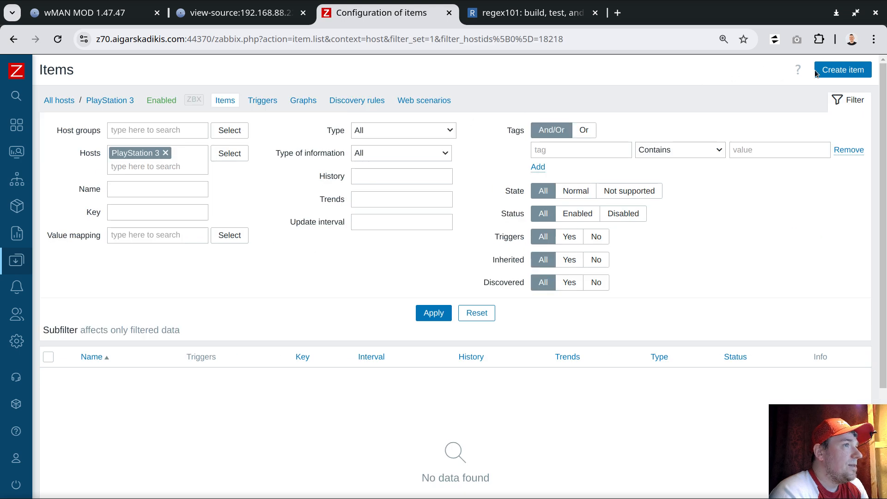
{"action": "left_click", "coordinate": [842, 70]}
{"action": "left_click", "coordinate": [246, 183]}
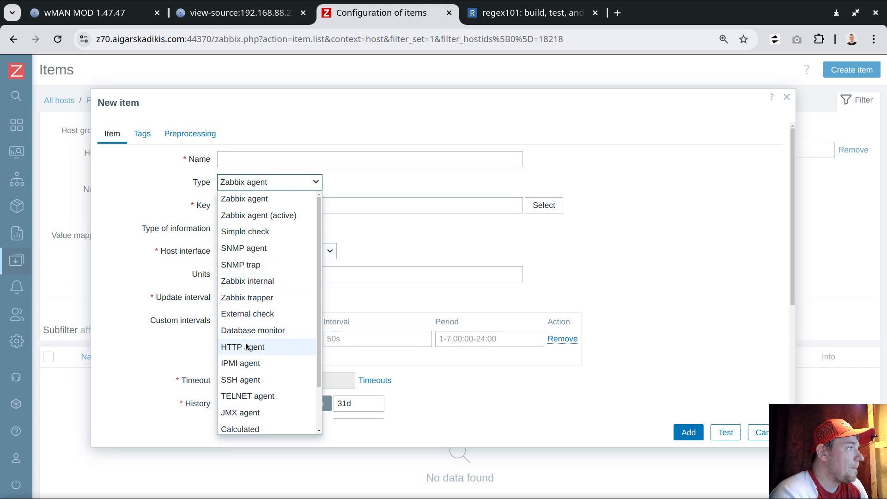
{"action": "left_click", "coordinate": [246, 345]}
{"action": "left_click", "coordinate": [249, 204]}
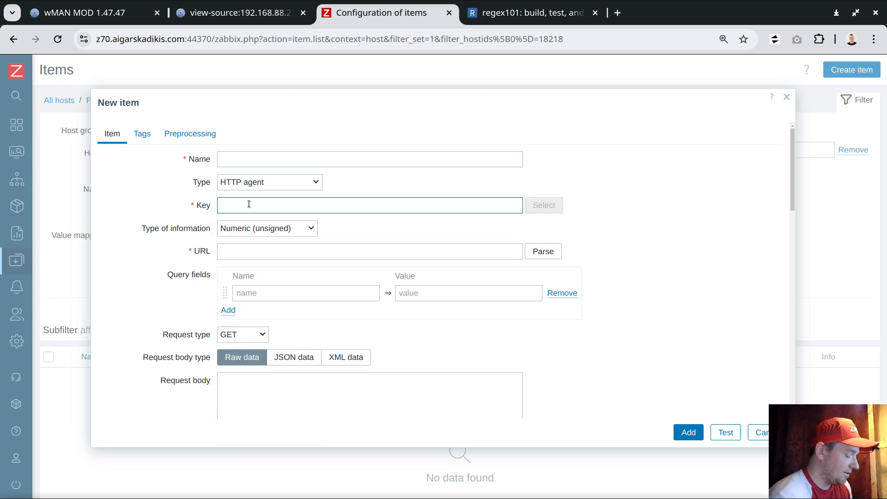
{"action": "type", "text": "http://"}
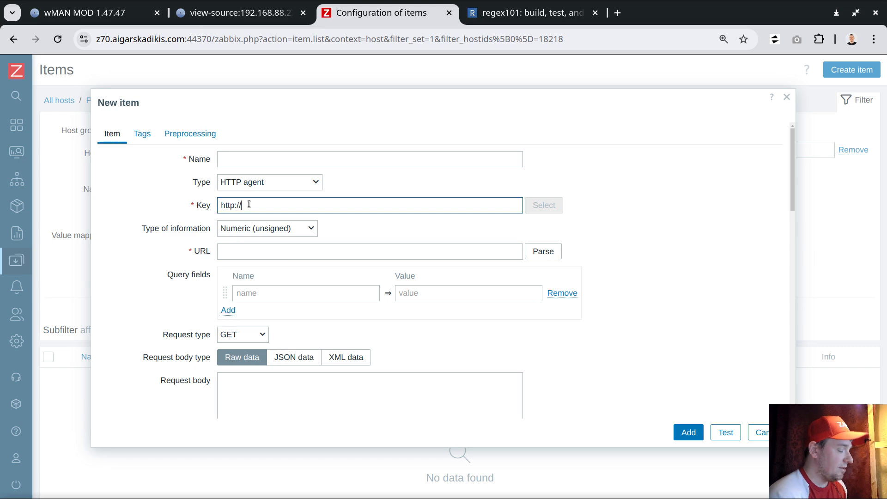
{"action": "type", "text": "{"}
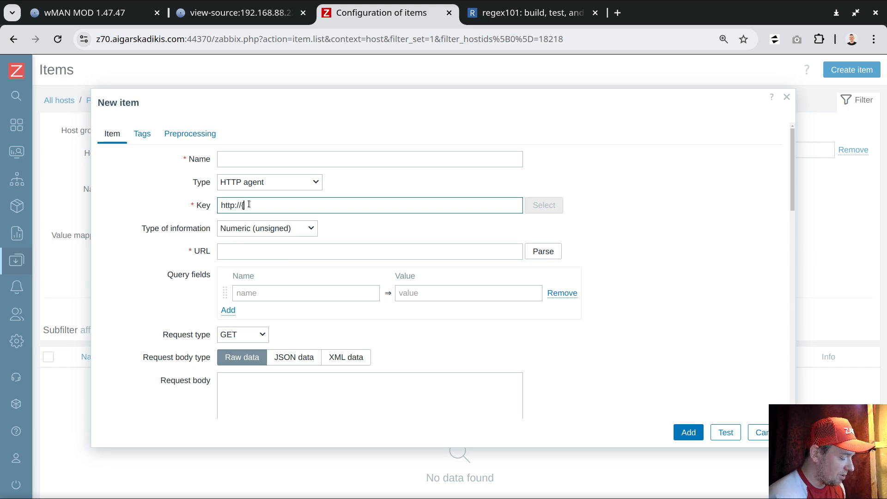
{"action": "type", "text": "HOST.CONN"}
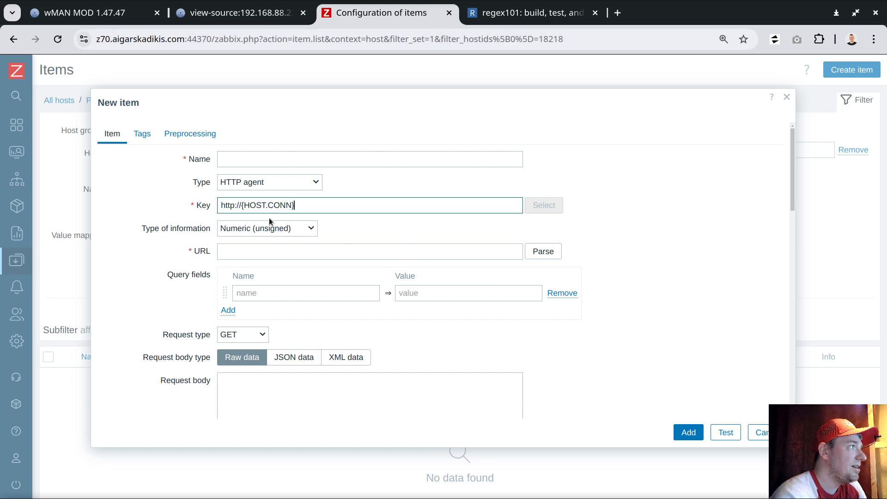
{"action": "left_click_drag", "start_coordinate": [241, 205], "coordinate": [323, 206]}
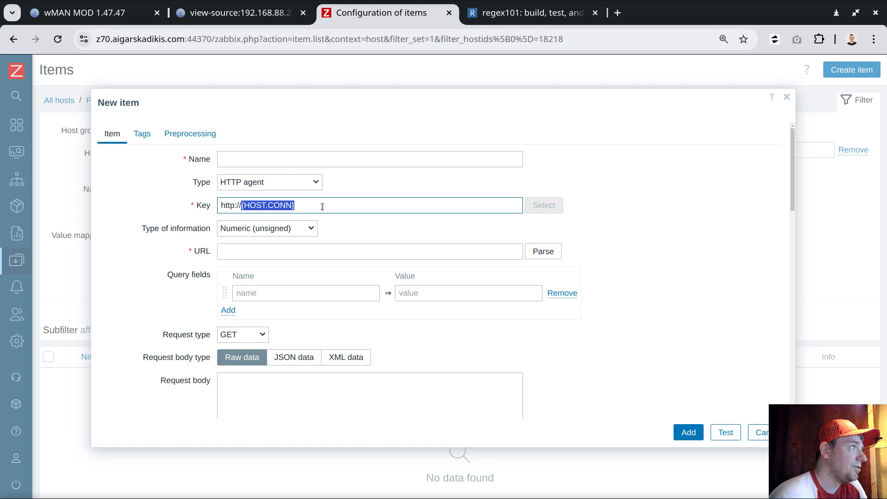
{"action": "left_click", "coordinate": [323, 207]}
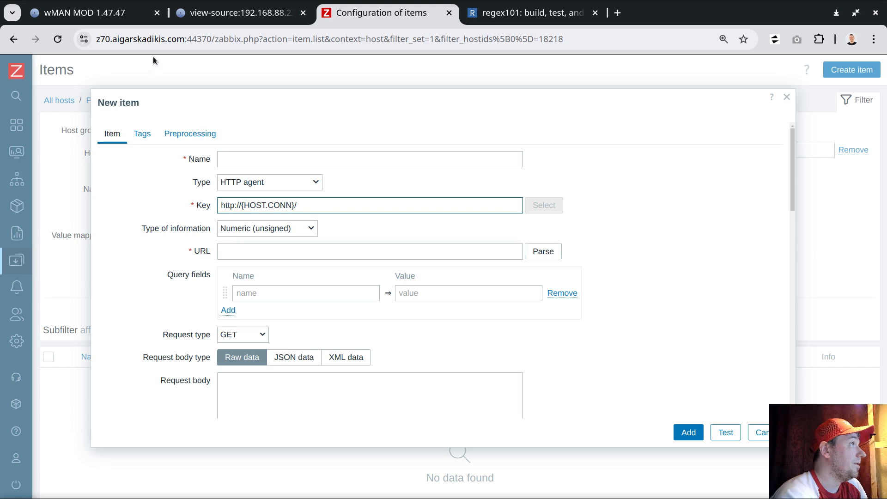
- Open the CPU/RSX temperature page in the PS3 web interface and copy /cpursx.ps3 from its address
{"action": "left_click", "coordinate": [118, 18]}
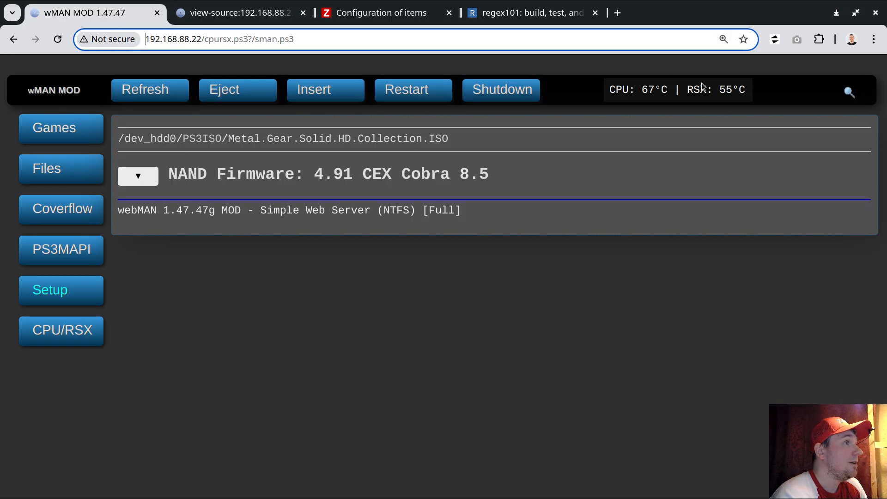
{"action": "left_click", "coordinate": [48, 168]}
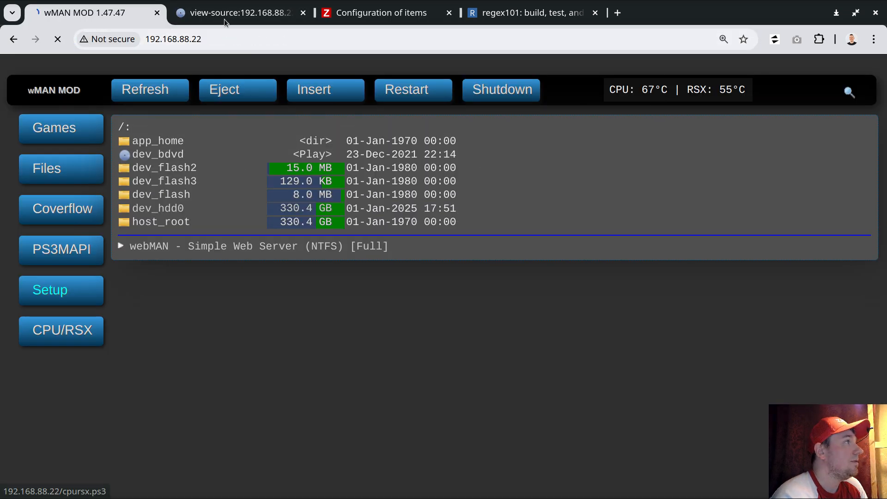
{"action": "left_click", "coordinate": [647, 97]}
{"action": "left_click_drag", "start_coordinate": [203, 39], "coordinate": [250, 39]}
{"action": "right_click", "coordinate": [231, 40]}
{"action": "left_click", "coordinate": [277, 136]}
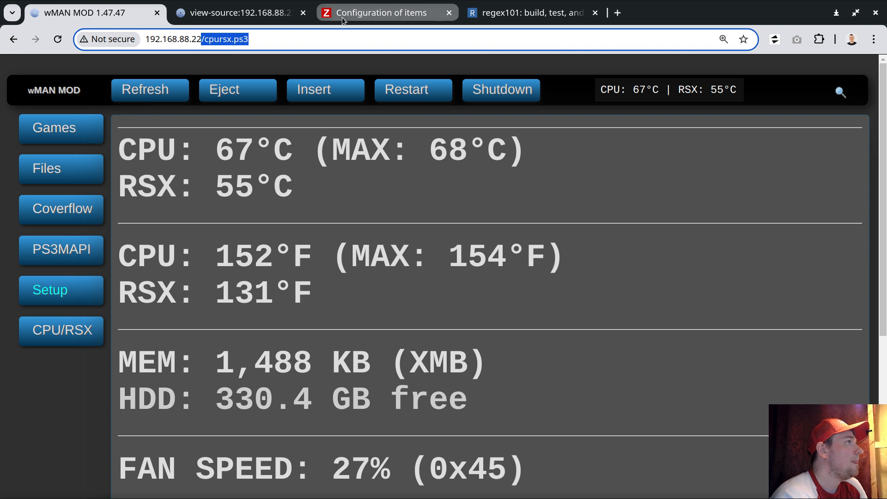
{"action": "left_click", "coordinate": [382, 12]}
{"action": "right_click", "coordinate": [295, 206]}
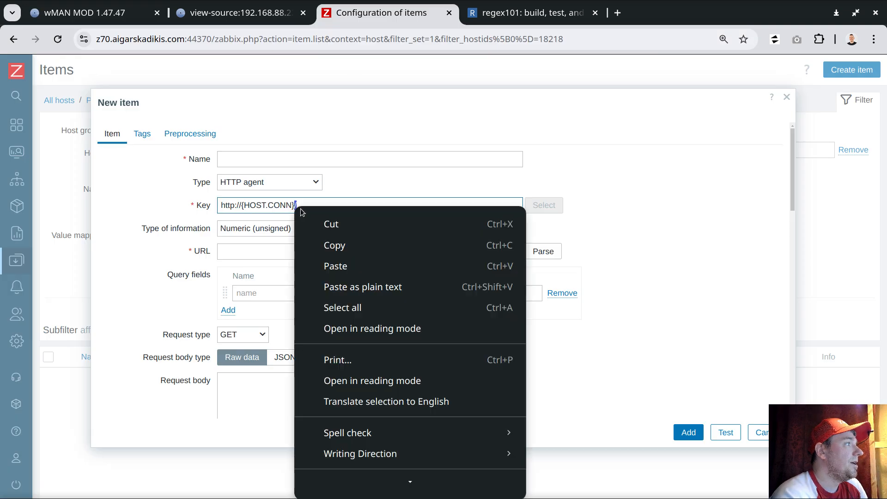
{"action": "left_click", "coordinate": [318, 264]}
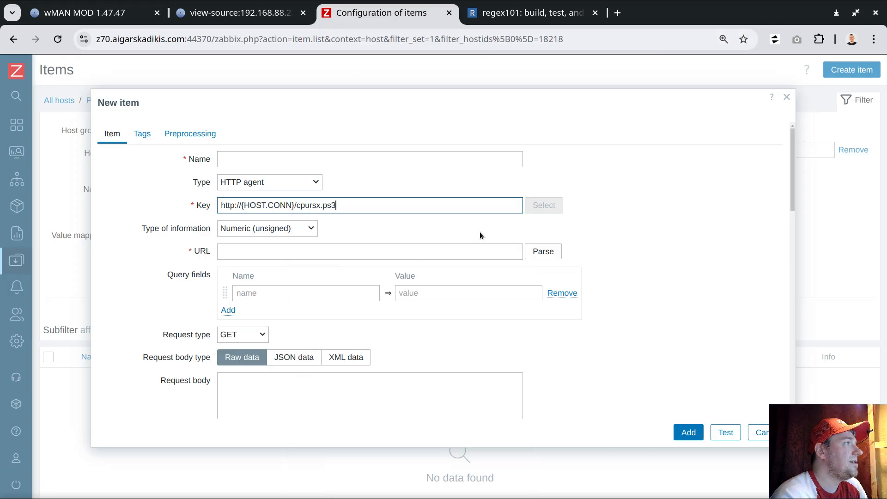
{"action": "left_click", "coordinate": [276, 228]}
{"action": "left_click", "coordinate": [257, 308]}
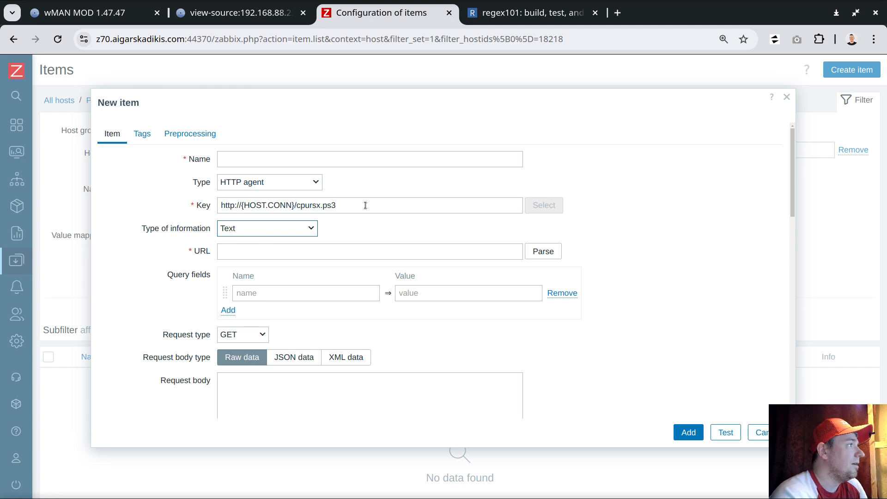
{"action": "left_click_drag", "start_coordinate": [365, 205], "coordinate": [220, 204]}
{"action": "key", "text": "ctrl+x"}
{"action": "left_click", "coordinate": [254, 251]}
{"action": "key", "text": "ctrl+v"}
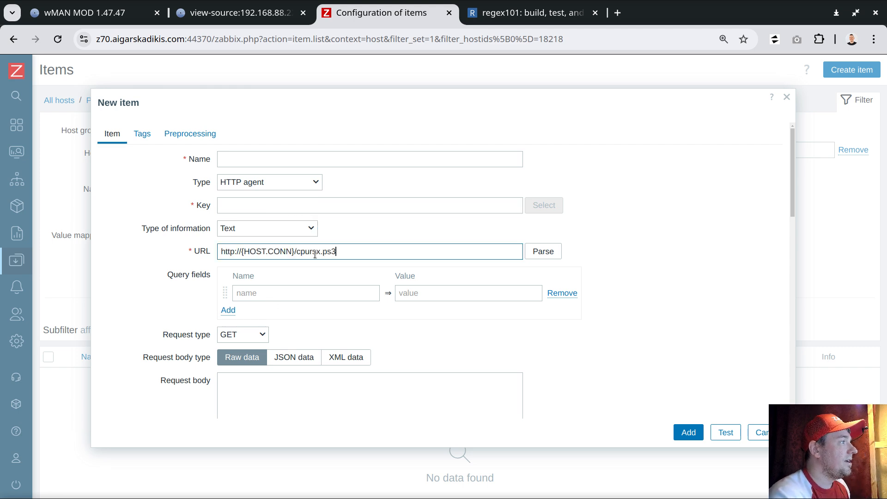
- Copy cpursx.ps3 from the URL and use it as both the item's key and name
{"action": "left_click_drag", "start_coordinate": [297, 252], "coordinate": [382, 252]}
{"action": "key", "text": "ctrl+c"}
{"action": "left_click", "coordinate": [281, 204]}
{"action": "key", "text": "ctrl+v"}
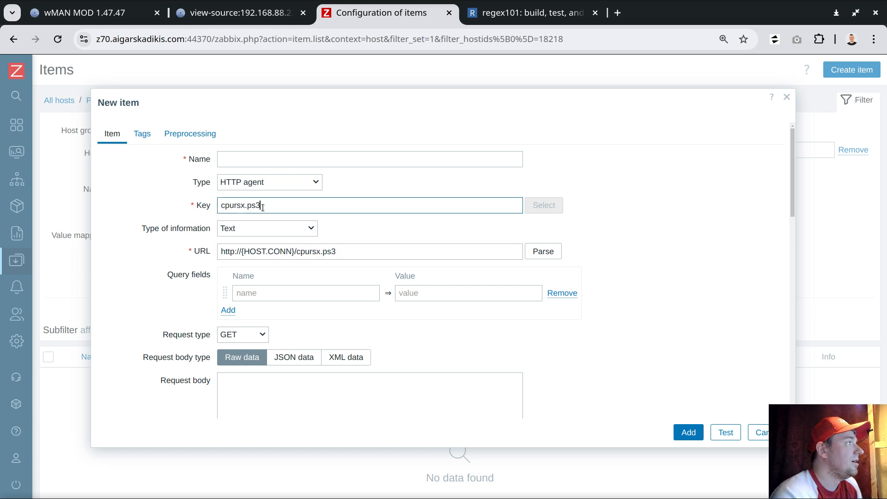
{"action": "key", "text": "ctrl+a"}
{"action": "left_click", "coordinate": [251, 158]}
{"action": "key", "text": "ctrl+v"}
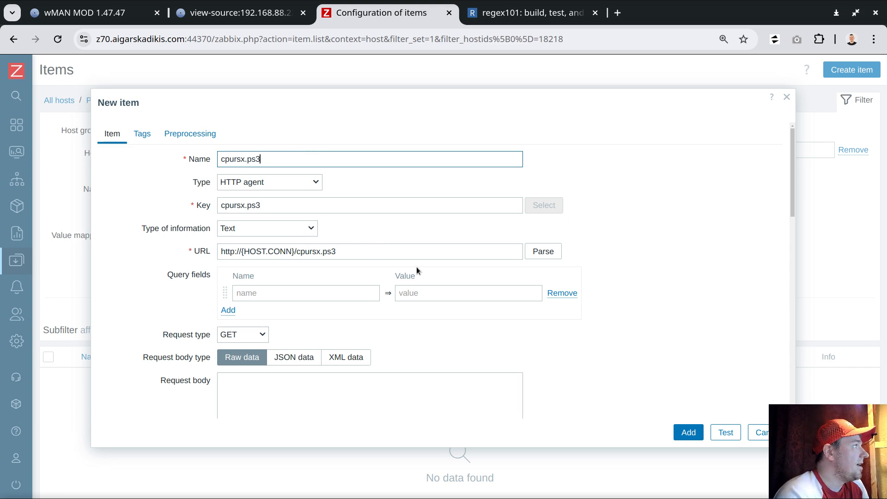
- Test the item by getting its value through the riga proxy and examine the temperature and disk readings in the returned HTML
{"action": "scroll", "coordinate": [372, 178], "scroll_direction": "down", "scroll_amount": 3}
{"action": "scroll", "coordinate": [258, 226], "scroll_direction": "up", "scroll_amount": 3}
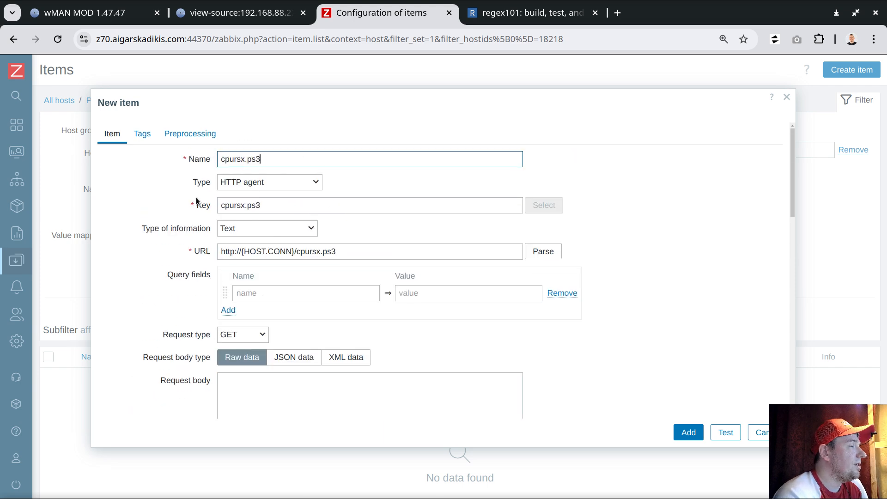
{"action": "left_click", "coordinate": [725, 432]}
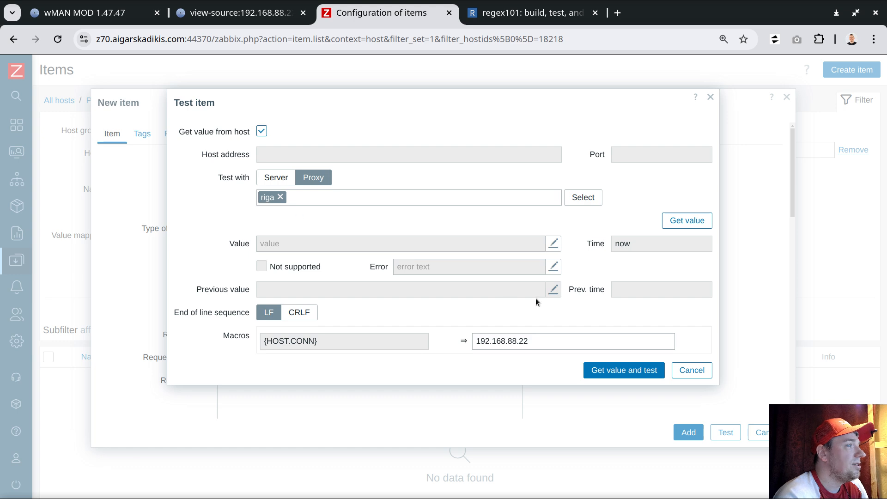
{"action": "left_click_drag", "start_coordinate": [315, 341], "coordinate": [239, 338]}
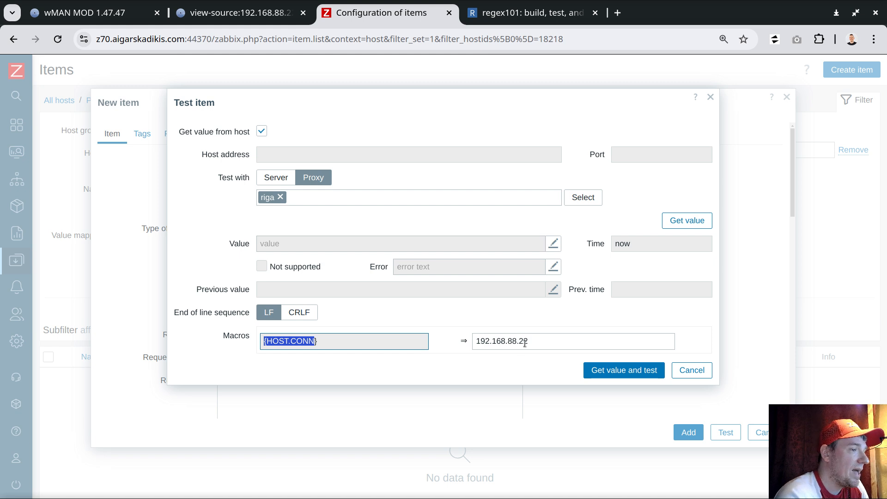
{"action": "left_click", "coordinate": [632, 370]}
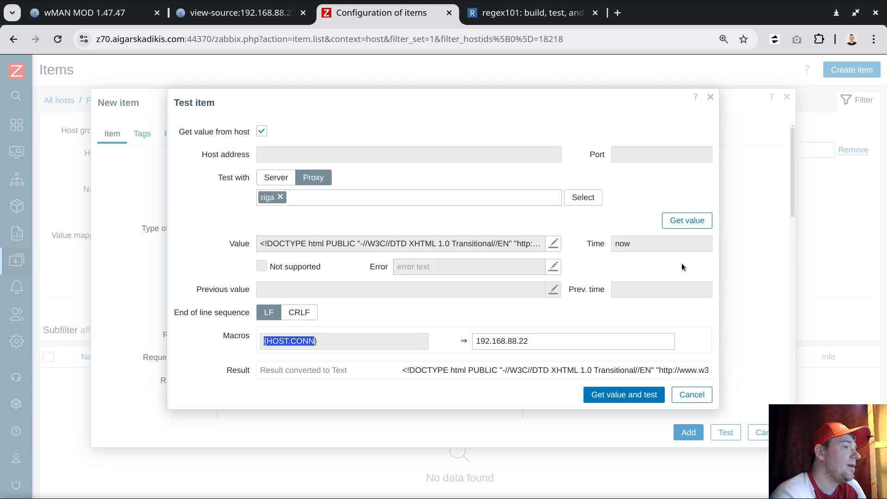
{"action": "left_click", "coordinate": [518, 376]}
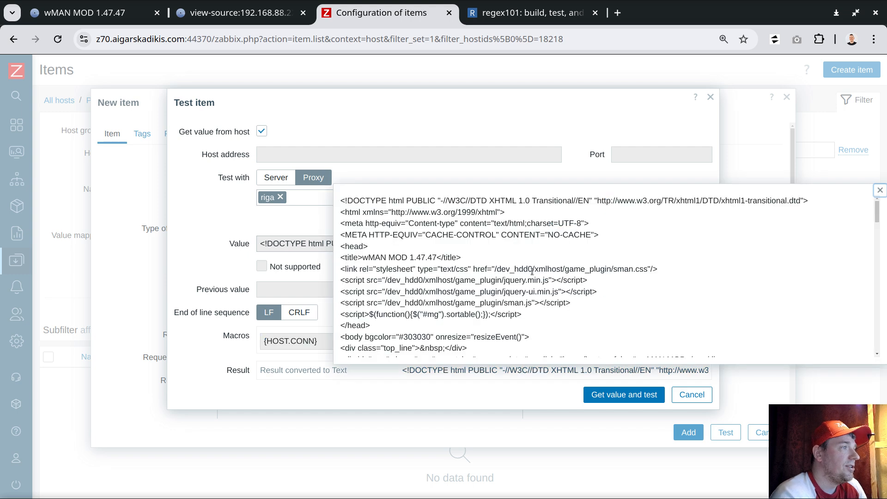
{"action": "scroll", "coordinate": [622, 302], "scroll_direction": "down", "scroll_amount": 15}
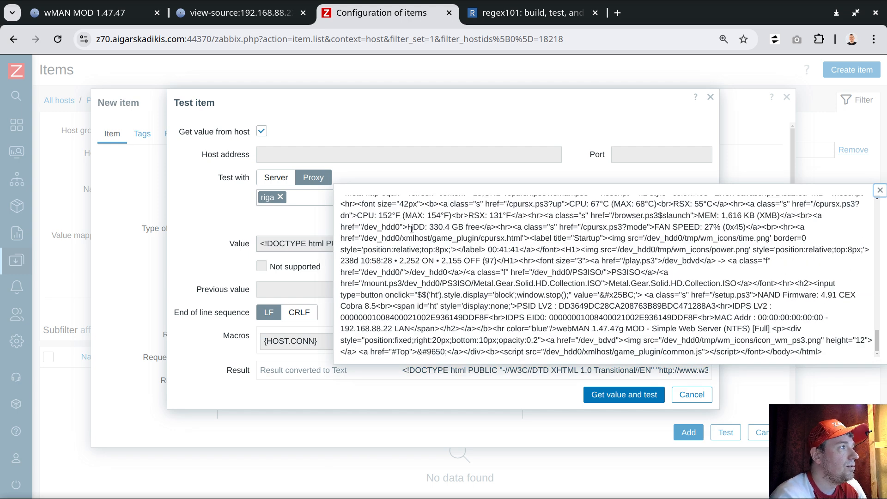
{"action": "left_click_drag", "start_coordinate": [408, 227], "coordinate": [472, 227]}
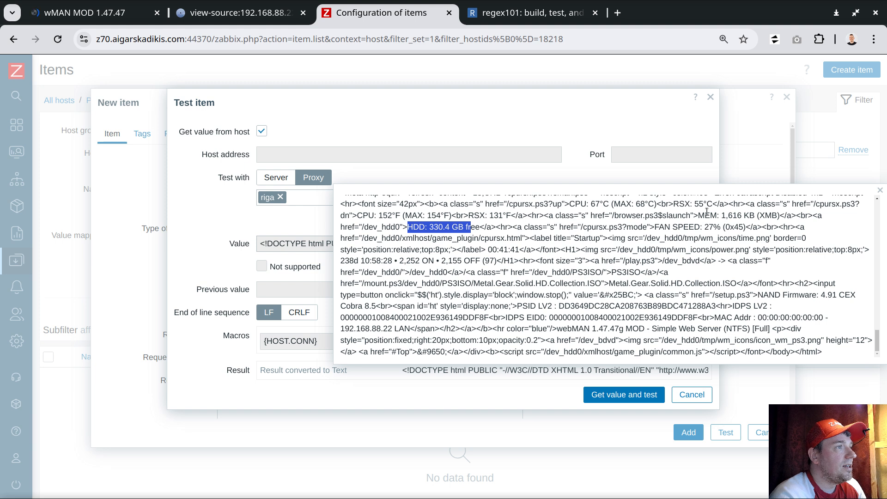
{"action": "left_click_drag", "start_coordinate": [353, 215], "coordinate": [510, 215]}
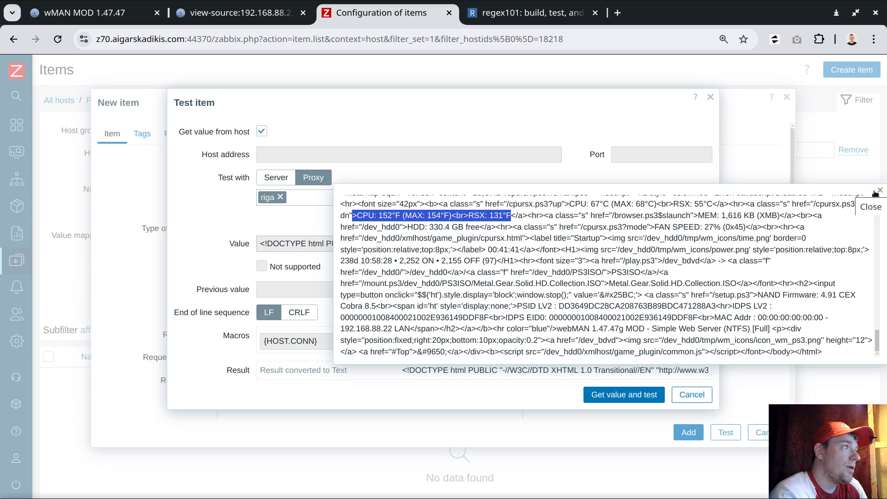
{"action": "scroll", "coordinate": [627, 260], "scroll_direction": "up", "scroll_amount": 15}
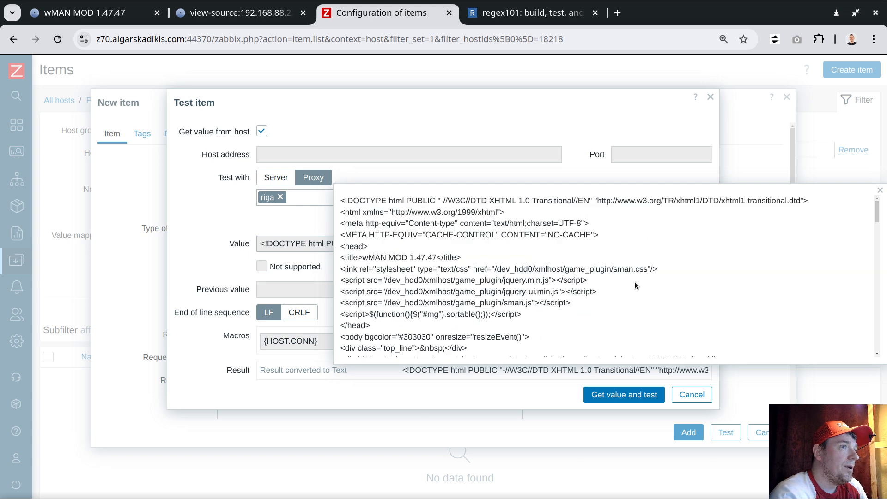
- Copy the complete HTML source from the item's test result
{"action": "triple_click", "coordinate": [417, 204]}
{"action": "scroll", "coordinate": [431, 217], "scroll_direction": "down", "scroll_amount": 15}
{"action": "left_click_drag", "start_coordinate": [417, 203], "coordinate": [431, 222]}
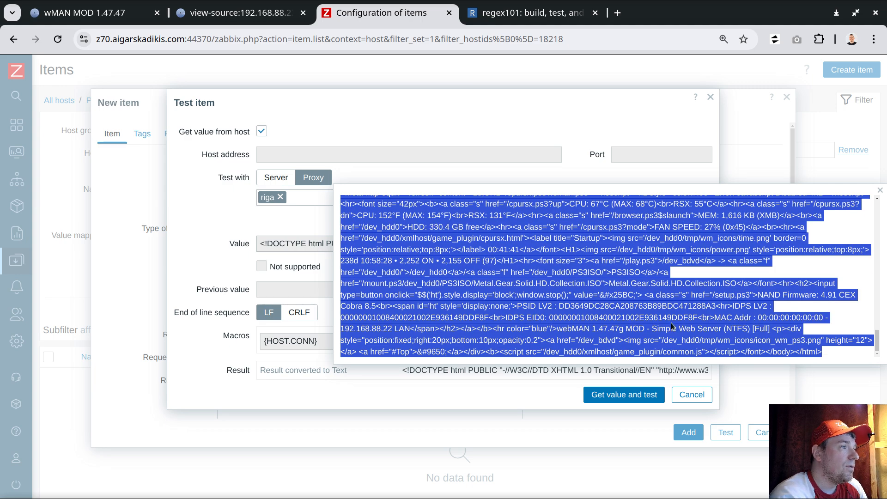
{"action": "right_click", "coordinate": [469, 283]}
{"action": "left_click", "coordinate": [515, 68]}
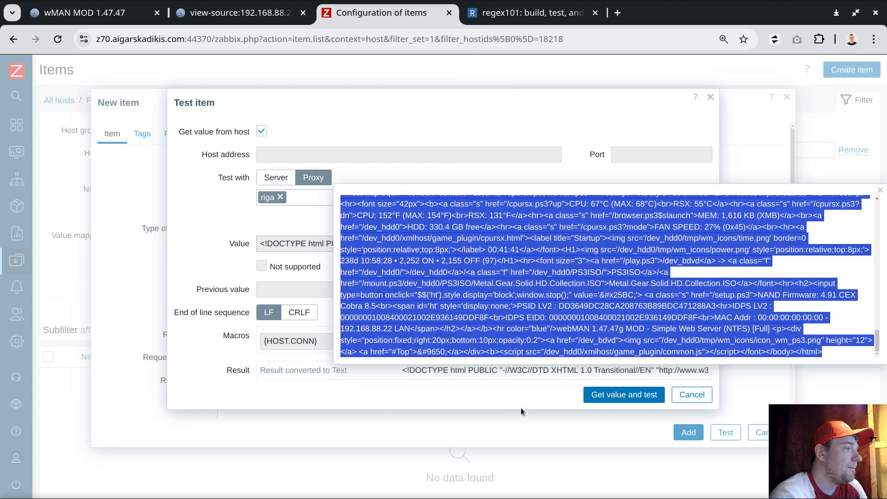
- Switch to Geany, paste the copied HTML into a new document and turn on line wrapping
{"action": "key", "text": "alt+Tab"}
{"action": "double_click", "coordinate": [87, 57]}
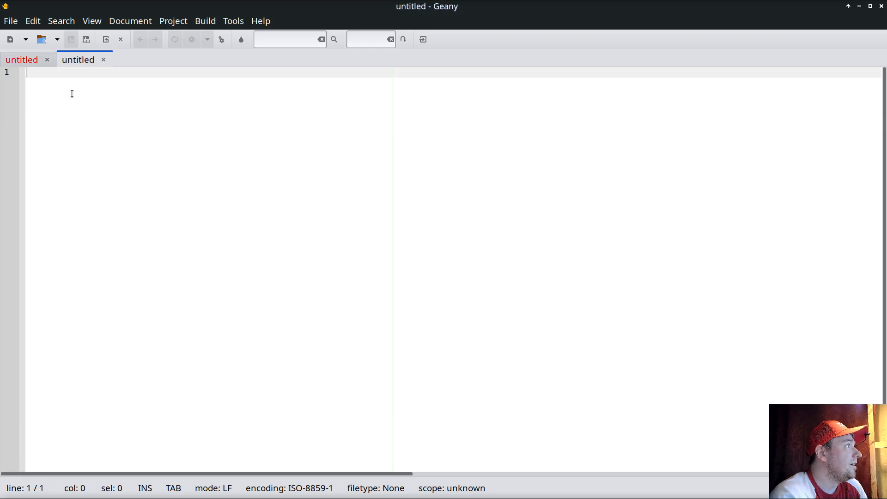
{"action": "right_click", "coordinate": [71, 92]}
{"action": "left_click", "coordinate": [133, 169]}
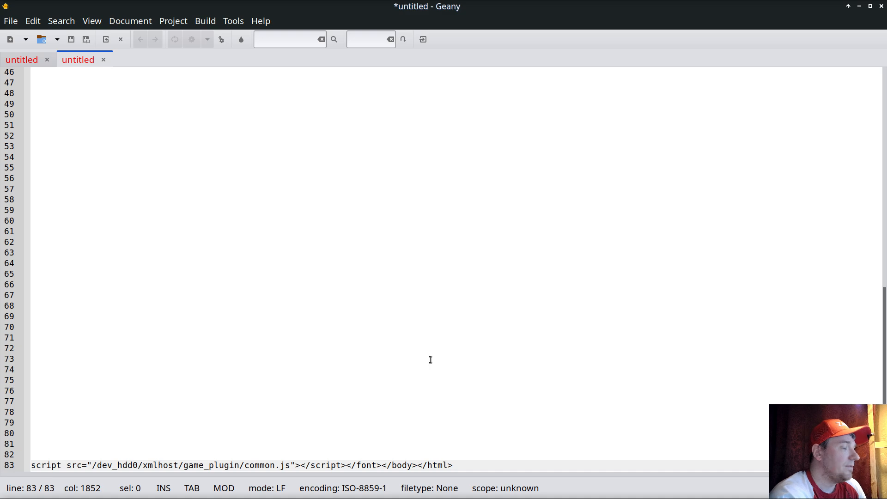
{"action": "left_click", "coordinate": [138, 26]}
{"action": "left_click", "coordinate": [157, 39]}
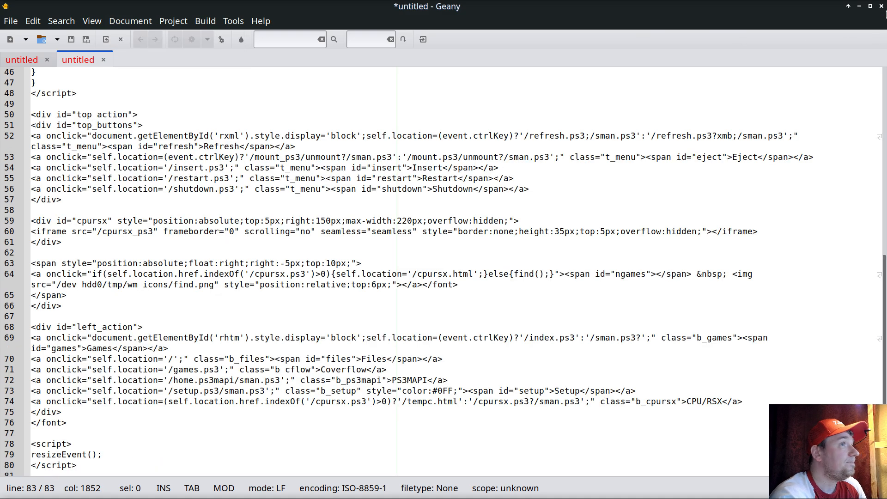
- Return from Geany to Zabbix and close the item test together with its expanded result
{"action": "left_click", "coordinate": [859, 7]}
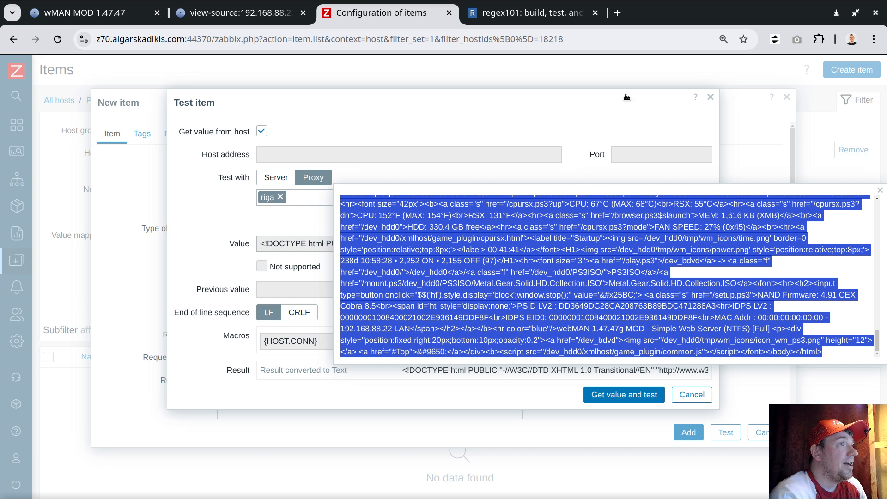
{"action": "left_click", "coordinate": [879, 190]}
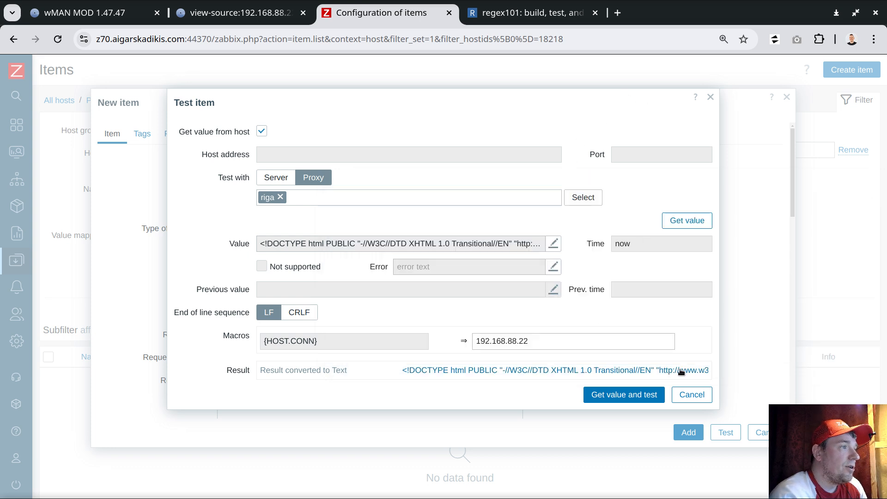
{"action": "left_click", "coordinate": [691, 395]}
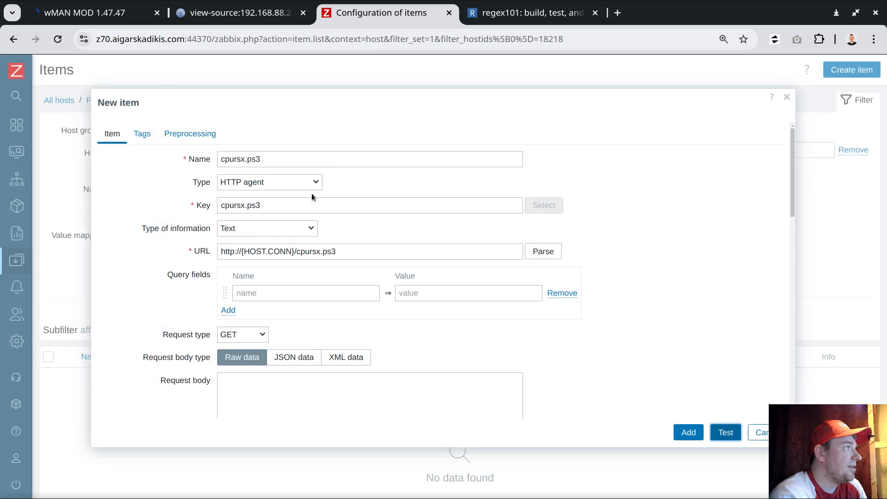
- Set the cpursx.ps3 item's update interval to 6s
{"action": "scroll", "coordinate": [329, 228], "scroll_direction": "down", "scroll_amount": 6}
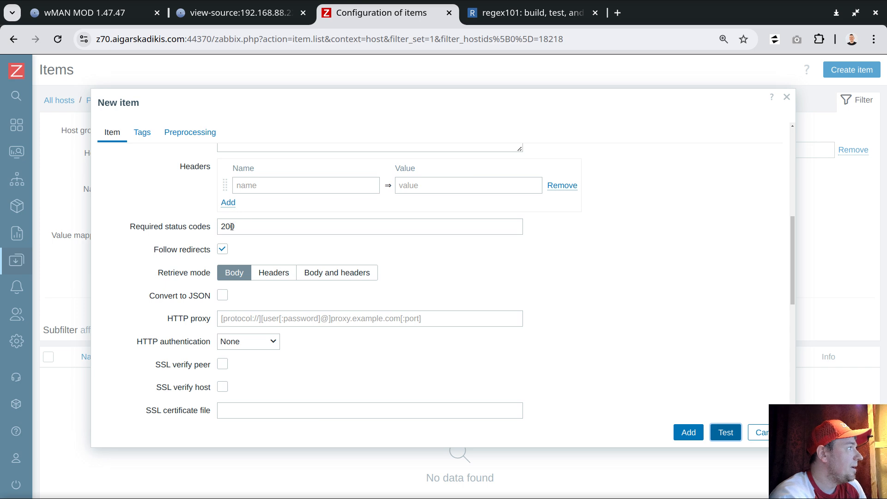
{"action": "scroll", "coordinate": [272, 240], "scroll_direction": "up", "scroll_amount": 6}
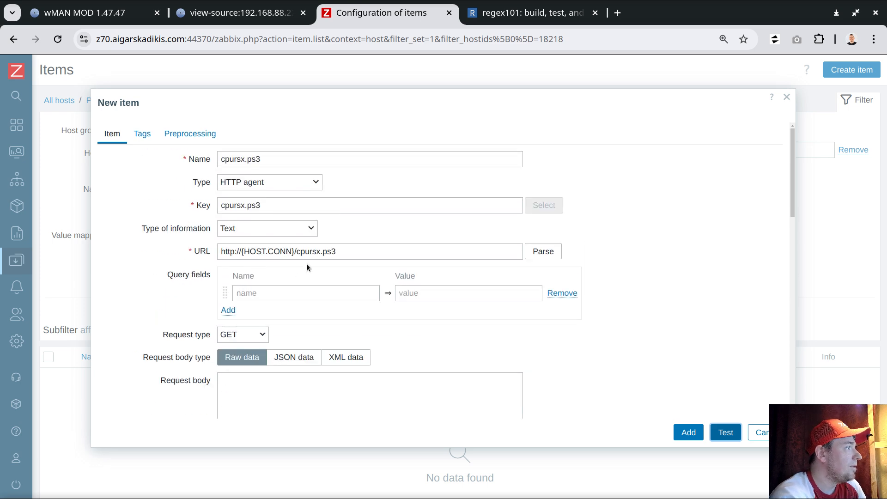
{"action": "scroll", "coordinate": [306, 266], "scroll_direction": "down", "scroll_amount": 7}
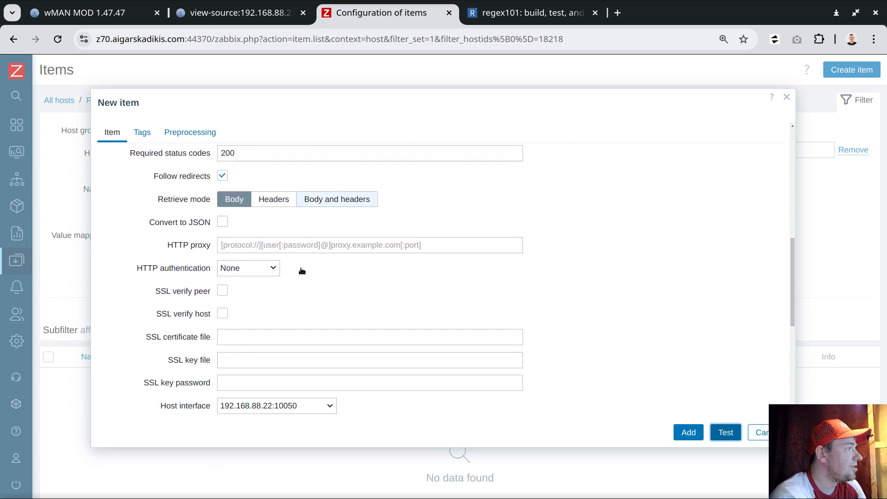
{"action": "scroll", "coordinate": [301, 271], "scroll_direction": "down", "scroll_amount": 3}
{"action": "double_click", "coordinate": [230, 279]}
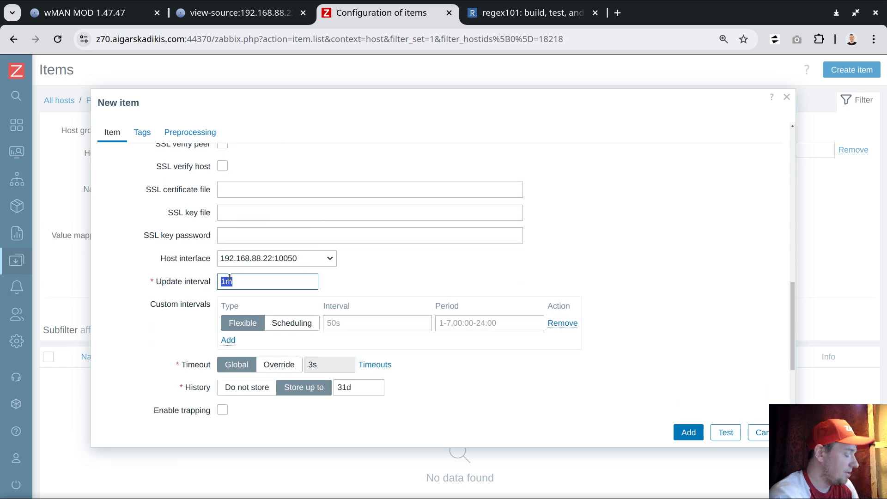
{"action": "type", "text": "6s"}
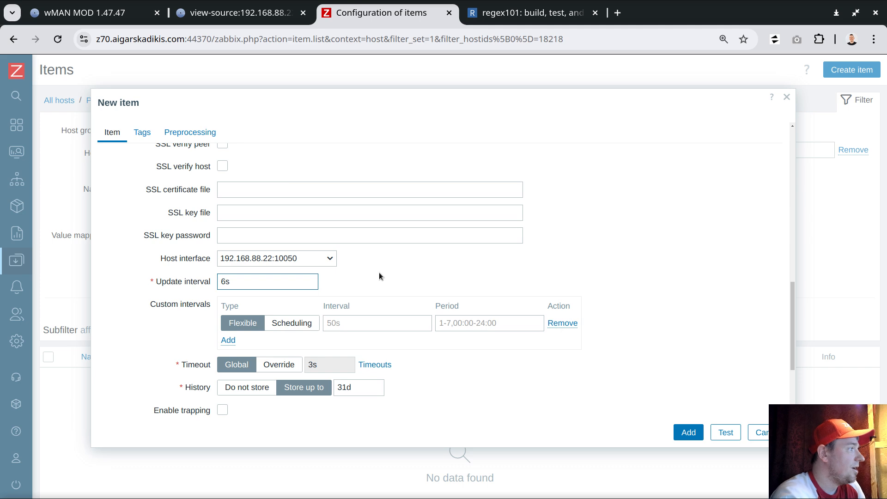
- Override the global timeout for the cpursx.ps3 item with 1s
{"action": "scroll", "coordinate": [364, 277], "scroll_direction": "down", "scroll_amount": 3}
{"action": "double_click", "coordinate": [318, 223]}
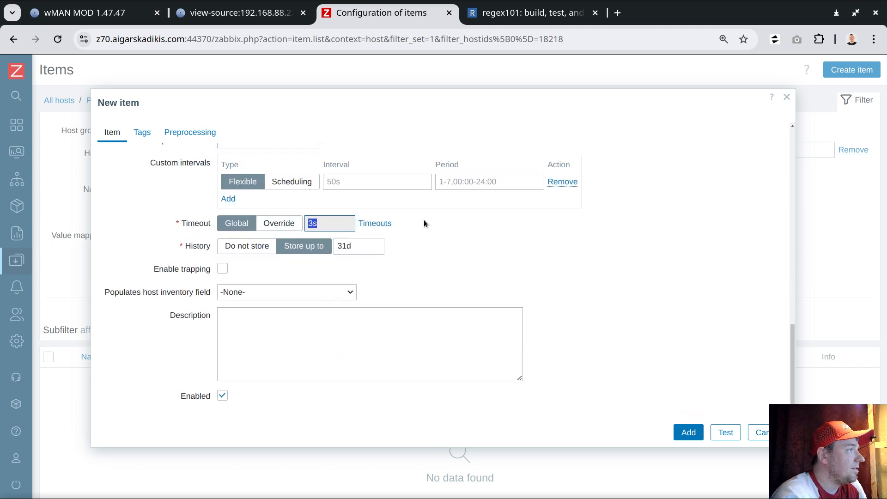
{"action": "left_click", "coordinate": [275, 224]}
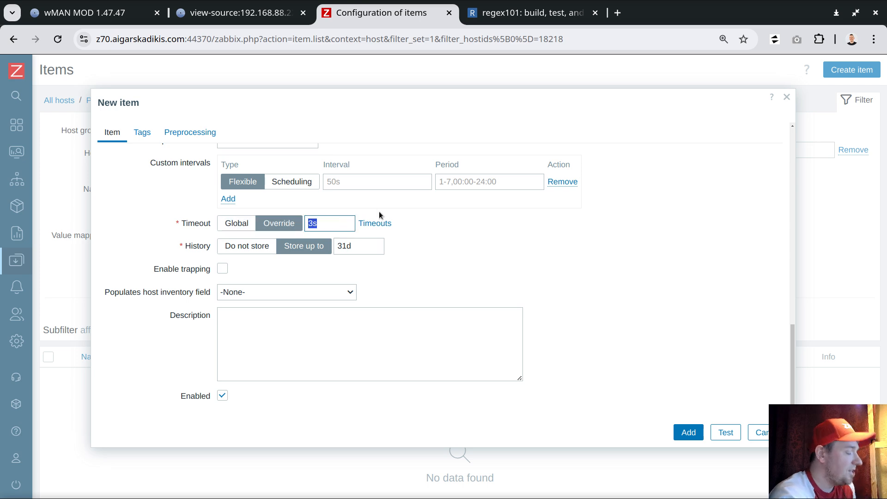
{"action": "type", "text": "1s"}
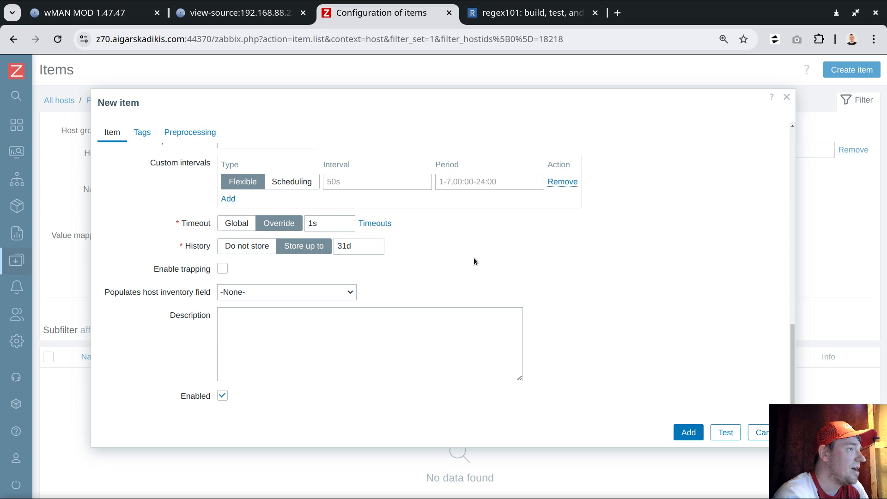
{"action": "double_click", "coordinate": [326, 219]}
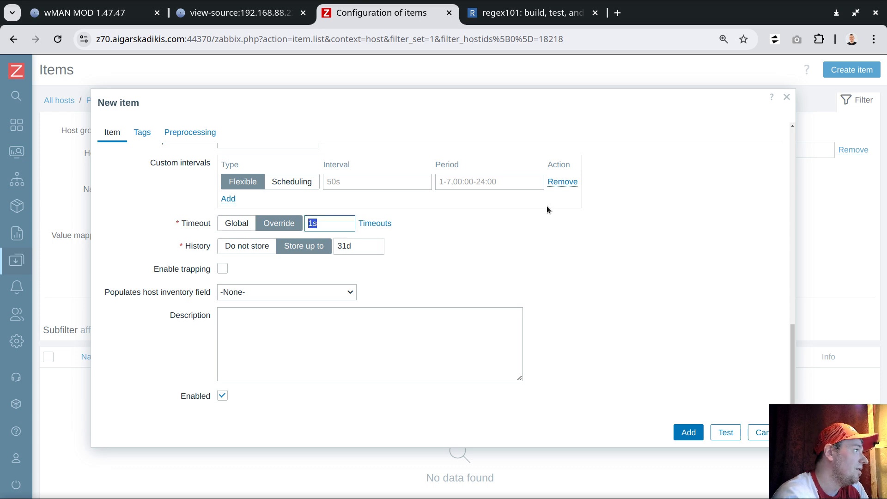
- Keep the item's history stored up to 31d after trying the Do not store option, and add the item
{"action": "left_click", "coordinate": [684, 435]}
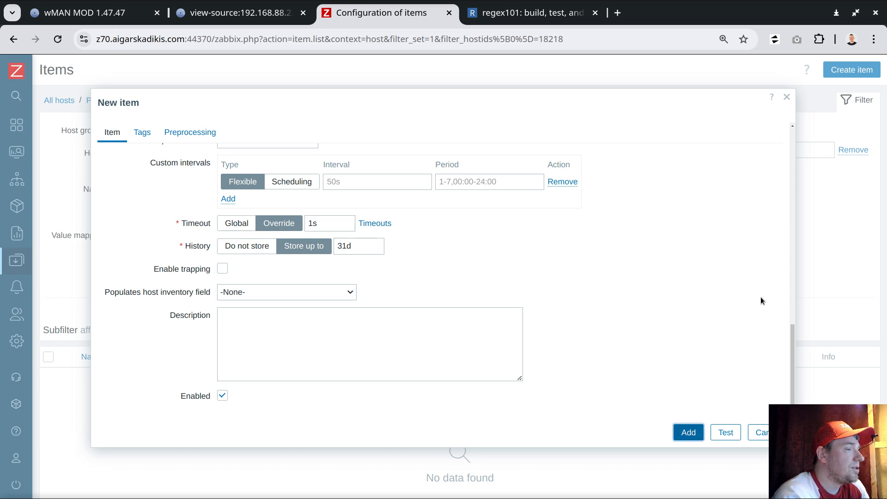
{"action": "left_click_drag", "start_coordinate": [789, 347], "coordinate": [769, 329]}
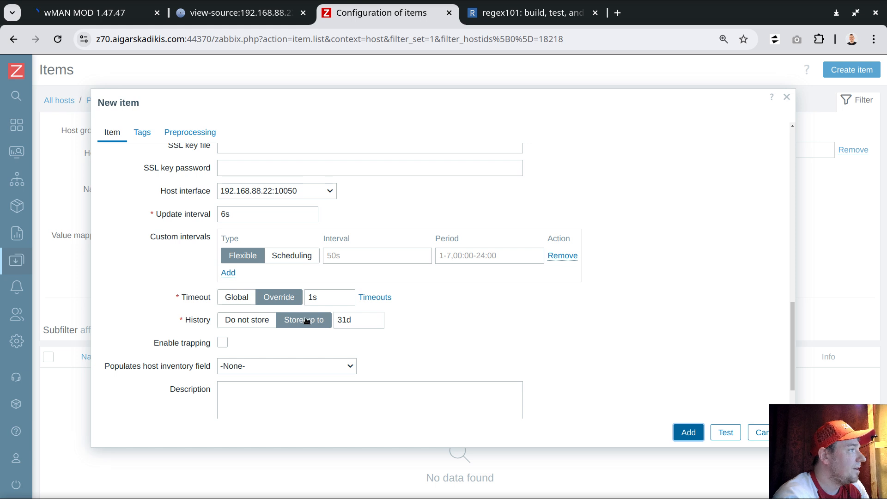
{"action": "left_click", "coordinate": [244, 321]}
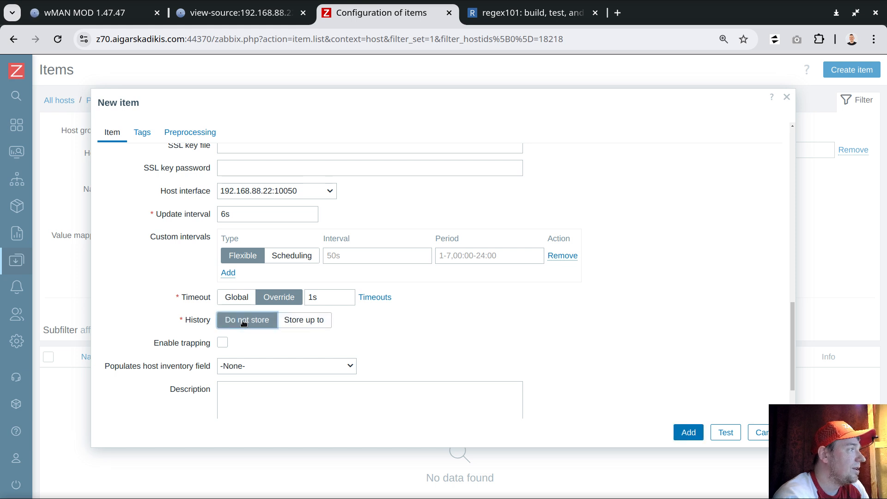
{"action": "left_click", "coordinate": [295, 320]}
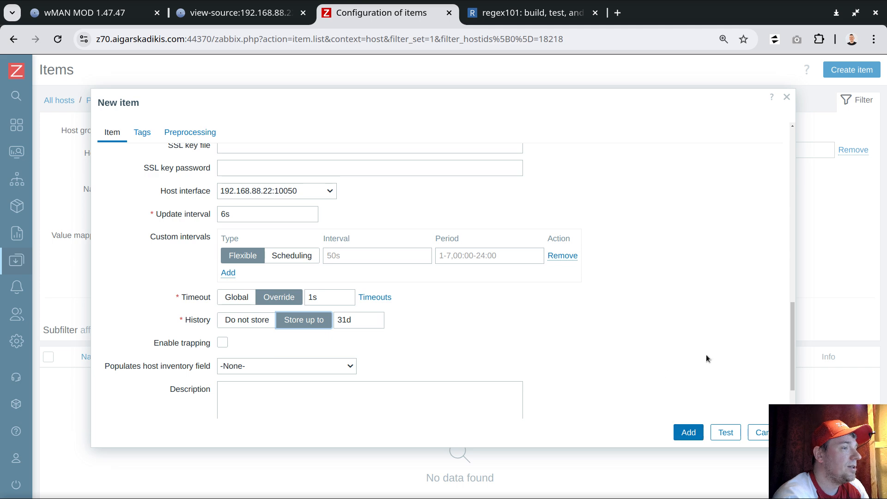
{"action": "left_click", "coordinate": [702, 432]}
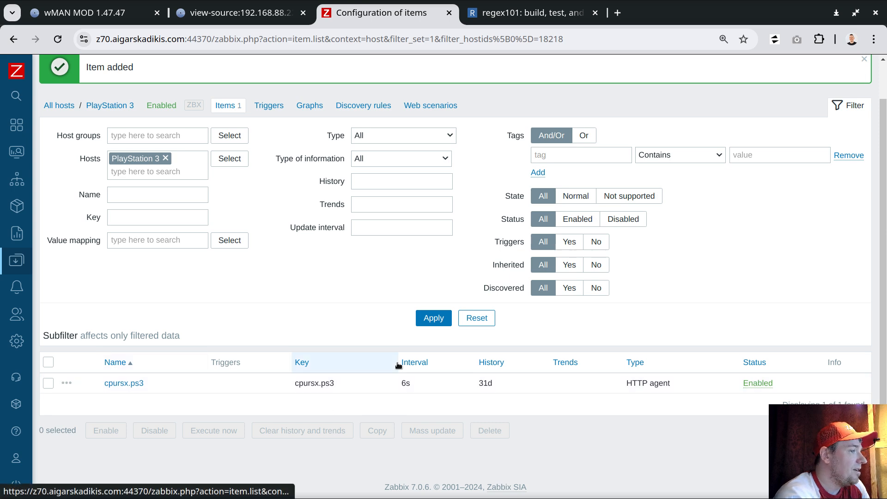
- Create a dependent item under cpursx.ps3 with name and key rsx and type of information Numeric (float)
{"action": "left_click", "coordinate": [66, 383]}
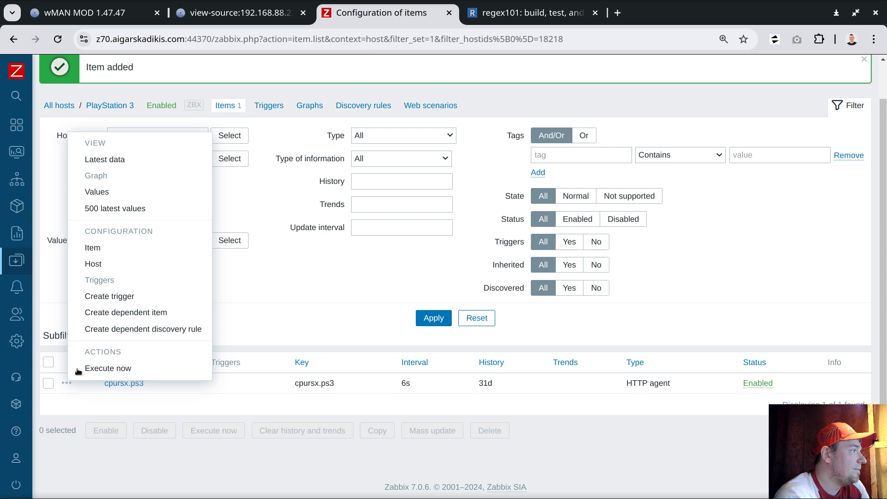
{"action": "left_click", "coordinate": [125, 313]}
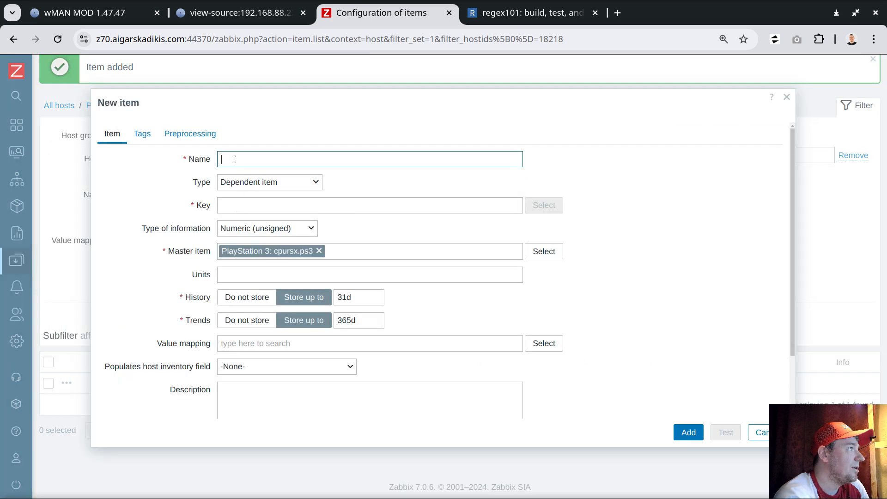
{"action": "type", "text": "rsx"}
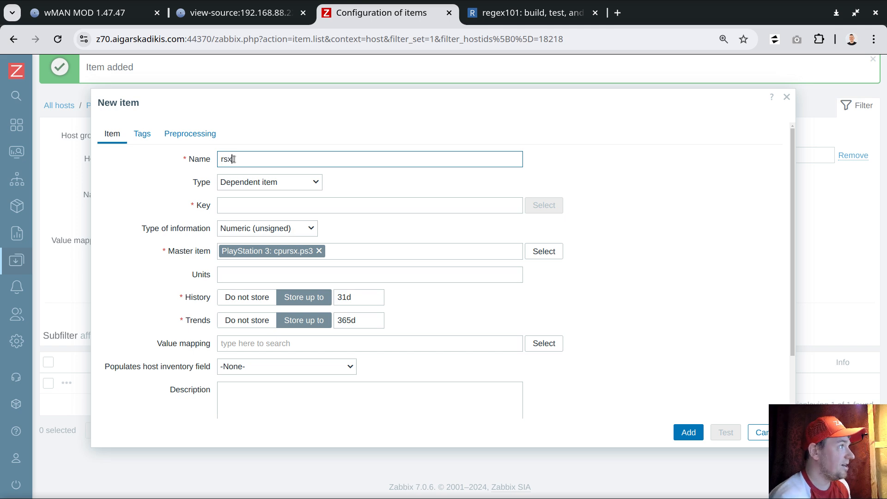
{"action": "key", "text": "ctrl+a"}
{"action": "key", "text": "ctrl+c"}
{"action": "left_click", "coordinate": [242, 206]}
{"action": "key", "text": "ctrl+v"}
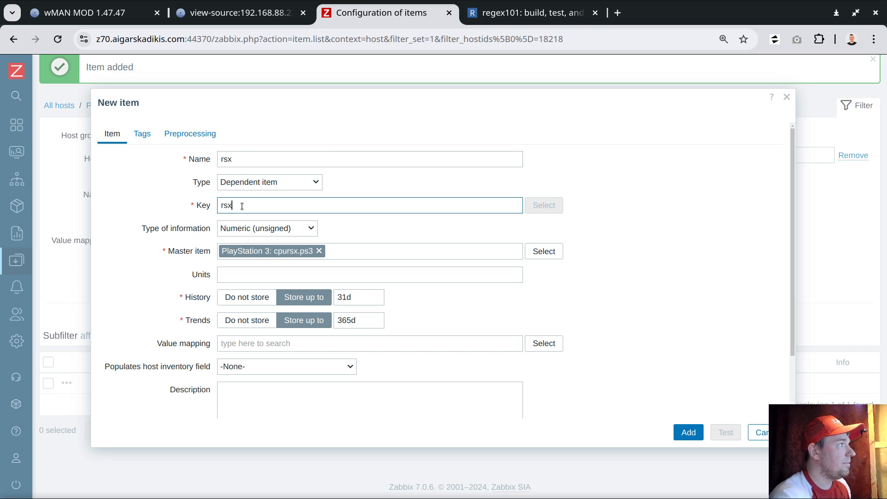
{"action": "left_click", "coordinate": [269, 223]}
{"action": "left_click", "coordinate": [250, 259]}
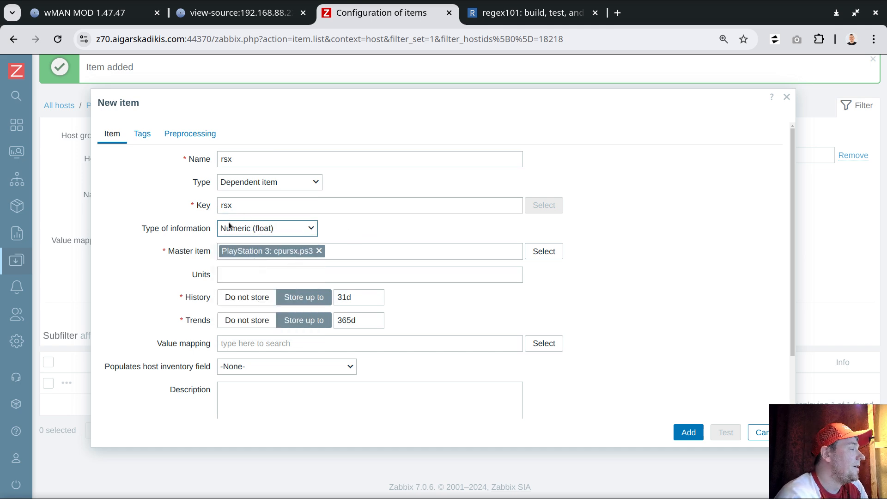
- Add a Regular expression preprocessing step to the rsx item and copy the "RSX: " label from the PlayStation page source
{"action": "left_click", "coordinate": [190, 134]}
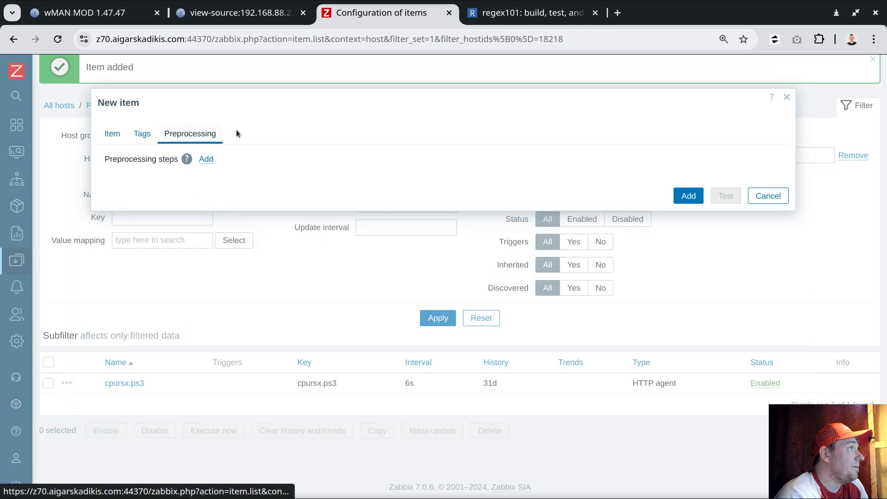
{"action": "left_click", "coordinate": [211, 160]}
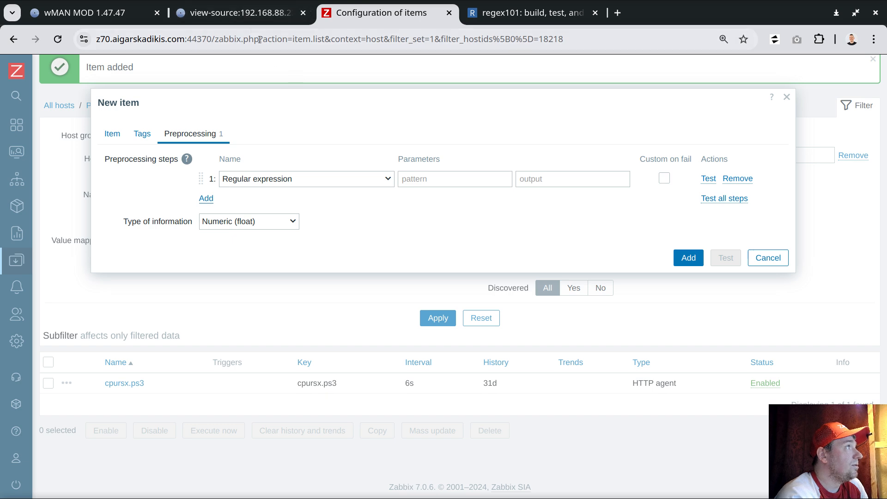
{"action": "left_click", "coordinate": [236, 13]}
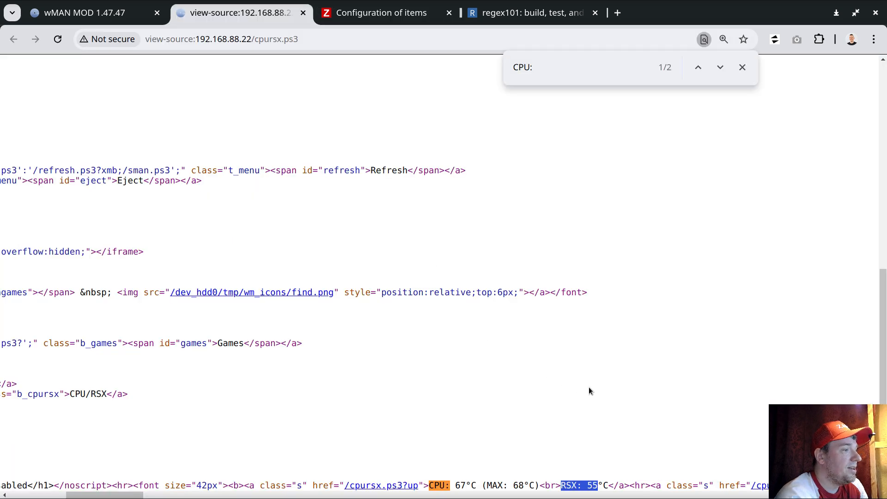
{"action": "left_click", "coordinate": [568, 474]}
{"action": "left_click_drag", "start_coordinate": [561, 486], "coordinate": [588, 487]}
{"action": "left_click", "coordinate": [580, 483]}
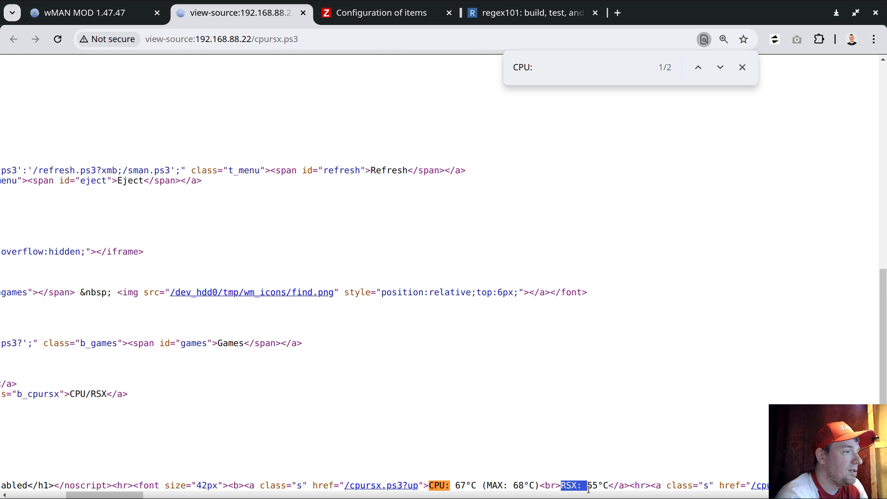
{"action": "right_click", "coordinate": [572, 485]}
{"action": "left_click", "coordinate": [610, 299]}
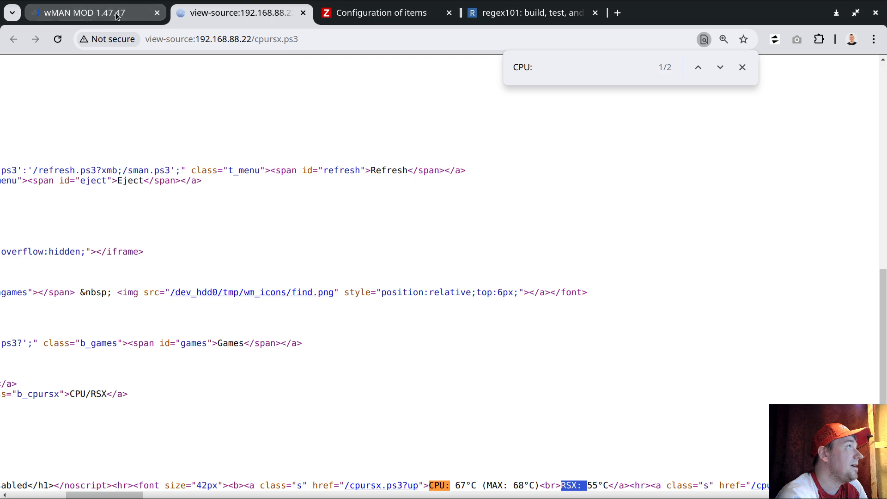
- Set the regular expression pattern to RSX: (\d+) and compare it with the RSX reading in the page source
{"action": "left_click", "coordinate": [370, 13]}
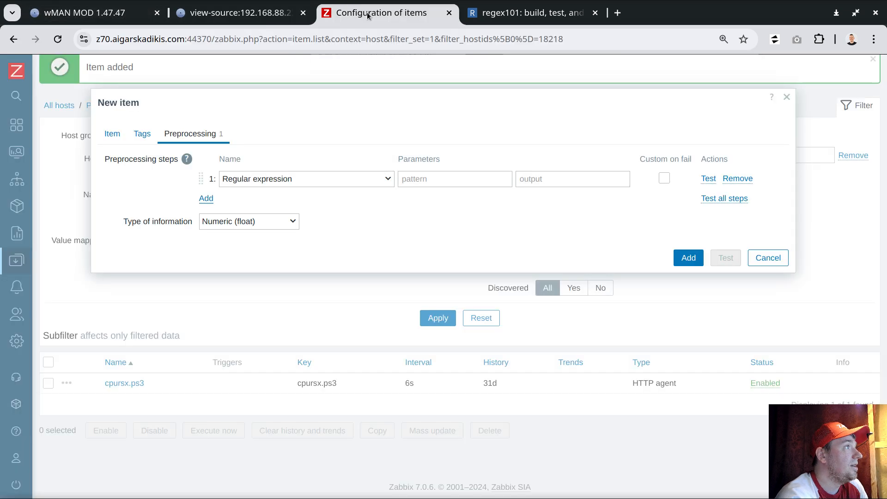
{"action": "left_click", "coordinate": [419, 178]}
{"action": "key", "text": "ctrl+v"}
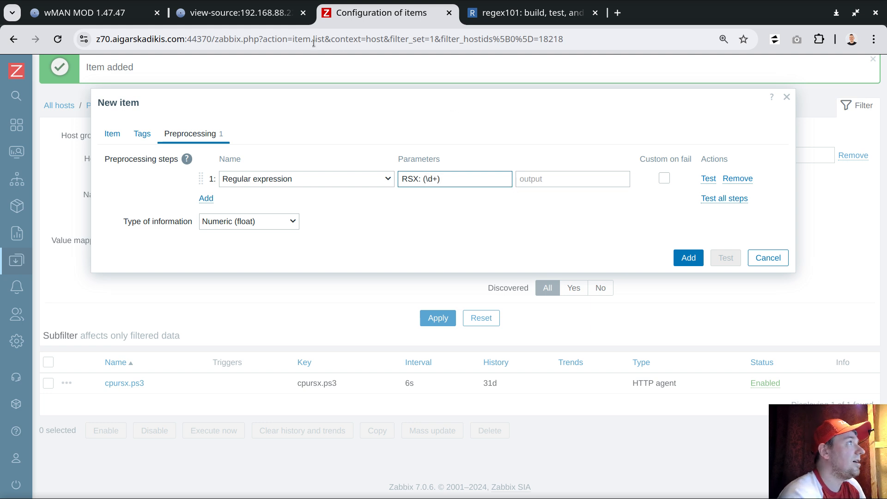
{"action": "left_click", "coordinate": [235, 13]}
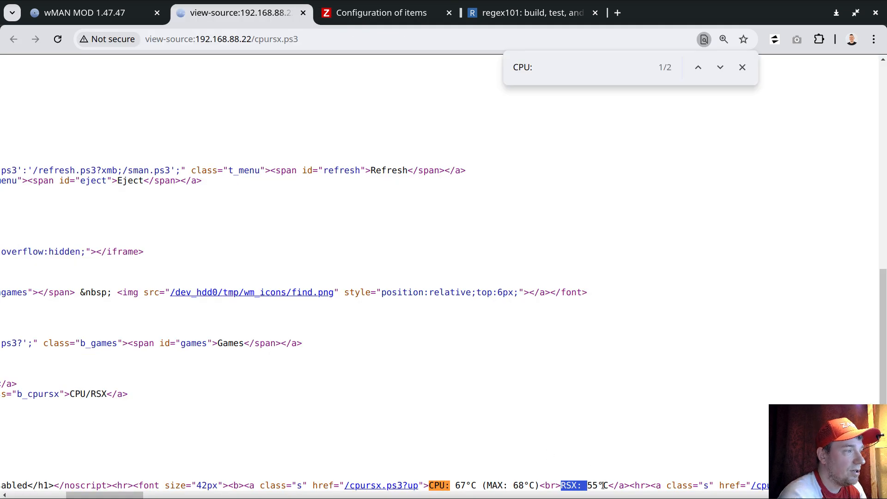
{"action": "left_click", "coordinate": [361, 16]}
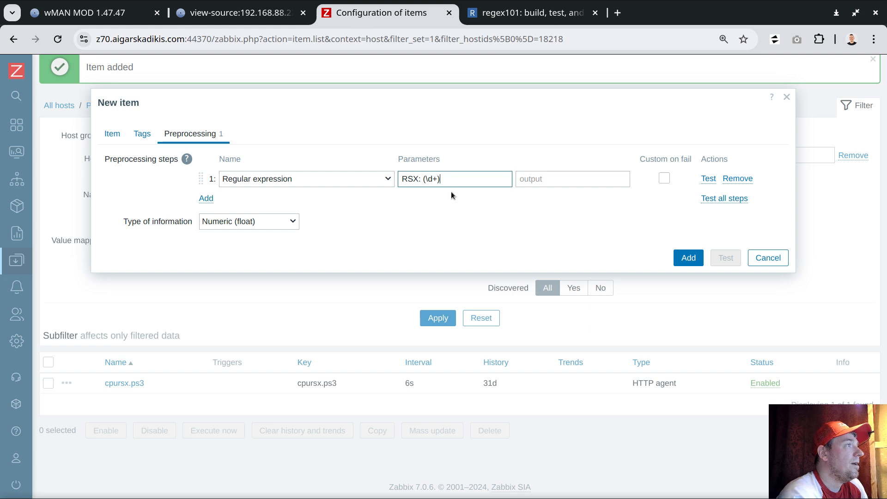
- Set the regular expression output to \1 and the rsx item's type of information to Numeric (unsigned)
{"action": "left_click", "coordinate": [523, 179]}
{"action": "type", "text": "\\1"}
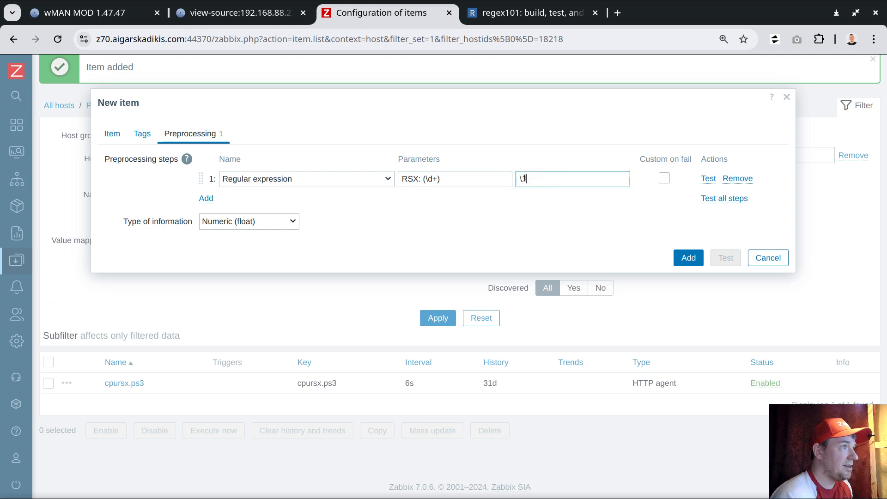
{"action": "left_click", "coordinate": [253, 221]}
{"action": "left_click", "coordinate": [231, 237]}
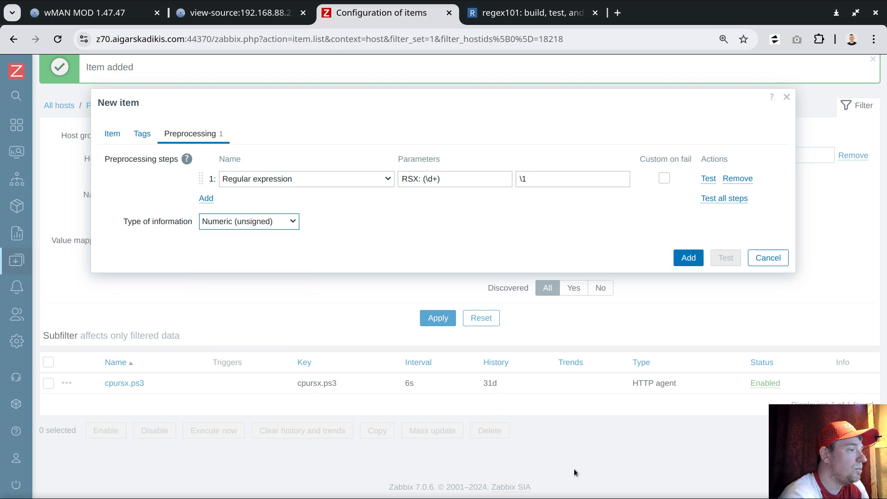
- Select the entire saved HTML in Geany and return to the rsx item in Zabbix
{"action": "key", "text": "alt+Tab"}
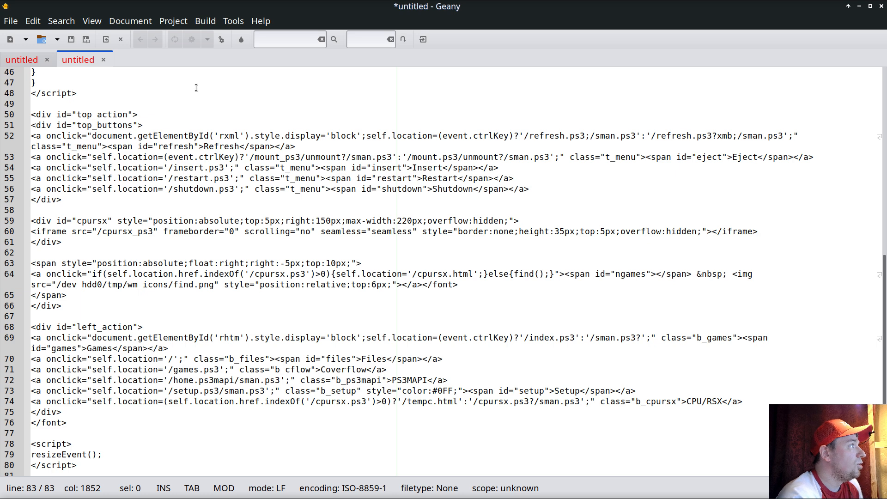
{"action": "key", "text": "ctrl+a"}
{"action": "left_click", "coordinate": [859, 6]}
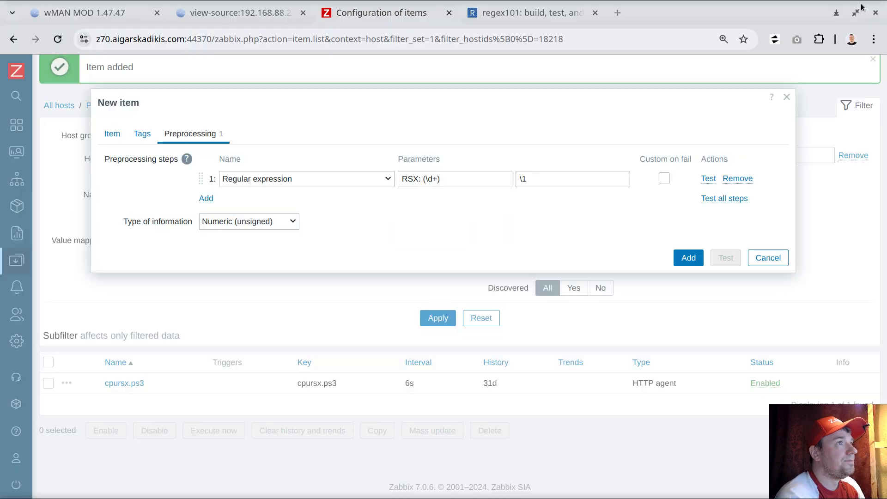
- Test the rsx item's preprocessing step against the copied HTML and add the item to the PlayStation 3 host
{"action": "left_click", "coordinate": [720, 200]}
{"action": "left_click", "coordinate": [333, 131]}
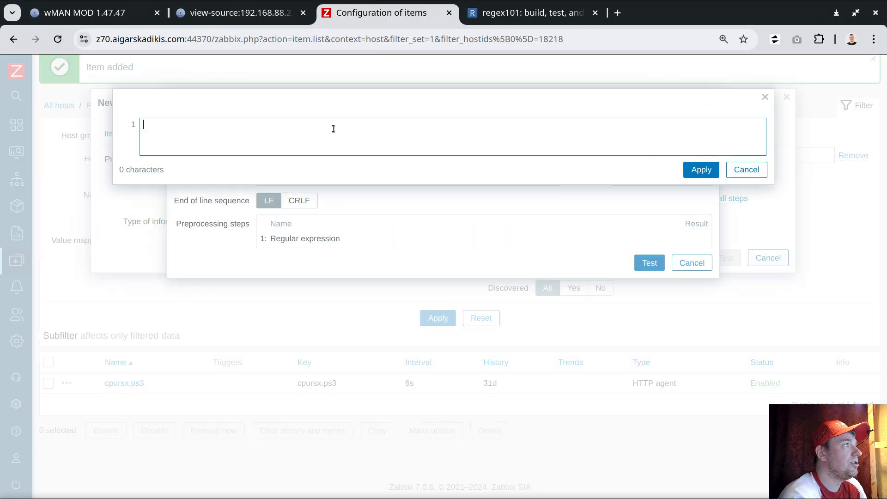
{"action": "key", "text": "ctrl+v"}
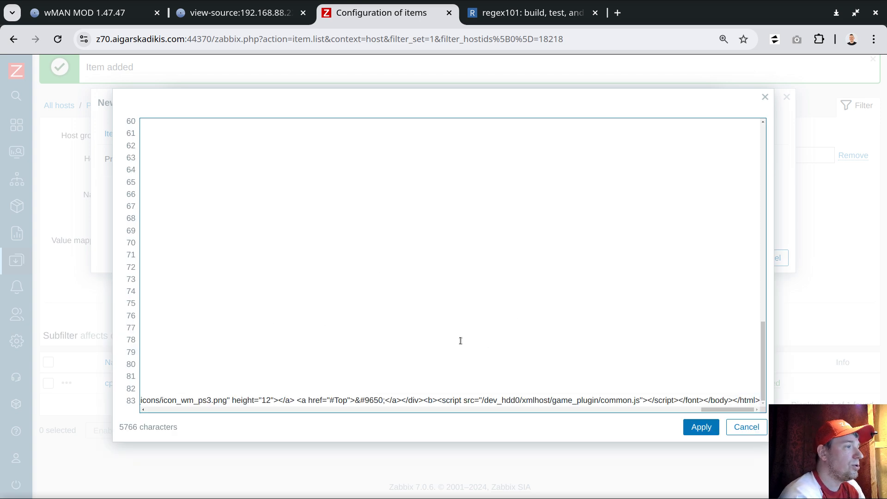
{"action": "left_click", "coordinate": [711, 429]}
{"action": "left_click", "coordinate": [649, 287]}
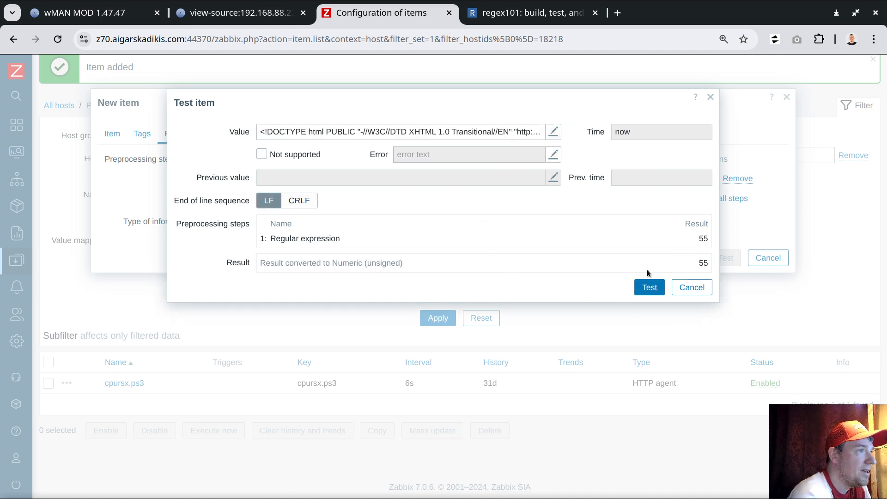
{"action": "left_click", "coordinate": [687, 288]}
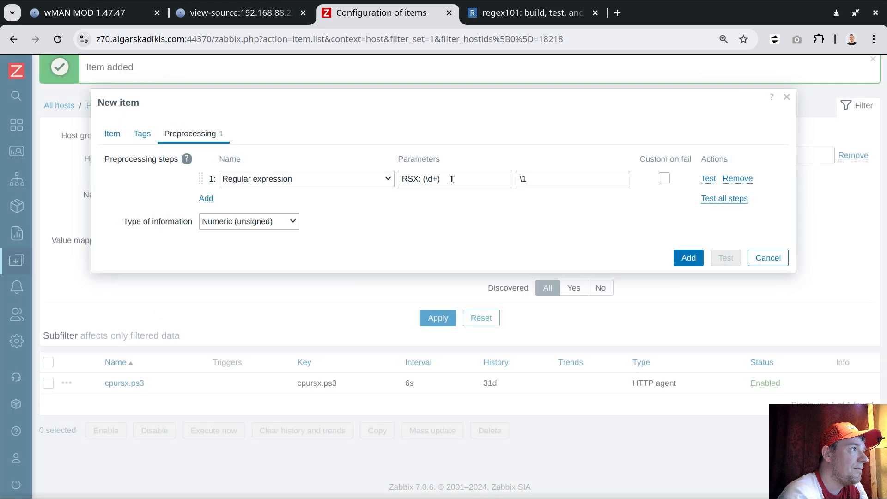
{"action": "double_click", "coordinate": [418, 183]}
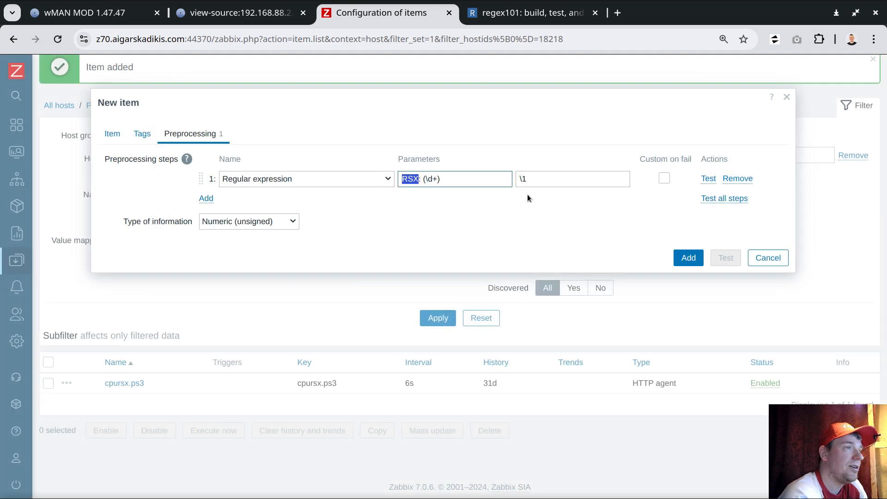
{"action": "left_click", "coordinate": [688, 257]}
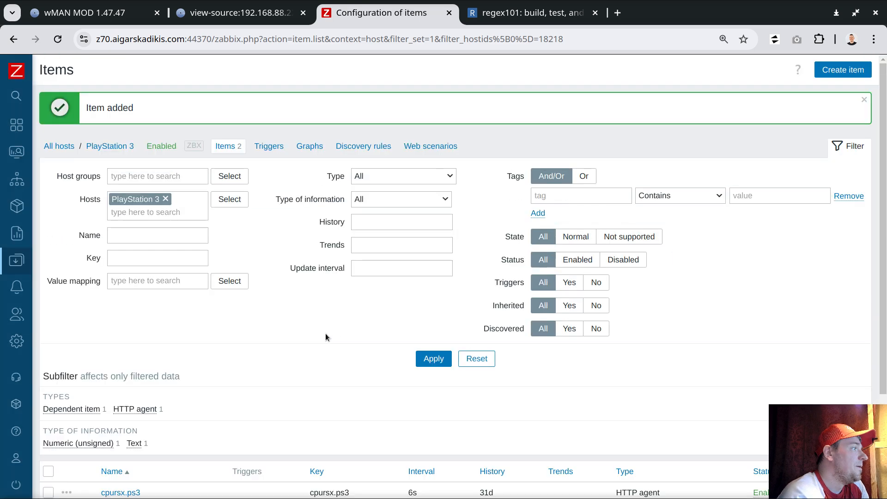
- Clone the rsx item and set both the name and the key of the clone to cpu
{"action": "scroll", "coordinate": [325, 336], "scroll_direction": "down", "scroll_amount": 3}
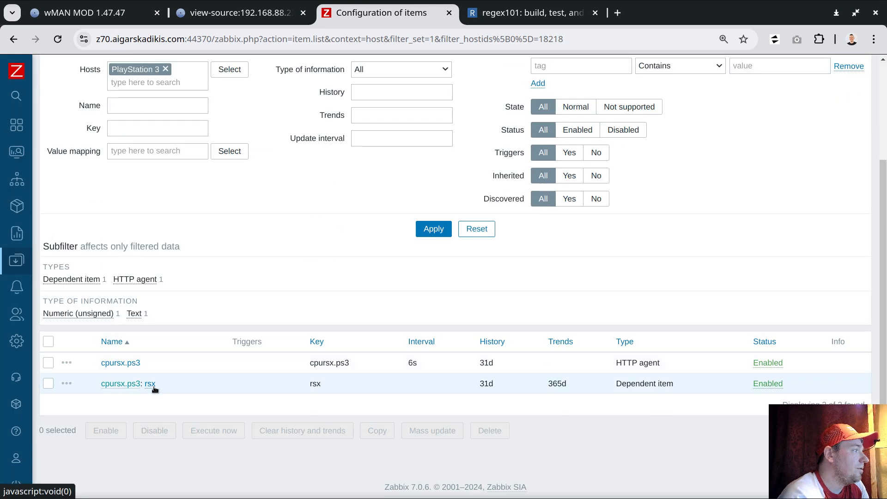
{"action": "left_click", "coordinate": [152, 386]}
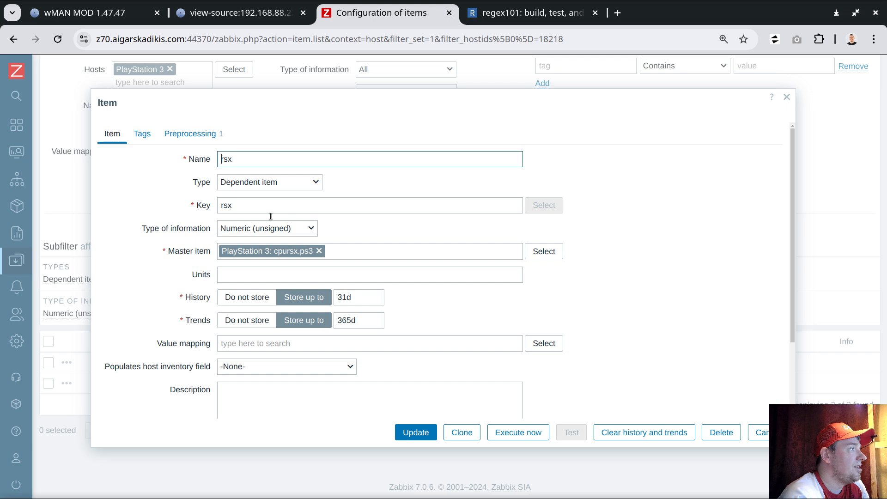
{"action": "left_click", "coordinate": [473, 439]}
{"action": "double_click", "coordinate": [225, 160]}
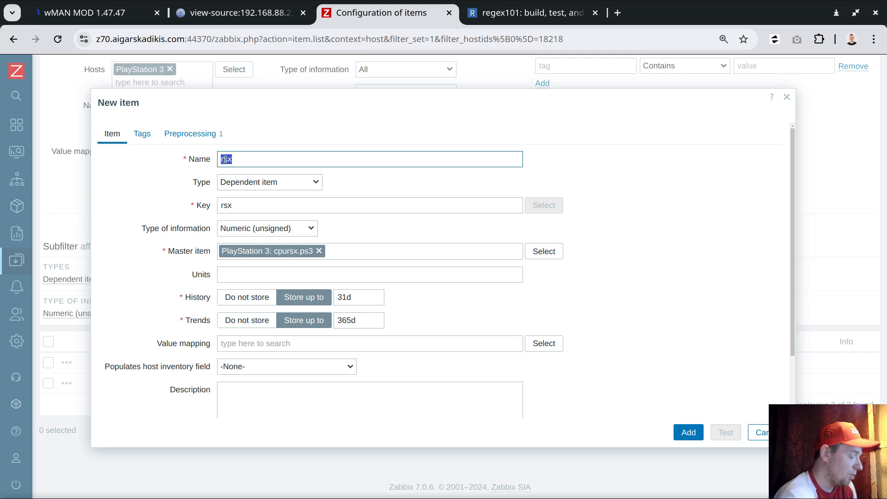
{"action": "type", "text": "cpu"}
{"action": "double_click", "coordinate": [226, 205]}
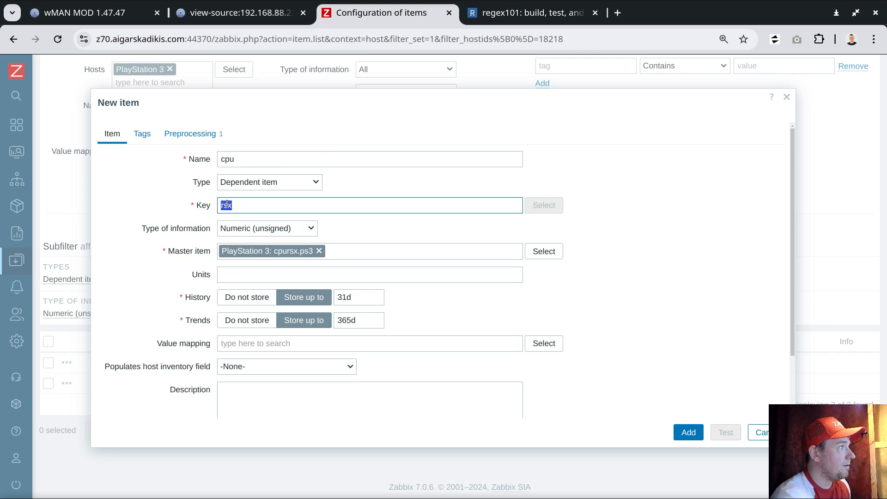
{"action": "type", "text": "cpu"}
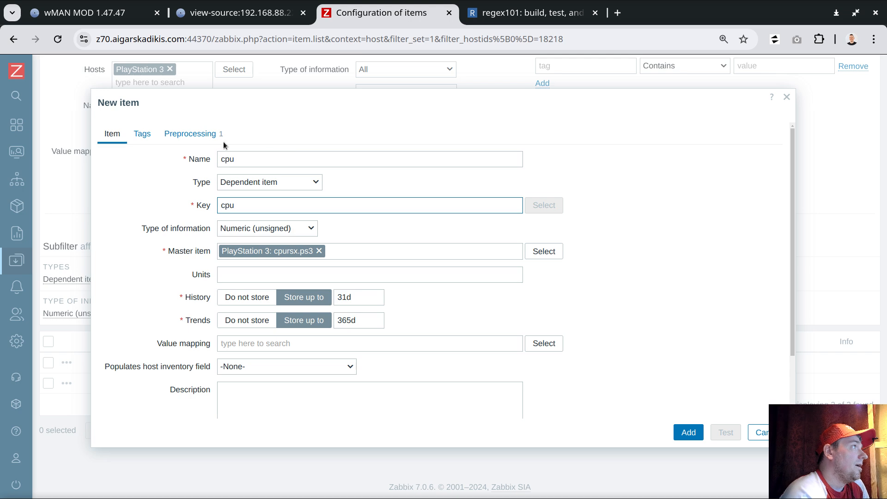
- Open the cpu item's preprocessing settings and copy the "CPU: " label from the PlayStation page source
{"action": "left_click", "coordinate": [199, 133]}
{"action": "left_click", "coordinate": [248, 20]}
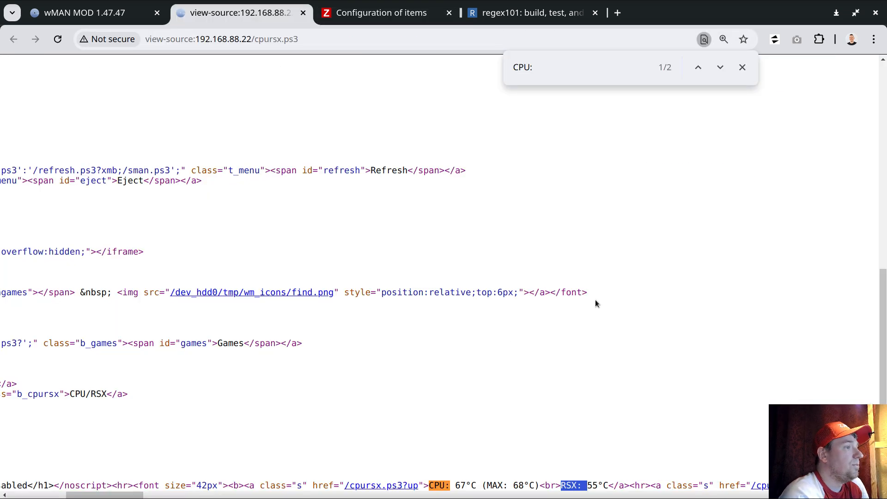
{"action": "left_click", "coordinate": [482, 484]}
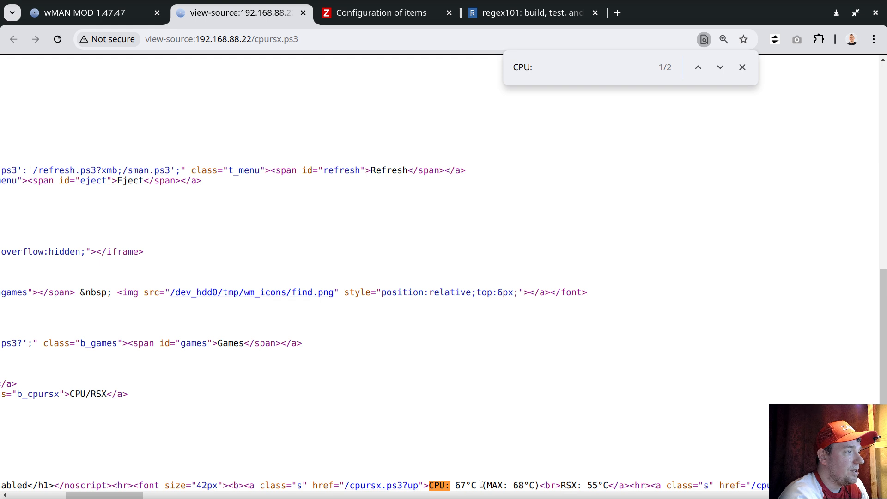
{"action": "double_click", "coordinate": [434, 484]}
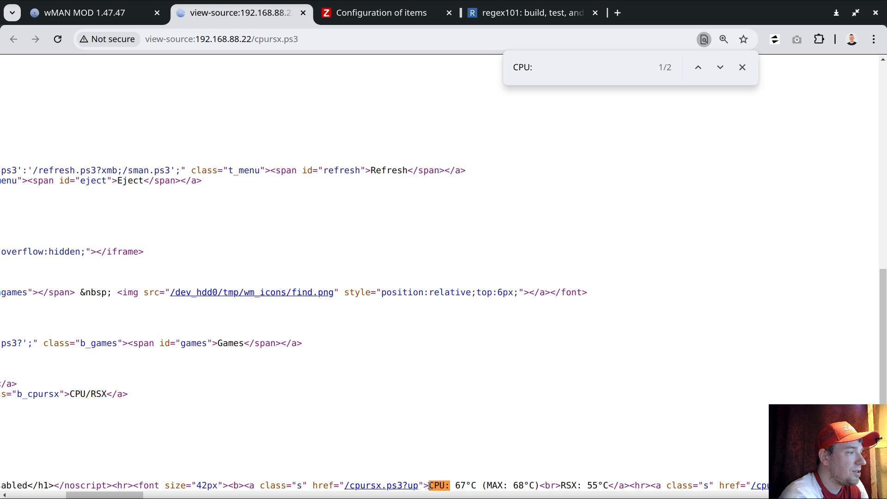
{"action": "left_click_drag", "start_coordinate": [430, 484], "coordinate": [462, 485]}
{"action": "left_click", "coordinate": [534, 482]}
{"action": "left_click_drag", "start_coordinate": [560, 487], "coordinate": [582, 485]}
{"action": "left_click", "coordinate": [598, 483]}
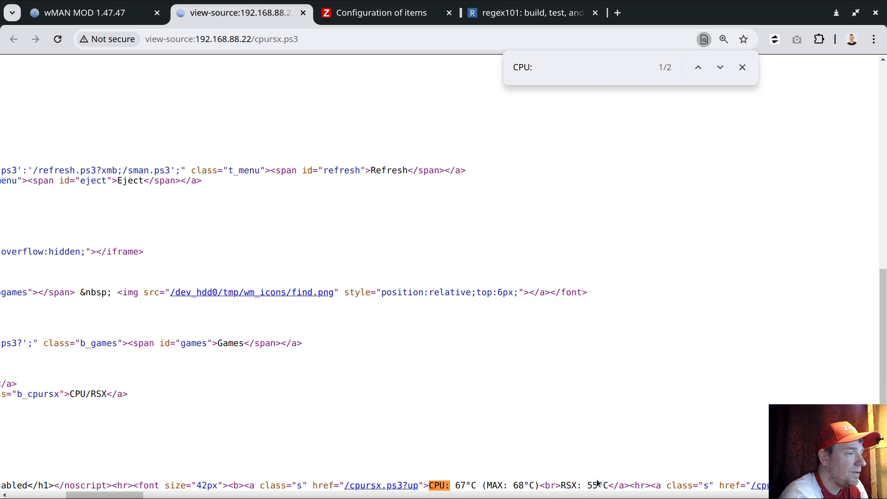
{"action": "left_click_drag", "start_coordinate": [432, 486], "coordinate": [455, 486]}
{"action": "right_click", "coordinate": [442, 485]}
{"action": "left_click", "coordinate": [485, 300]}
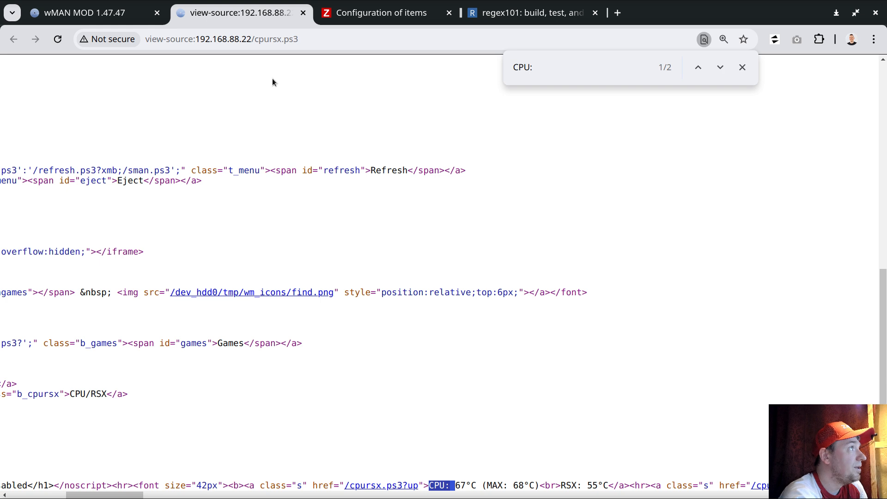
- Replace the RSX label in the cpu item's regular expression with the copied label, making the pattern CPU: (\d+)
{"action": "left_click", "coordinate": [370, 14]}
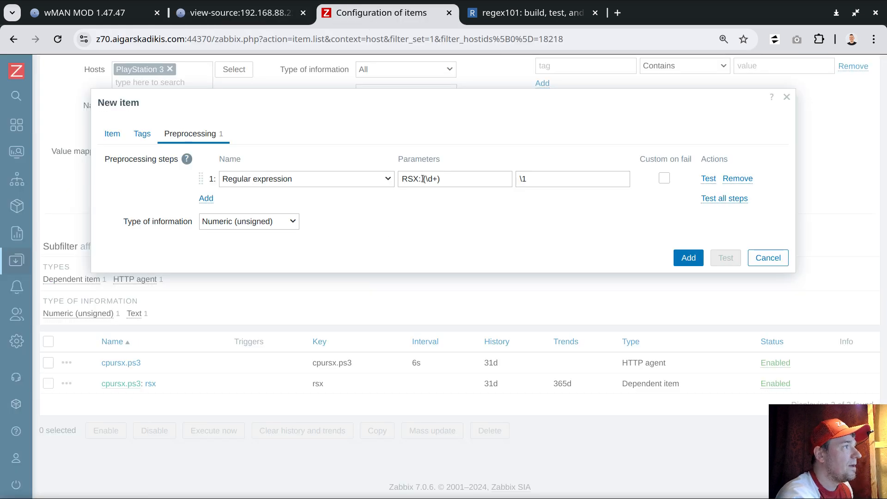
{"action": "left_click_drag", "start_coordinate": [423, 179], "coordinate": [401, 179]}
{"action": "key", "text": "ctrl+v"}
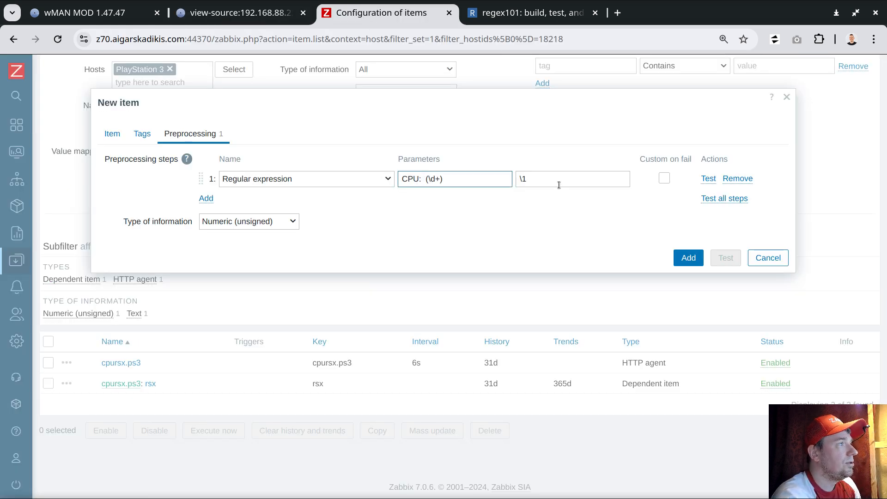
- Start a test of the cpu item's preprocessing and copy the selected HTML from Geany as test input
{"action": "left_click", "coordinate": [720, 198]}
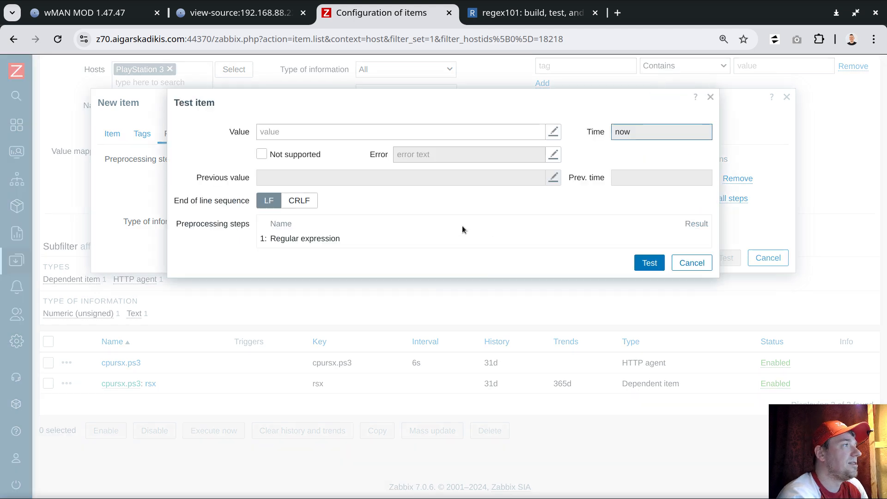
{"action": "key", "text": "alt+Tab"}
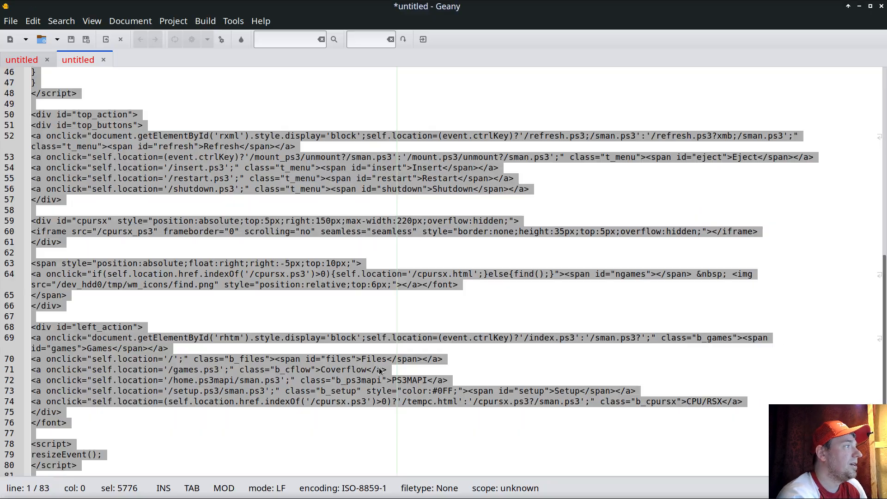
{"action": "right_click", "coordinate": [318, 148]}
{"action": "left_click", "coordinate": [344, 207]}
{"action": "left_click", "coordinate": [858, 6]}
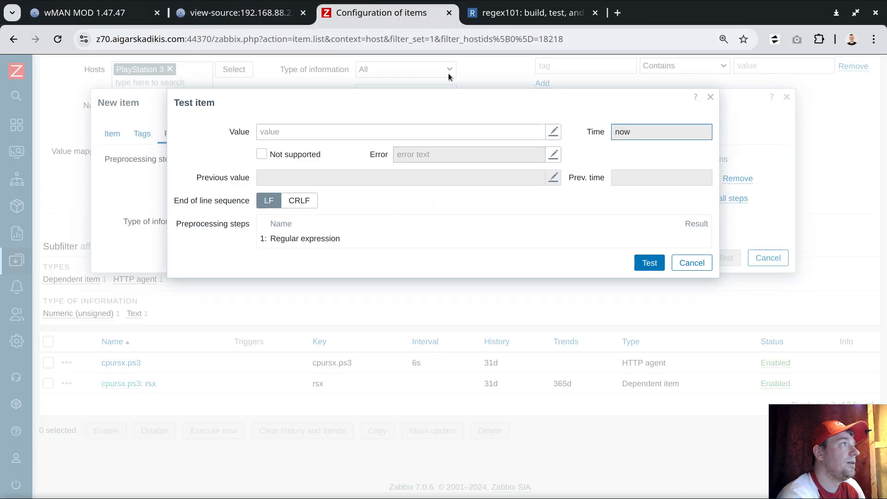
- Test the cpu item's preprocessing with the copied HTML as the value and add the item
{"action": "left_click", "coordinate": [375, 132]}
{"action": "key", "text": "ctrl+v"}
{"action": "left_click", "coordinate": [701, 426]}
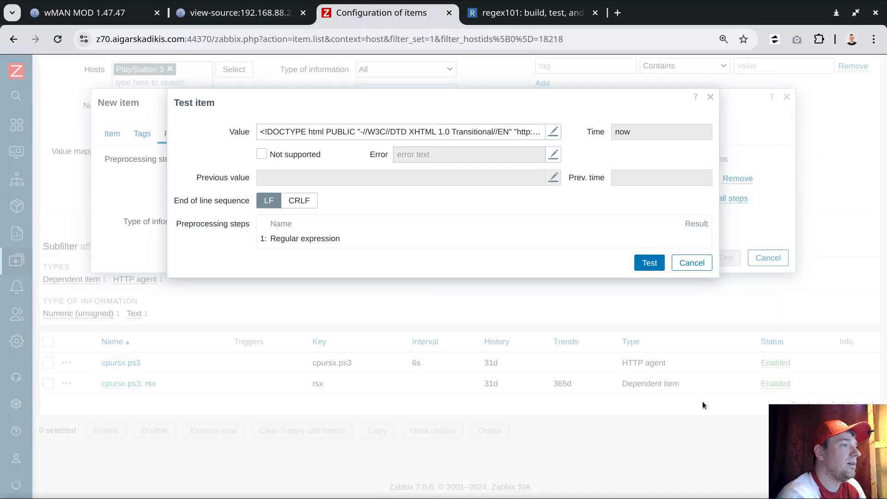
{"action": "left_click", "coordinate": [649, 259]}
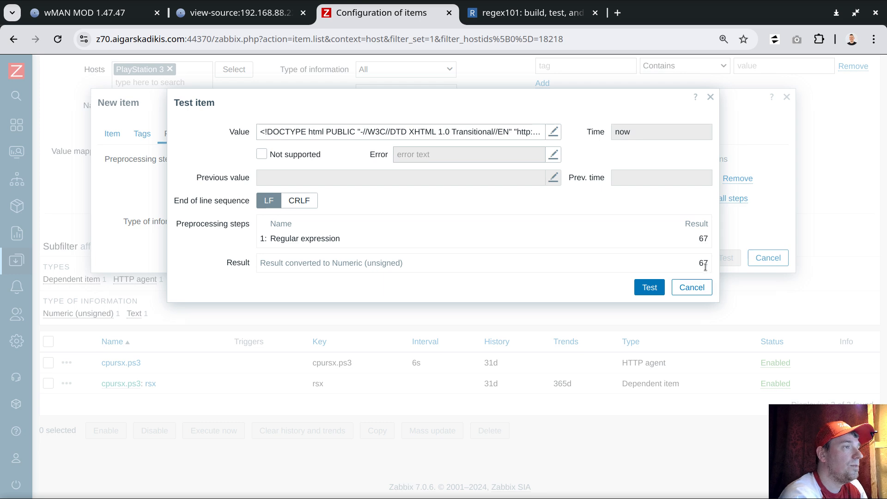
{"action": "left_click", "coordinate": [692, 287]}
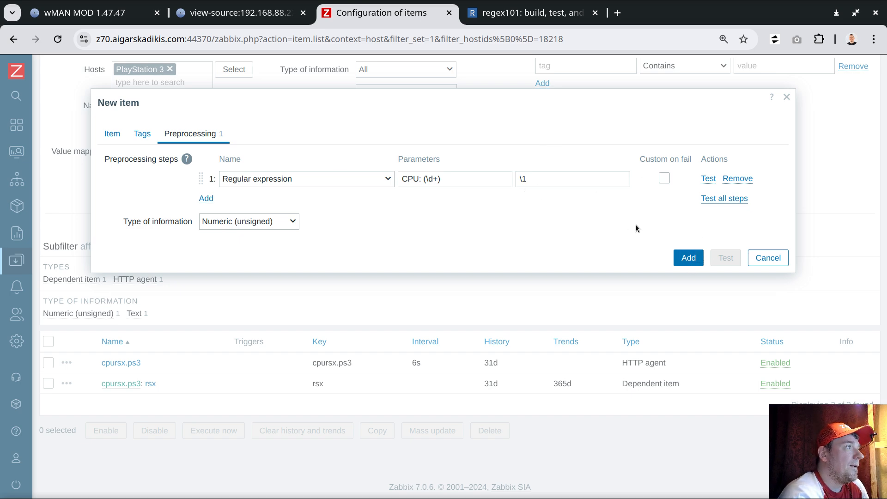
{"action": "left_click", "coordinate": [688, 257]}
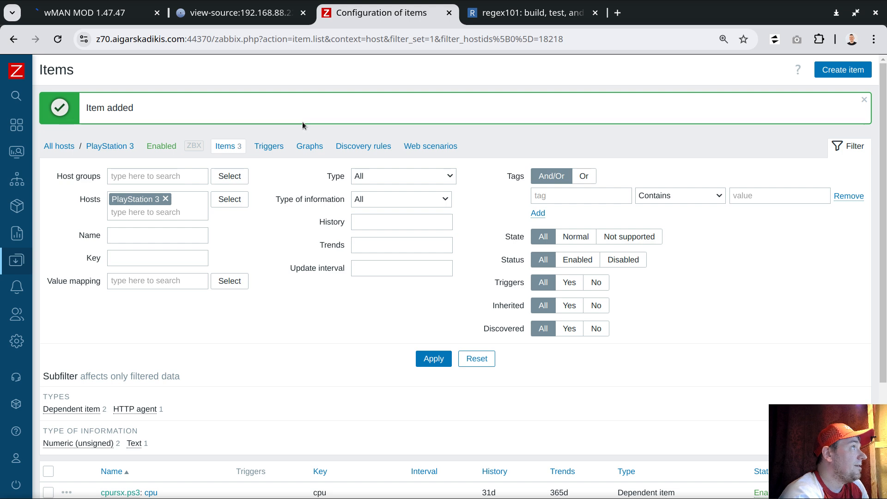
- Examine the readings on the PlayStation's cpursx.ps3 page in wMAN MOD and return to the Zabbix item list
{"action": "left_click", "coordinate": [165, 17]}
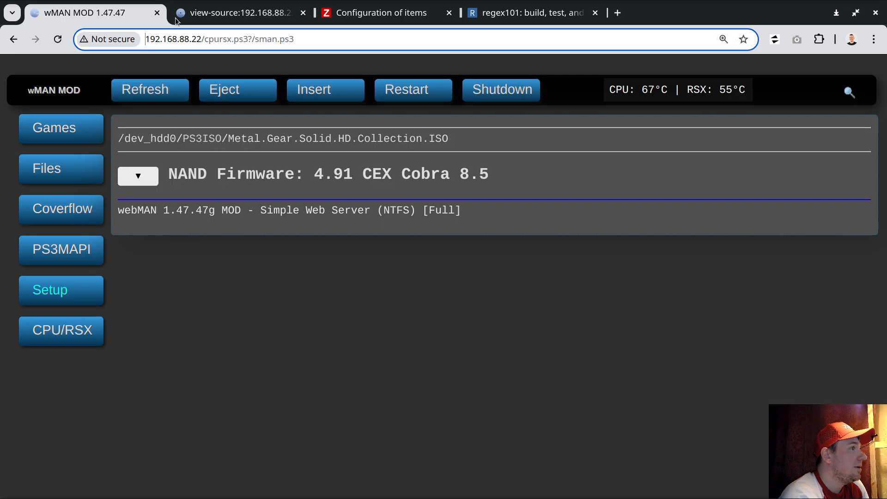
{"action": "left_click", "coordinate": [62, 168]}
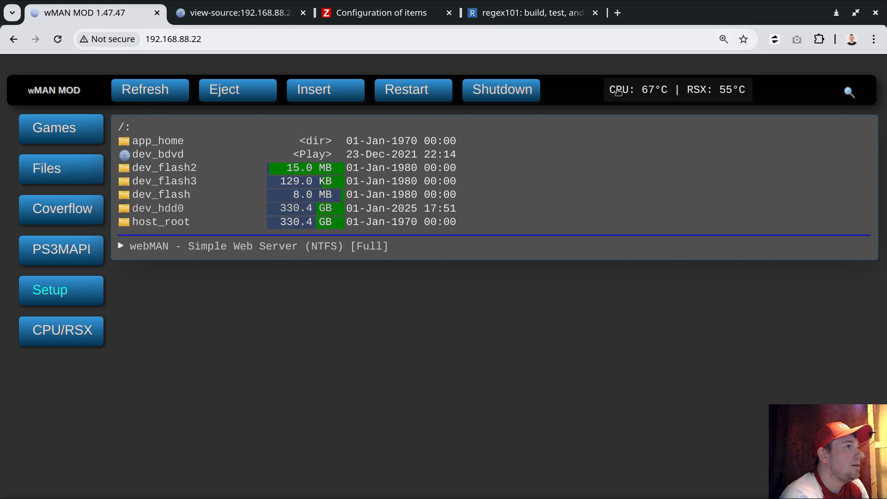
{"action": "scroll", "coordinate": [369, 249], "scroll_direction": "down", "scroll_amount": 2}
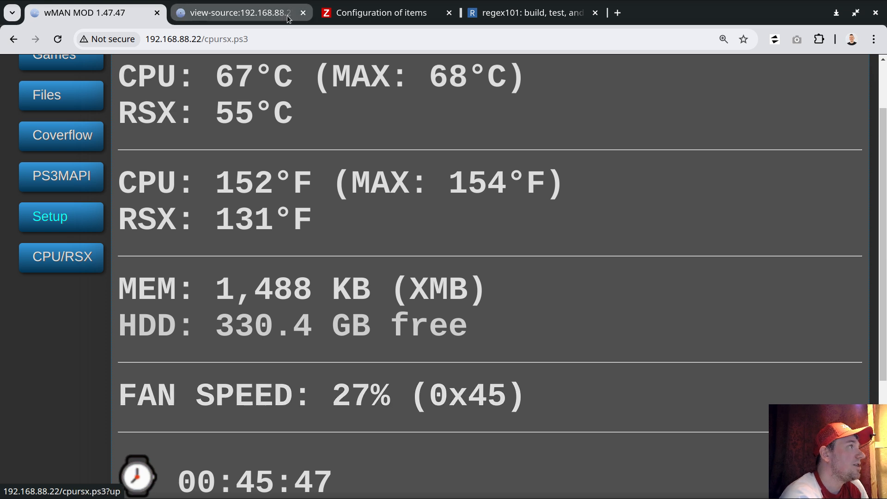
{"action": "left_click", "coordinate": [368, 16]}
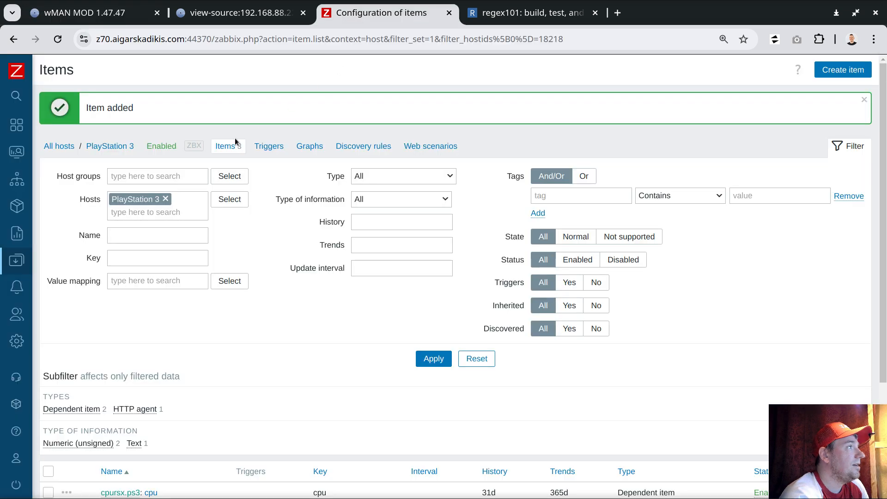
- Open the dependent rsx item of the PlayStation 3 host and clone it
{"action": "scroll", "coordinate": [256, 225], "scroll_direction": "down", "scroll_amount": 3}
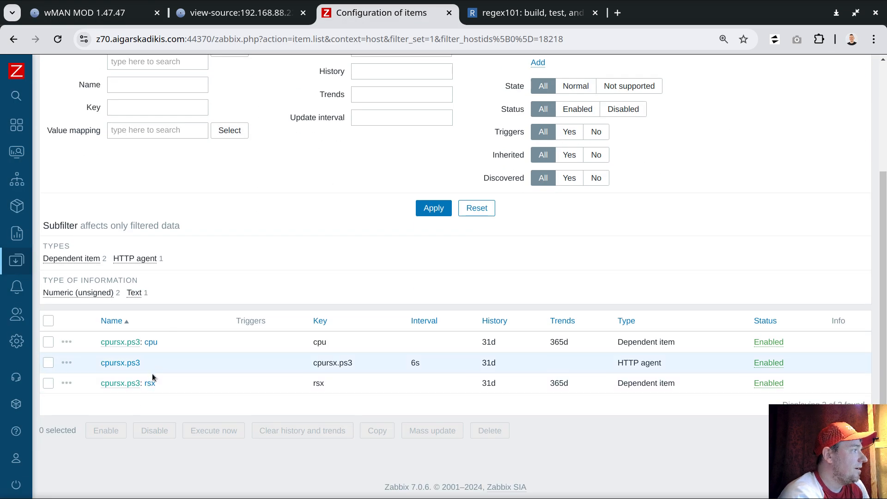
{"action": "left_click", "coordinate": [149, 384]}
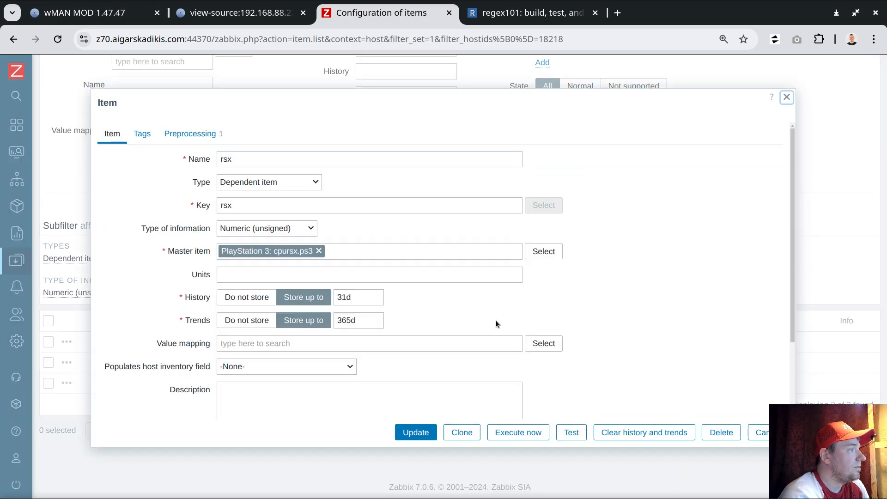
{"action": "left_click", "coordinate": [462, 432]}
- Search the PlayStation page source for "speed", examine the spacing after the FAN SPEED label, and return to the cloned item in Zabbix
{"action": "left_click", "coordinate": [259, 16]}
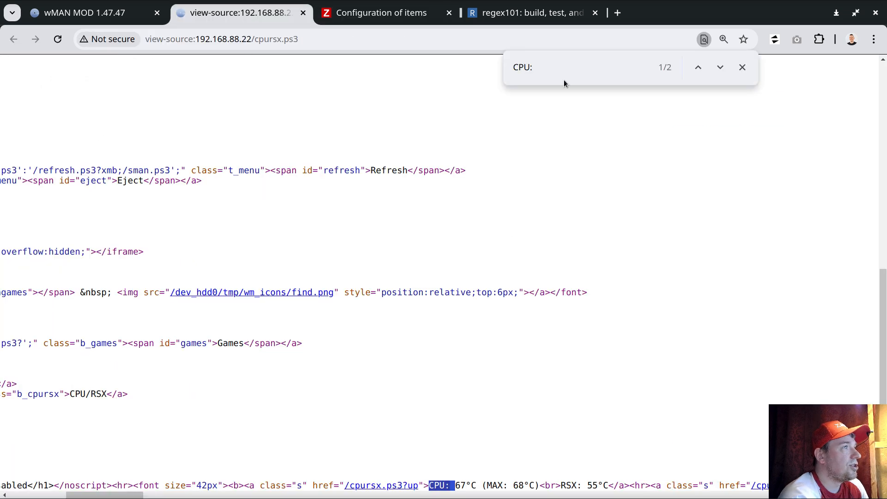
{"action": "key", "text": "ctrl+f"}
{"action": "type", "text": "speed"}
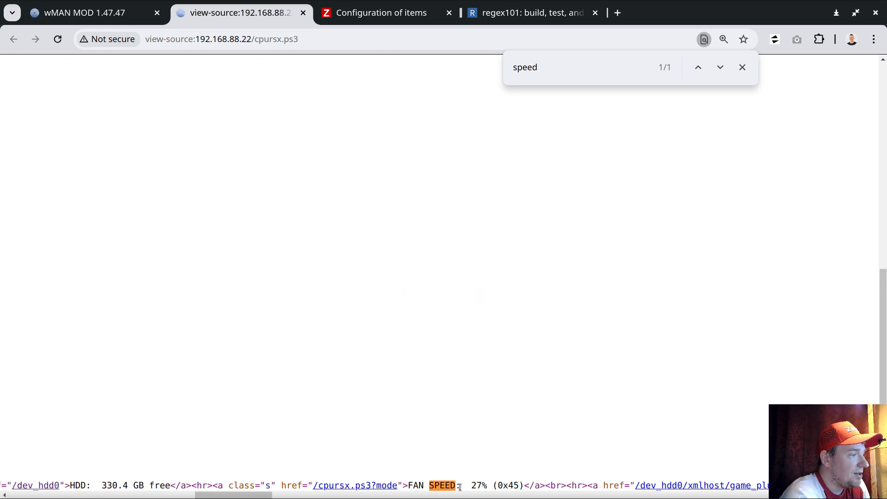
{"action": "left_click_drag", "start_coordinate": [460, 487], "coordinate": [471, 486]}
{"action": "left_click", "coordinate": [504, 485]}
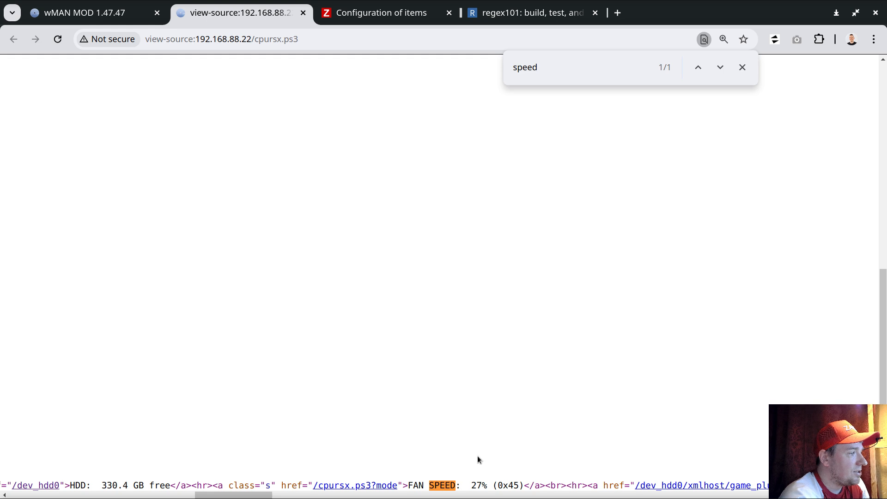
{"action": "left_click", "coordinate": [391, 11]}
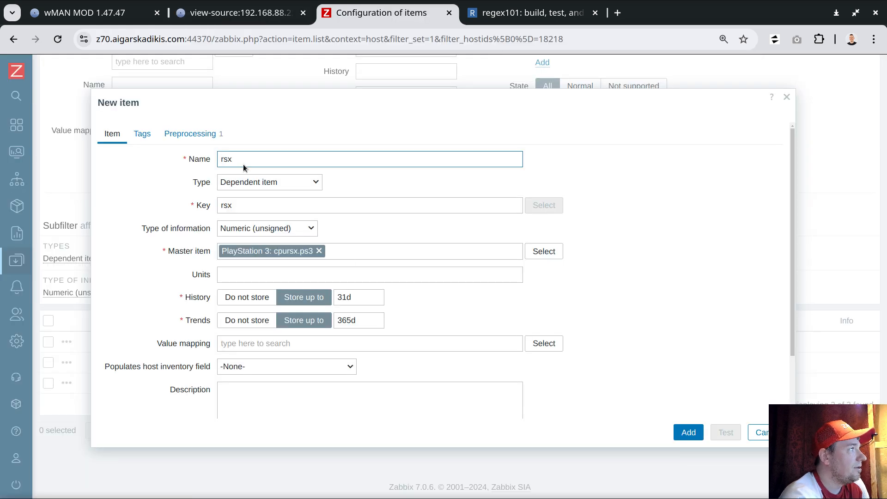
- Change the cloned item's name and key to speed
{"action": "double_click", "coordinate": [241, 164]}
{"action": "type", "text": "speed"}
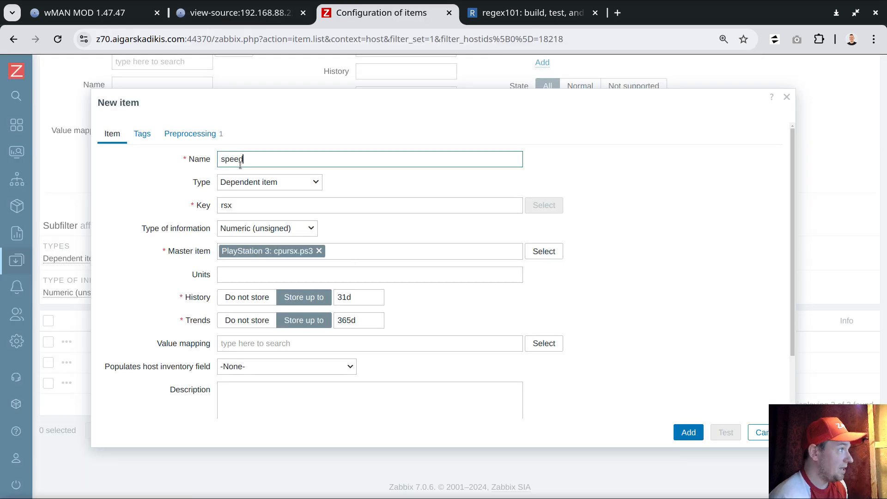
{"action": "left_click_drag", "start_coordinate": [245, 206], "coordinate": [136, 204]}
{"action": "type", "text": "speed"}
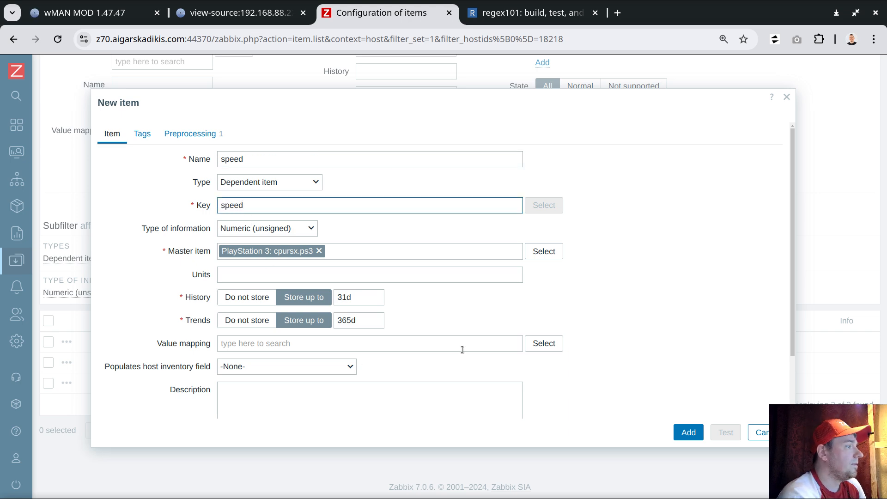
{"action": "scroll", "coordinate": [461, 345], "scroll_direction": "down", "scroll_amount": 2}
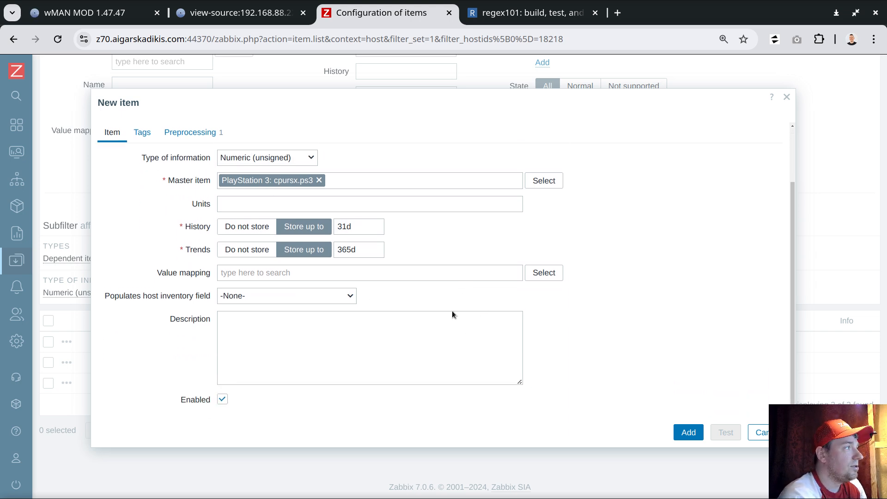
{"action": "scroll", "coordinate": [452, 310], "scroll_direction": "up", "scroll_amount": 2}
- Set the item's preprocessing regular expression to "FAN SPEED: (\d+)", copying the label and its two trailing spaces from the PlayStation page source
{"action": "left_click", "coordinate": [197, 134]}
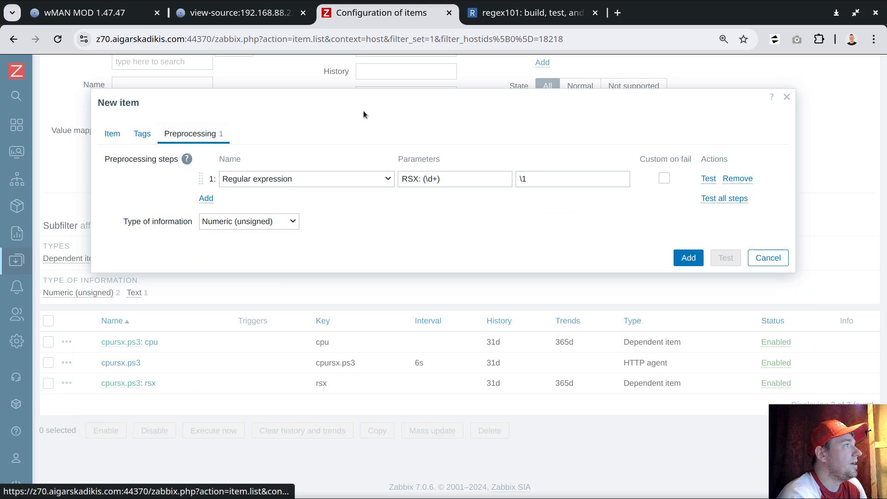
{"action": "left_click", "coordinate": [258, 15]}
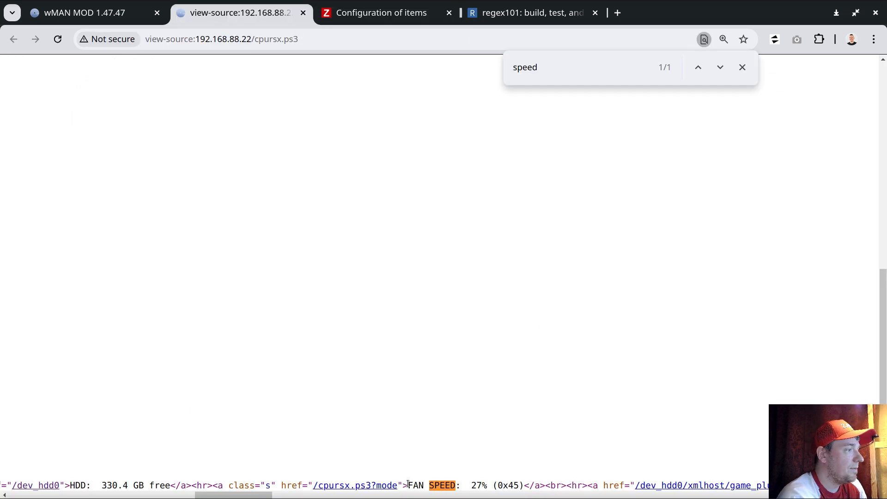
{"action": "left_click_drag", "start_coordinate": [408, 483], "coordinate": [462, 485]}
{"action": "key", "text": "ctrl+c"}
{"action": "left_click", "coordinate": [369, 14]}
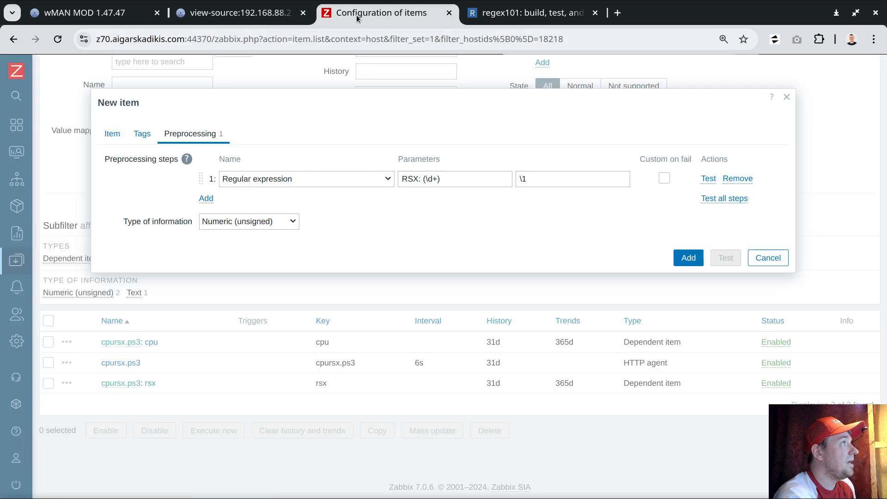
{"action": "left_click", "coordinate": [421, 181]}
{"action": "left_click_drag", "start_coordinate": [421, 181], "coordinate": [401, 179]}
{"action": "key", "text": "ctrl+v"}
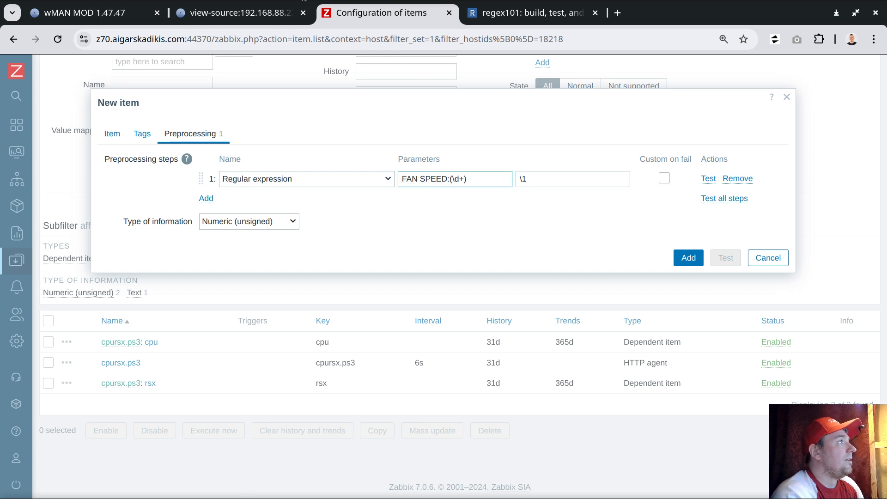
{"action": "left_click", "coordinate": [235, 13]}
{"action": "left_click_drag", "start_coordinate": [461, 485], "coordinate": [471, 485]}
{"action": "left_click", "coordinate": [374, 13]}
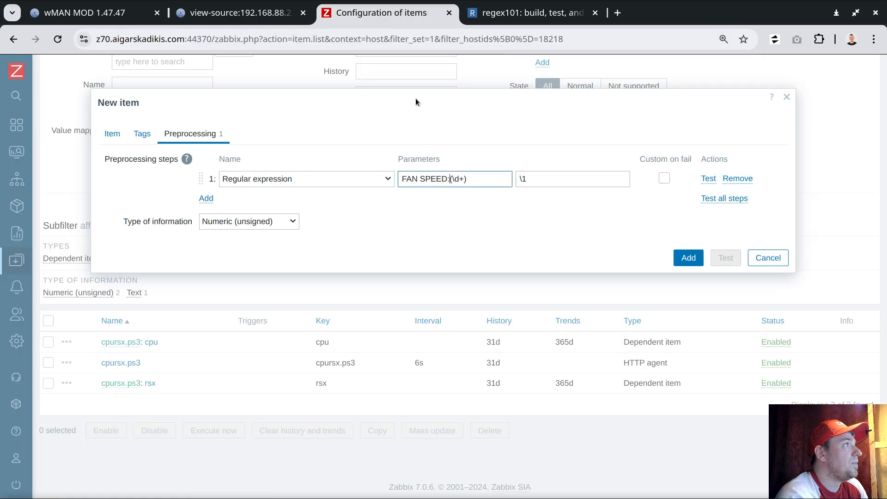
{"action": "key", "text": "ctrl+v"}
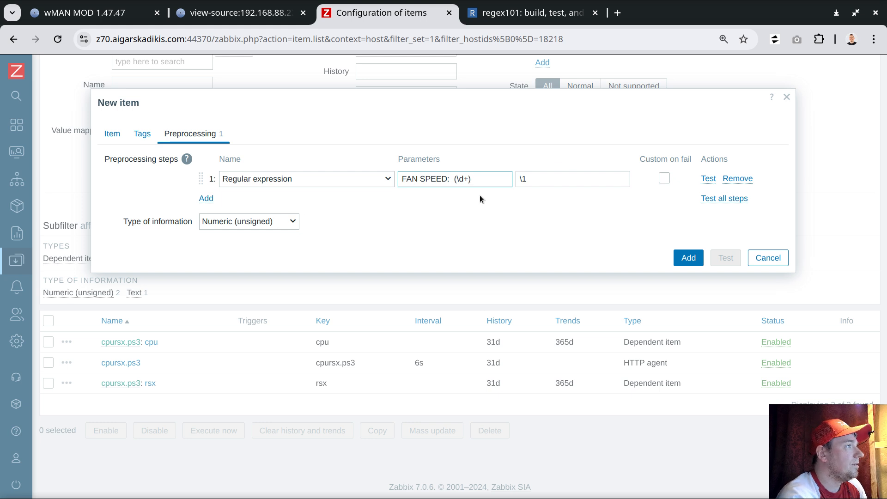
- Test the speed item's preprocessing with the copied PlayStation page HTML as the value and add the item
{"action": "left_click", "coordinate": [732, 198]}
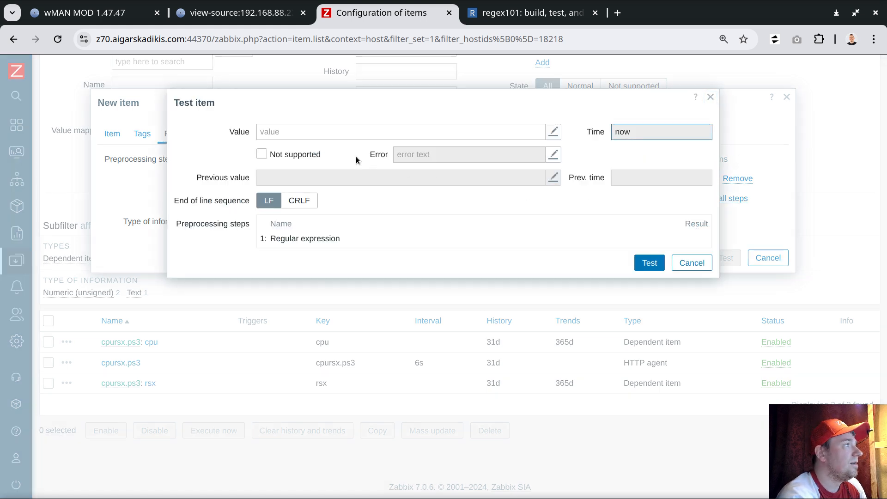
{"action": "left_click", "coordinate": [217, 13]}
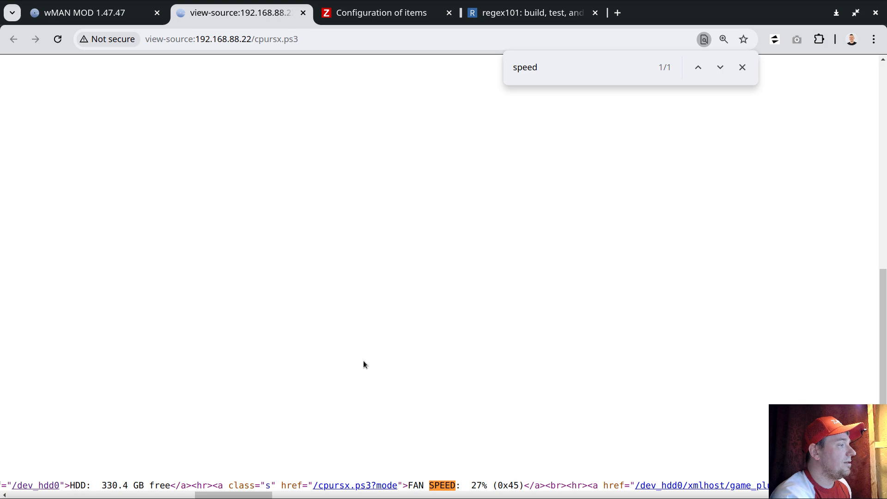
{"action": "left_click", "coordinate": [346, 13]}
{"action": "left_click", "coordinate": [419, 136]}
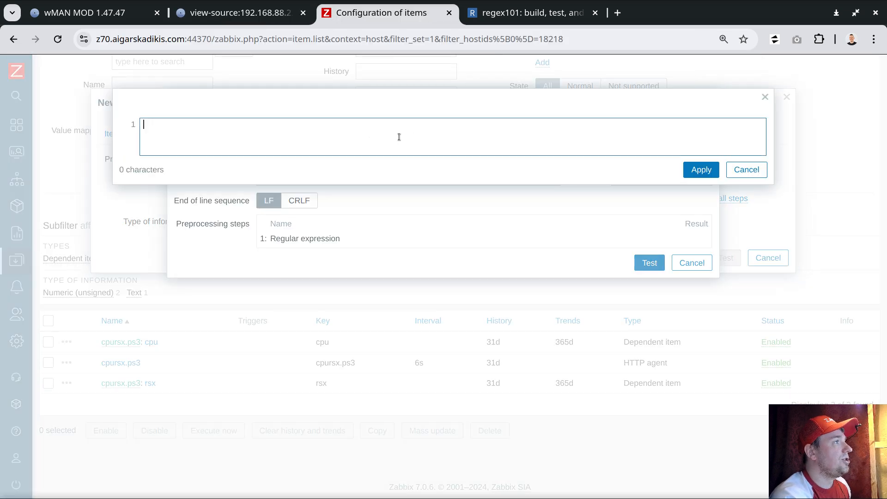
{"action": "key", "text": "ctrl+v"}
{"action": "left_click", "coordinate": [704, 426]}
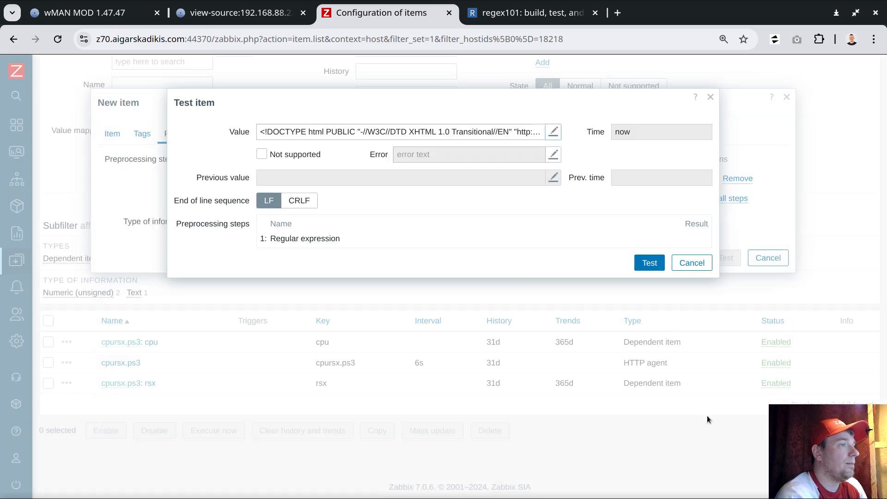
{"action": "left_click", "coordinate": [648, 260]}
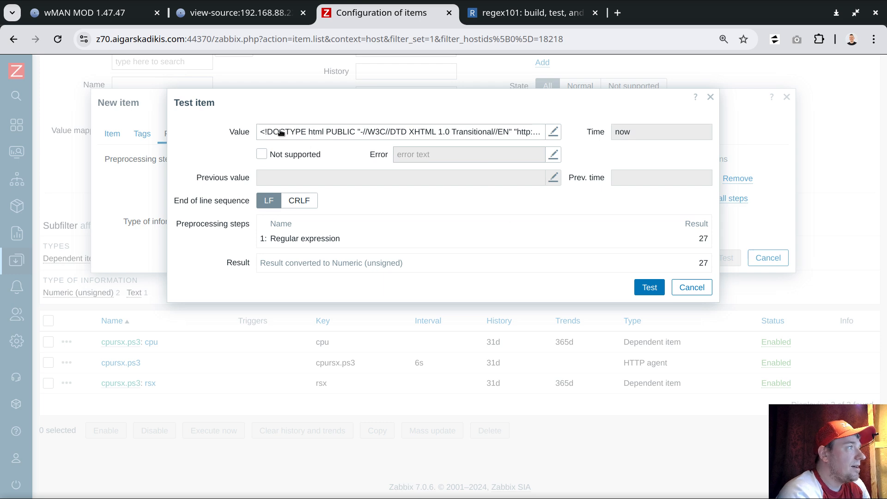
{"action": "left_click", "coordinate": [682, 288]}
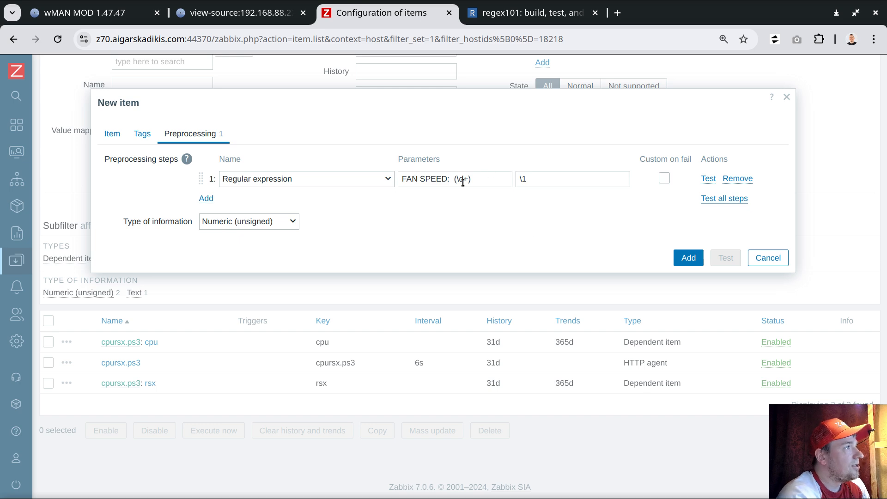
{"action": "left_click", "coordinate": [688, 257]}
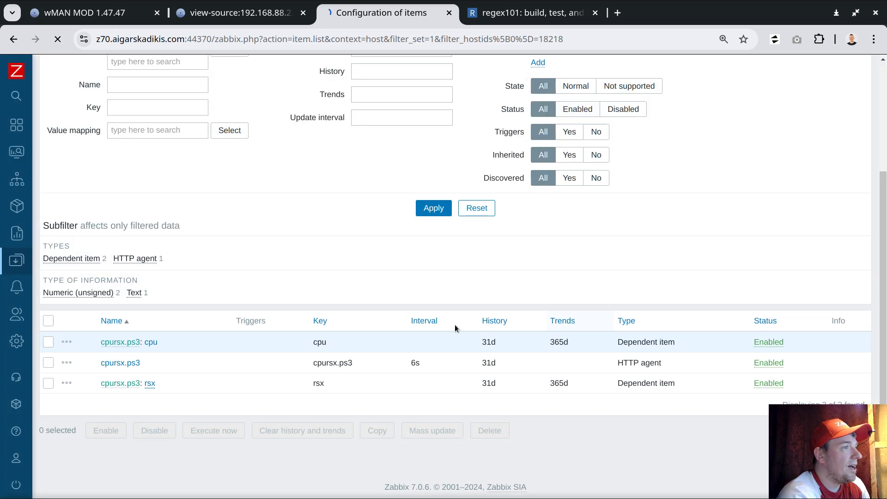
{"action": "scroll", "coordinate": [393, 312], "scroll_direction": "down", "scroll_amount": 3}
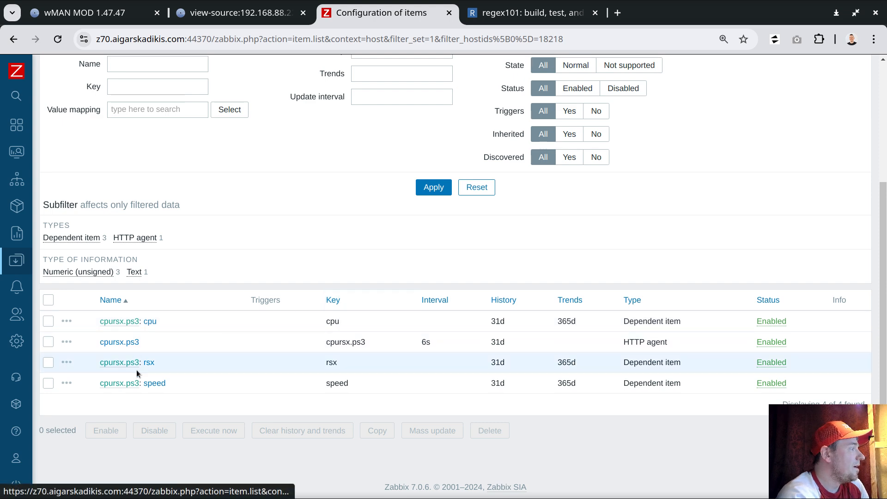
- Open the monitoring hosts page in a new tab, search for the PlayStation 3 host and show its latest data
{"action": "mouse_move", "coordinate": [68, 171]}
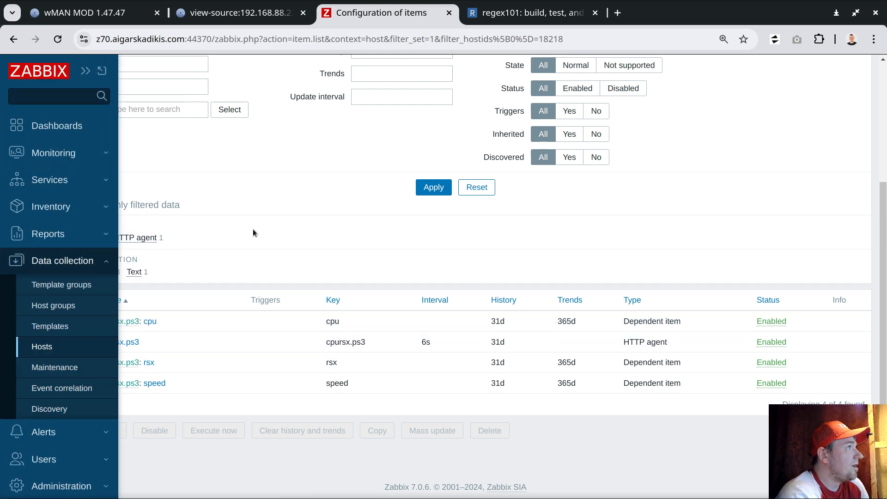
{"action": "left_click", "coordinate": [71, 156]}
{"action": "middle_click", "coordinate": [52, 202]}
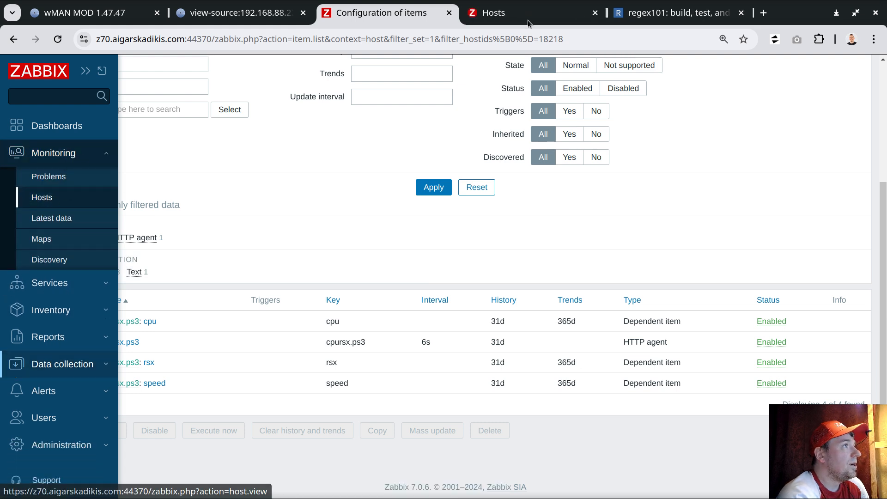
{"action": "left_click", "coordinate": [512, 14]}
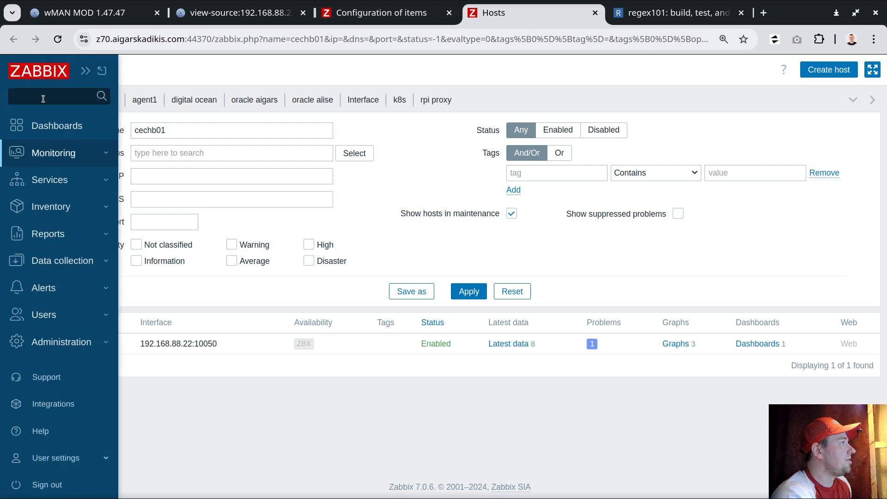
{"action": "left_click", "coordinate": [42, 97]}
{"action": "type", "text": "plays"}
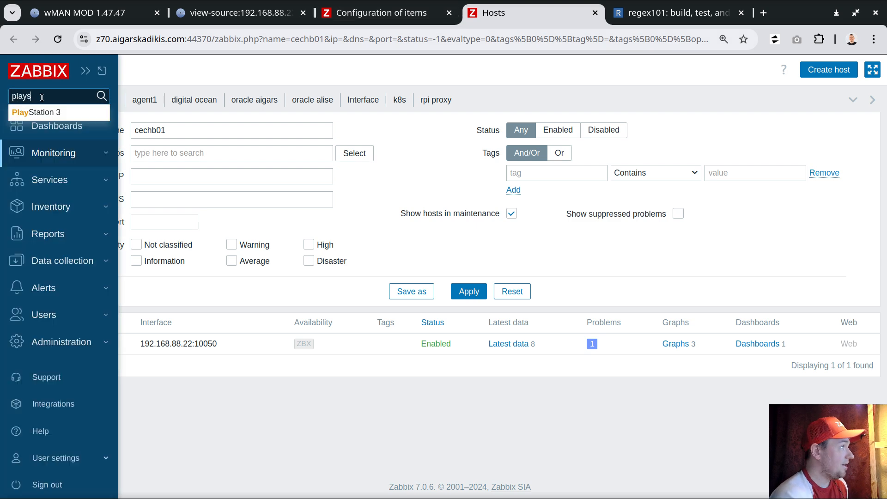
{"action": "type", "text": "t"}
{"action": "left_click", "coordinate": [42, 112]}
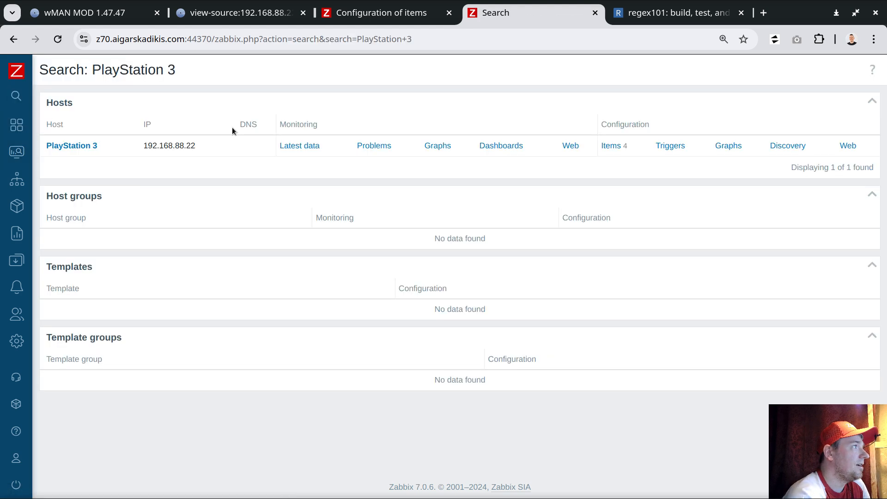
{"action": "left_click", "coordinate": [307, 146]}
{"action": "scroll", "coordinate": [494, 245], "scroll_direction": "down", "scroll_amount": 3}
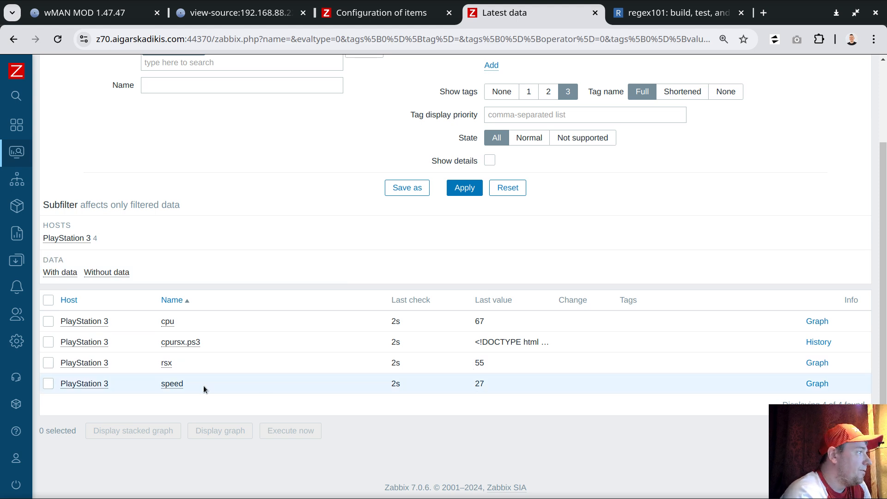
- Set the units of the rsx item to C and update it
{"action": "left_click", "coordinate": [167, 363]}
{"action": "left_click", "coordinate": [199, 234]}
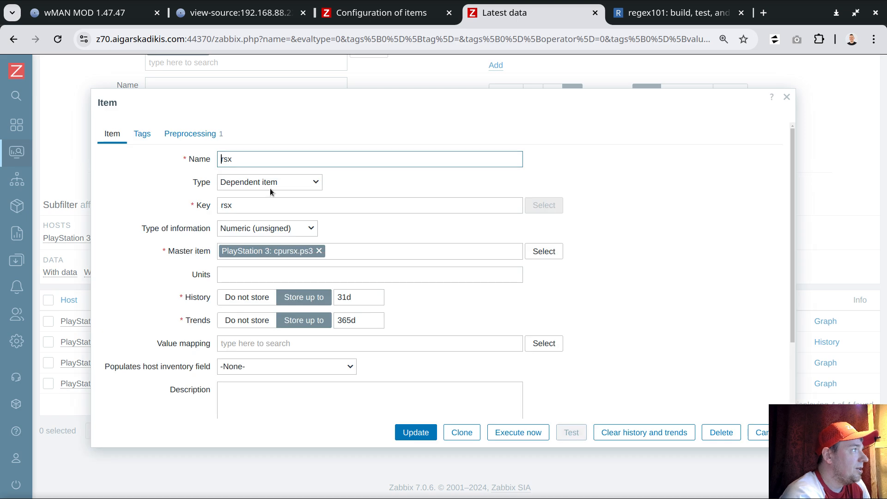
{"action": "left_click", "coordinate": [236, 269]}
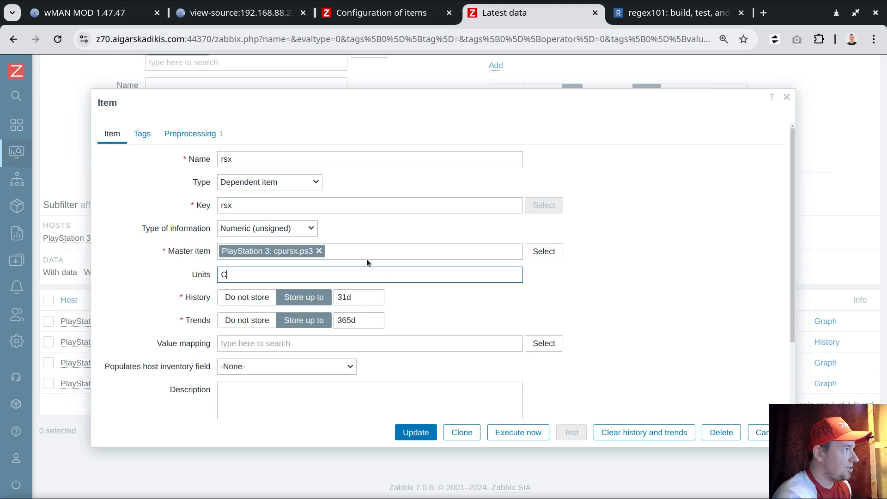
{"action": "left_click", "coordinate": [415, 432]}
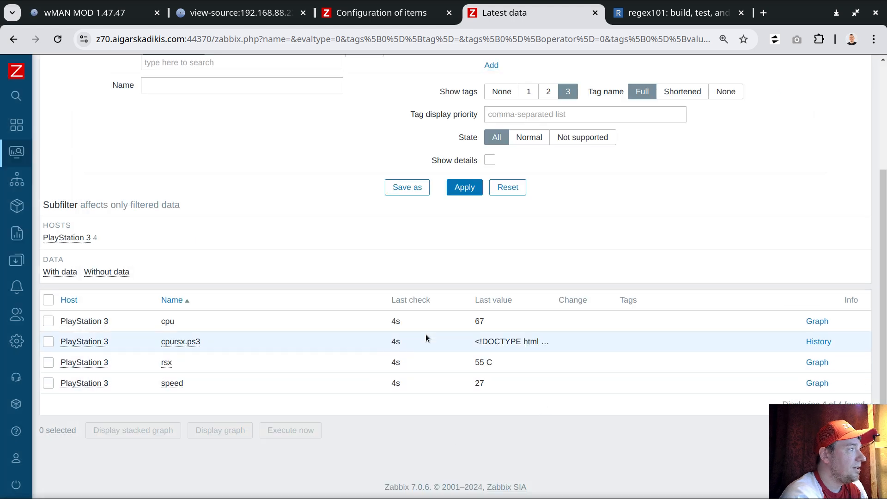
- Set the units of the cpu item to C and update it
{"action": "left_click", "coordinate": [169, 321]}
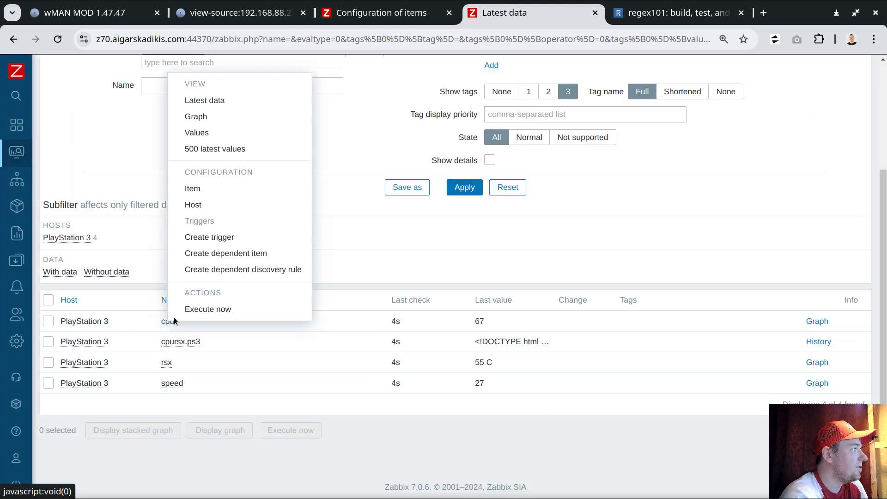
{"action": "left_click", "coordinate": [199, 188]}
{"action": "left_click", "coordinate": [242, 274]}
{"action": "type", "text": "C"}
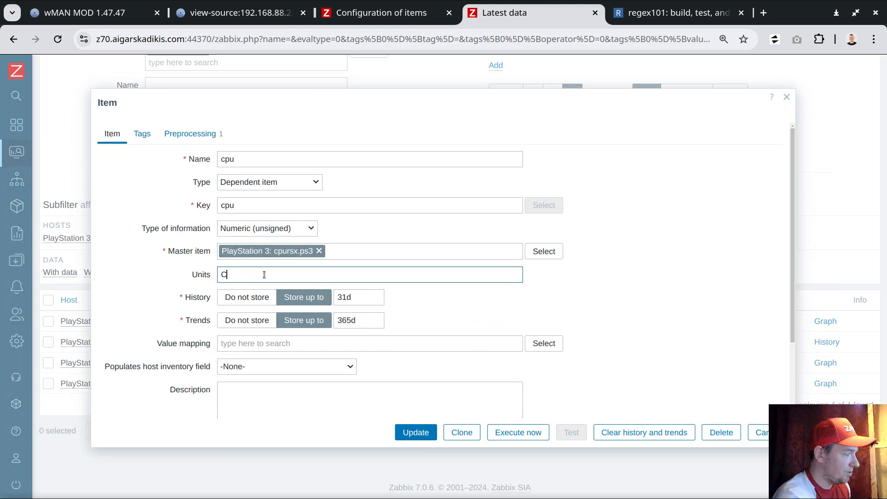
{"action": "left_click", "coordinate": [409, 436]}
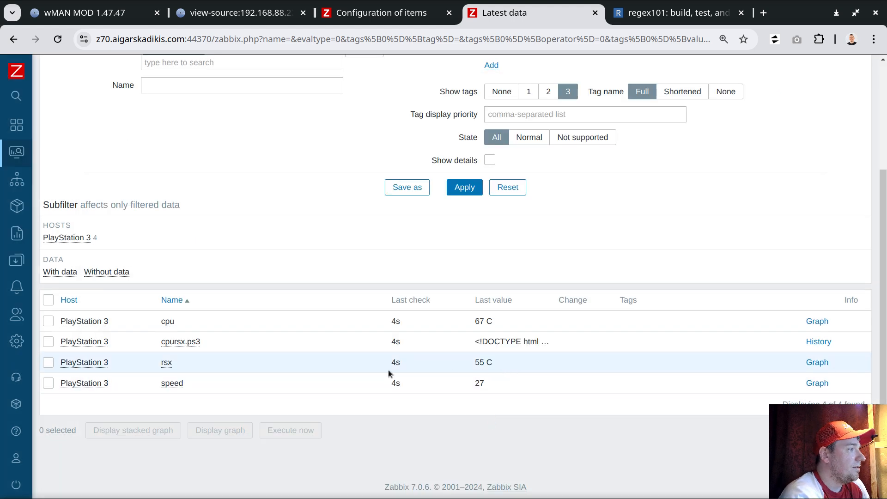
- Set the units of the speed item to % and update it
{"action": "left_click", "coordinate": [173, 383]}
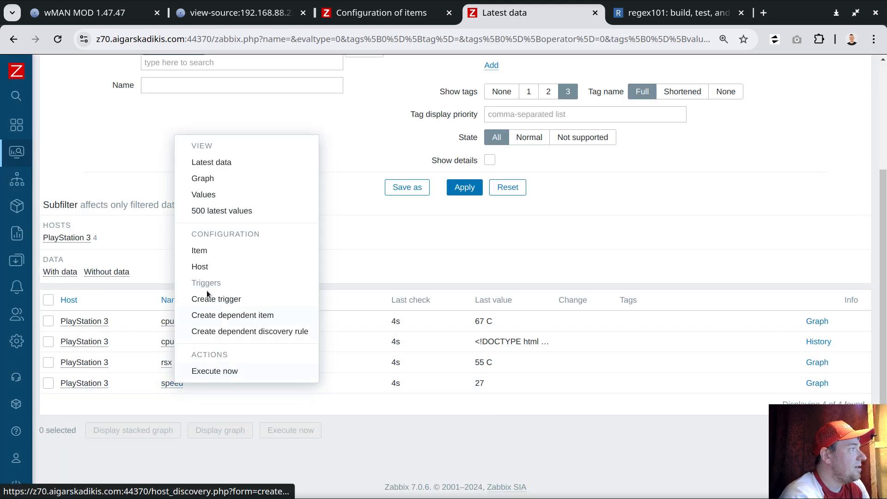
{"action": "left_click", "coordinate": [204, 251]}
{"action": "left_click", "coordinate": [234, 274]}
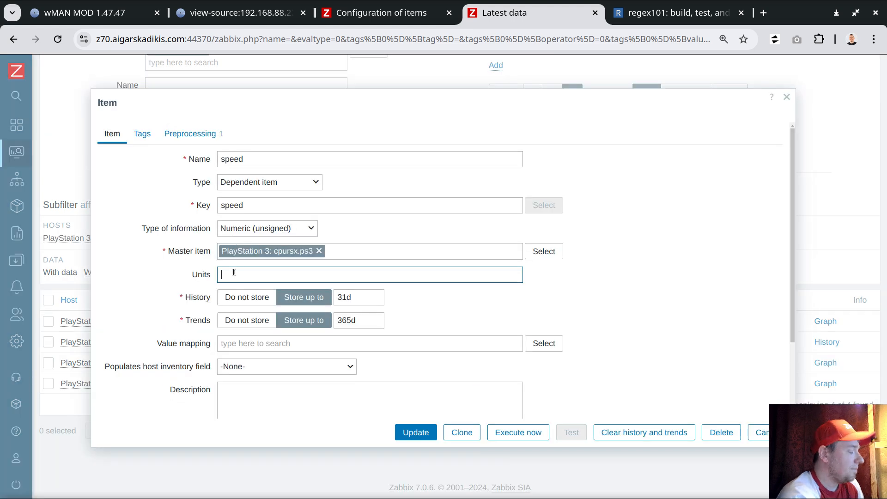
{"action": "type", "text": "%"}
{"action": "left_click", "coordinate": [427, 430]}
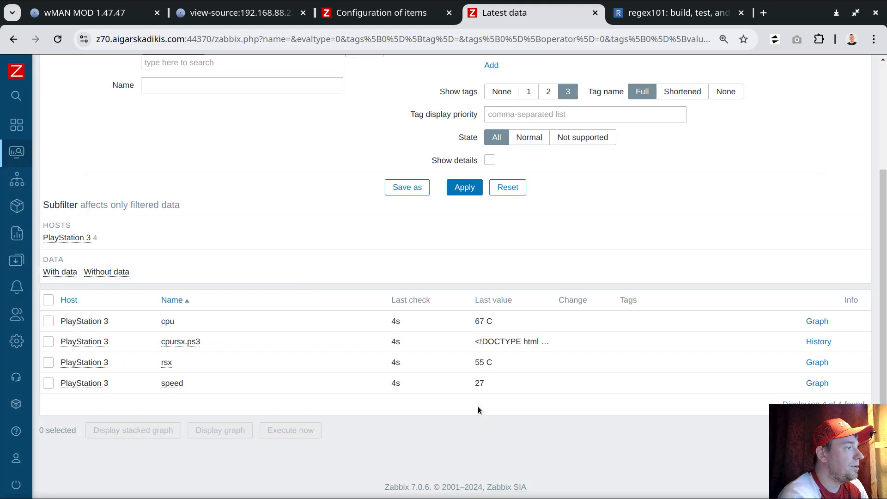
- Start a new graph for the PlayStation 3 host and fix its Y axis minimum value at 0
{"action": "left_click", "coordinate": [414, 18]}
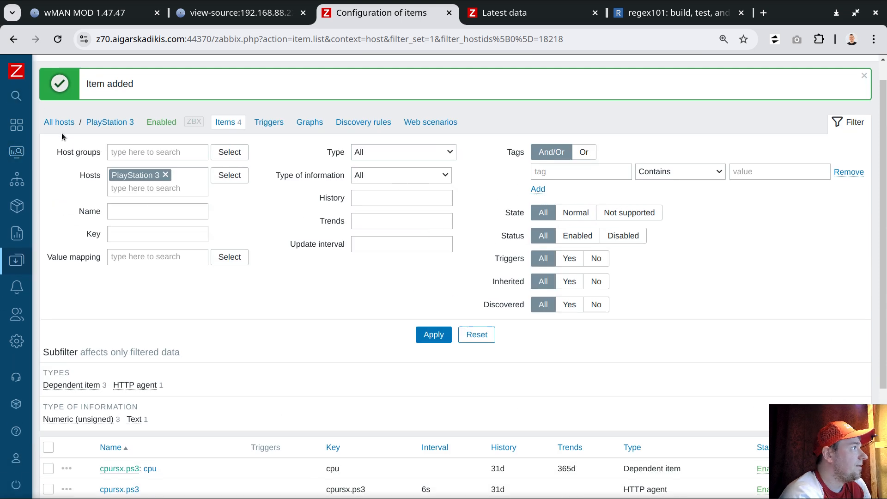
{"action": "left_click", "coordinate": [308, 123]}
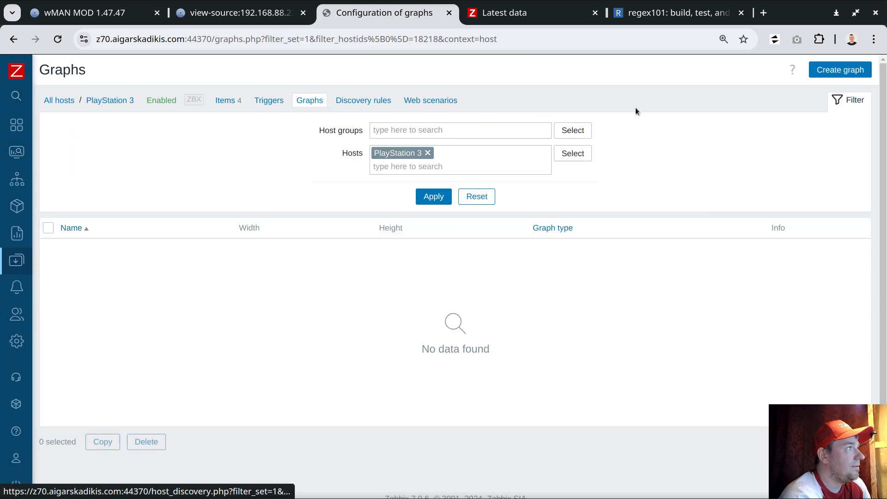
{"action": "left_click", "coordinate": [840, 70]}
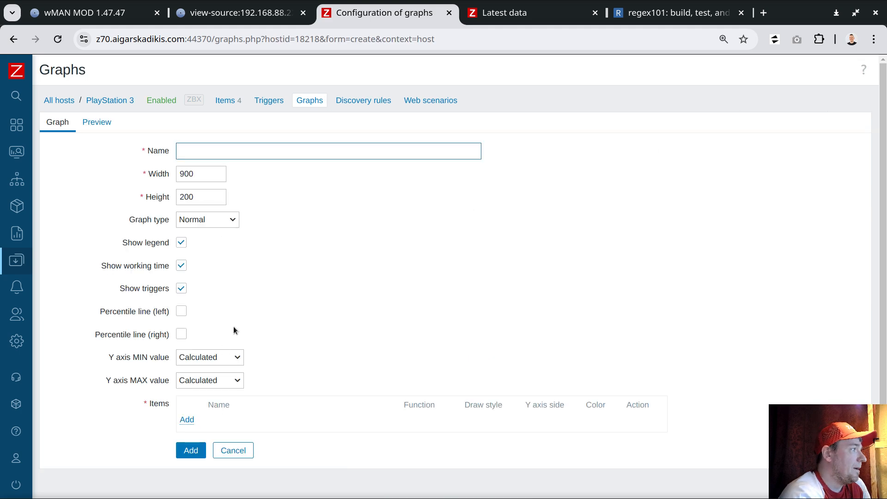
{"action": "left_click", "coordinate": [220, 358]}
{"action": "left_click", "coordinate": [203, 391]}
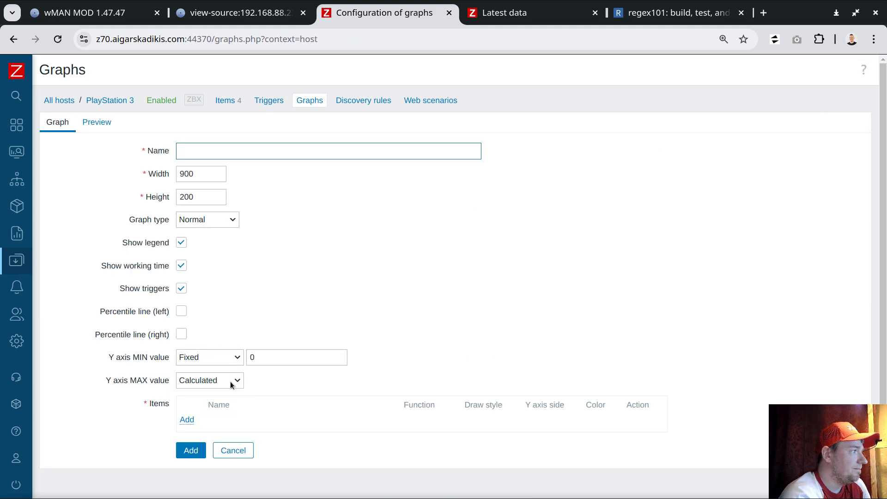
- Add the PlayStation 3 cpu and rsx items to the graph
{"action": "left_click", "coordinate": [187, 419]}
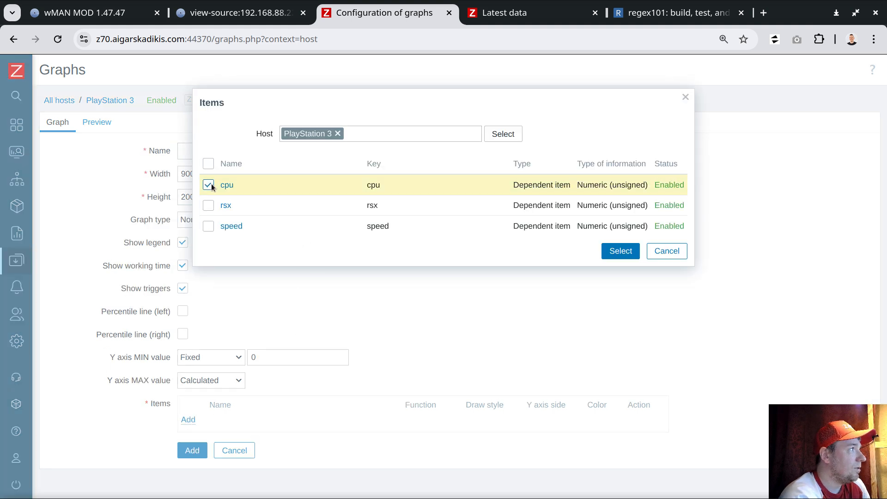
{"action": "left_click", "coordinate": [208, 205]}
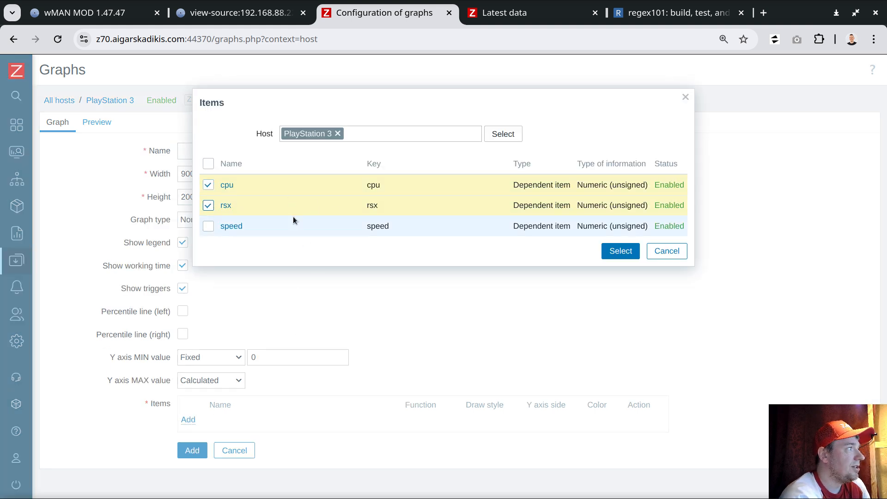
{"action": "left_click", "coordinate": [616, 252]}
{"action": "scroll", "coordinate": [253, 391], "scroll_direction": "down", "scroll_amount": 3}
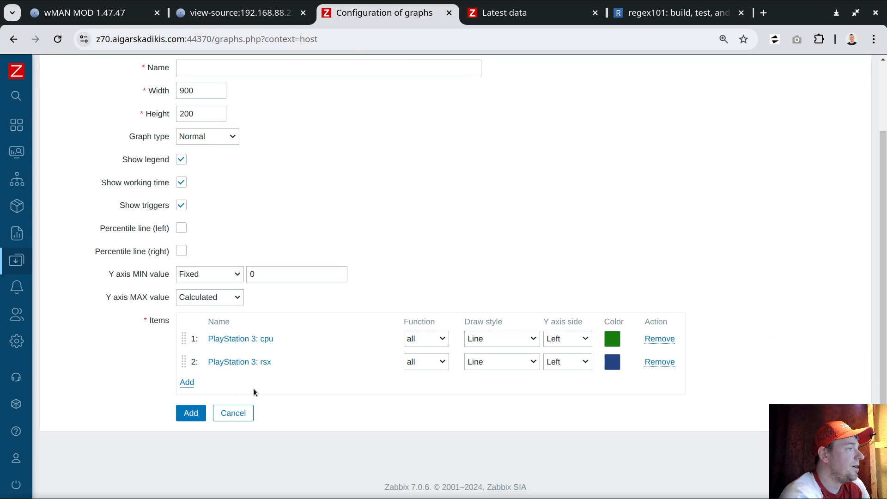
- Add the speed item to the graph and set its Y axis side to Right
{"action": "left_click", "coordinate": [187, 382]}
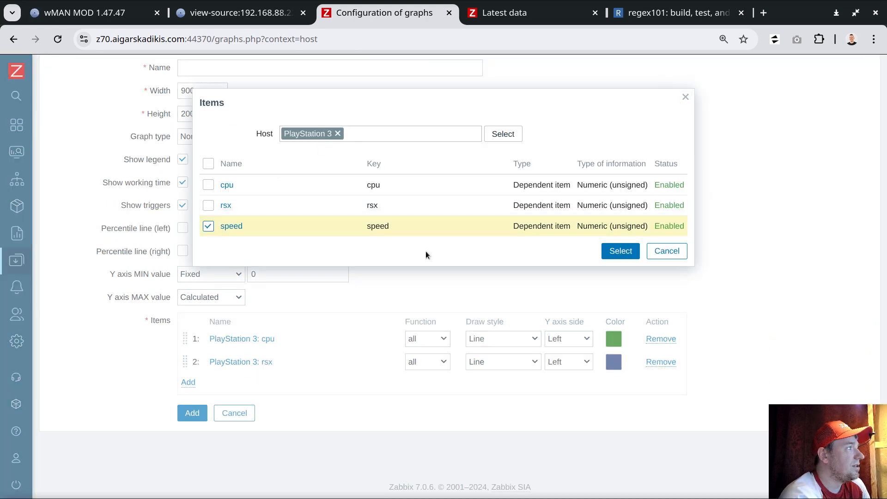
{"action": "left_click", "coordinate": [606, 254]}
{"action": "left_click", "coordinate": [567, 386]}
{"action": "left_click", "coordinate": [564, 416]}
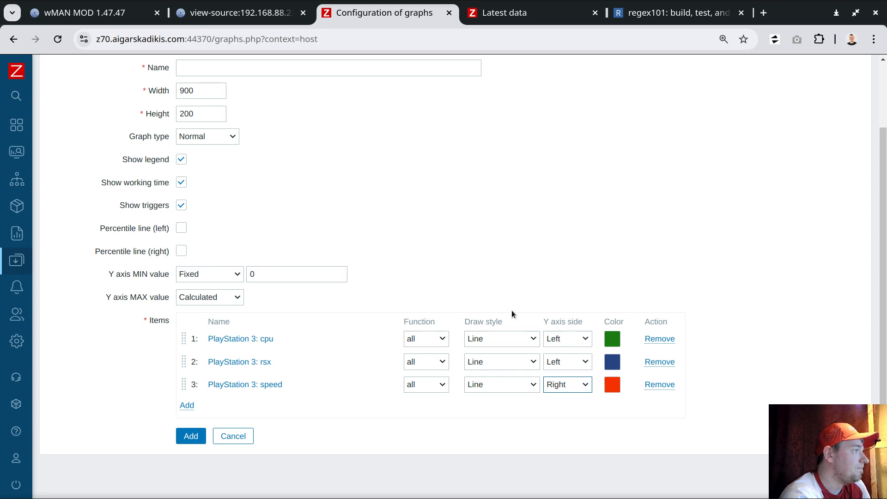
- Name the graph "temp and fan speed" and save it to the host
{"action": "scroll", "coordinate": [440, 240], "scroll_direction": "up", "scroll_amount": 3}
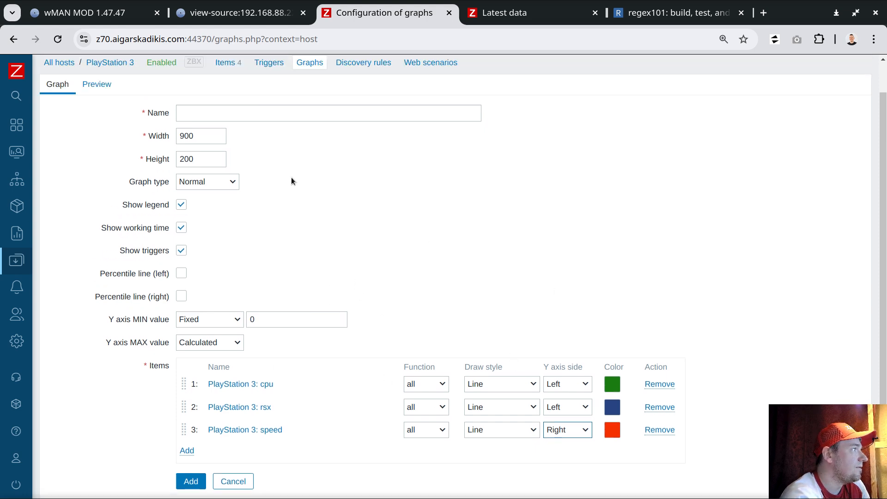
{"action": "left_click", "coordinate": [245, 145]}
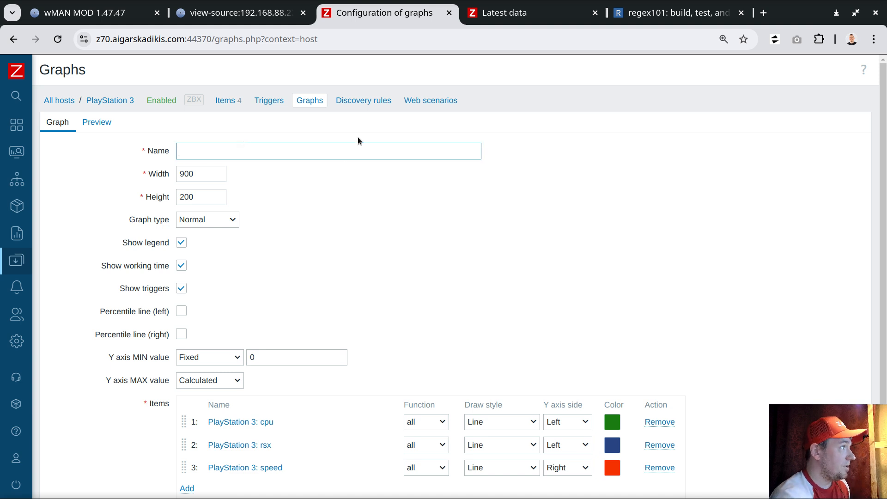
{"action": "type", "text": "temp and "}
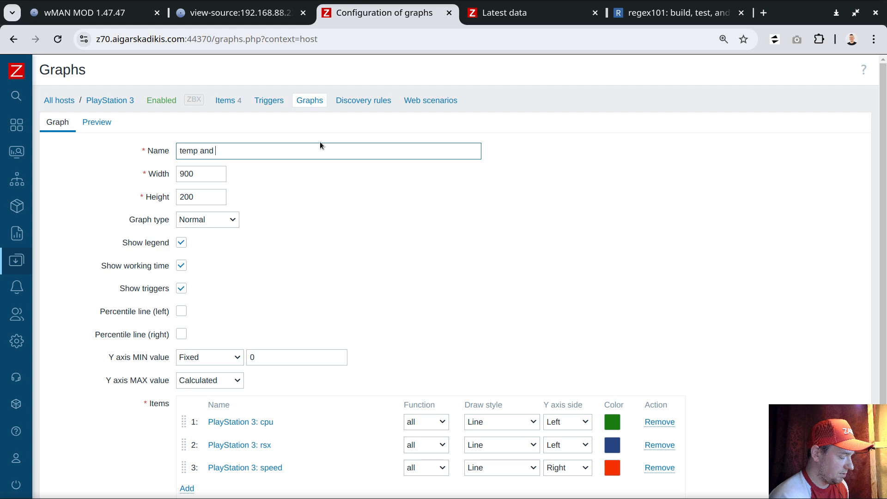
{"action": "type", "text": "fan s"}
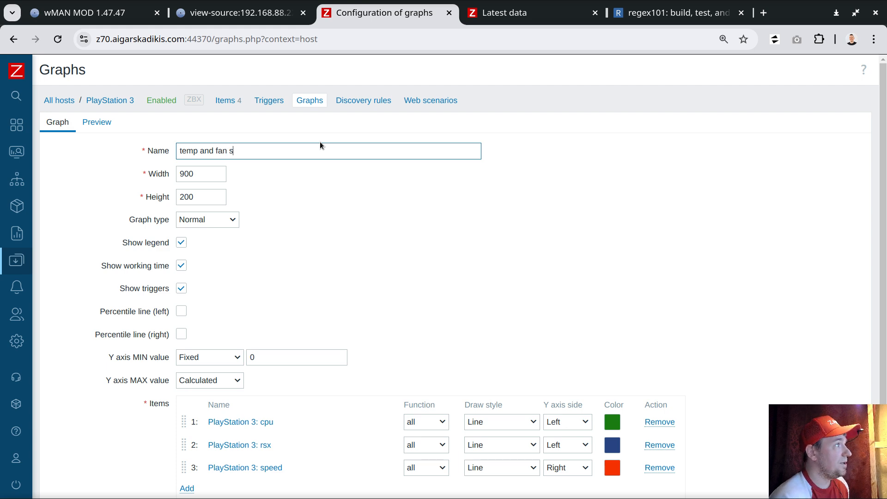
{"action": "type", "text": "peed"}
{"action": "scroll", "coordinate": [431, 192], "scroll_direction": "down", "scroll_amount": 3}
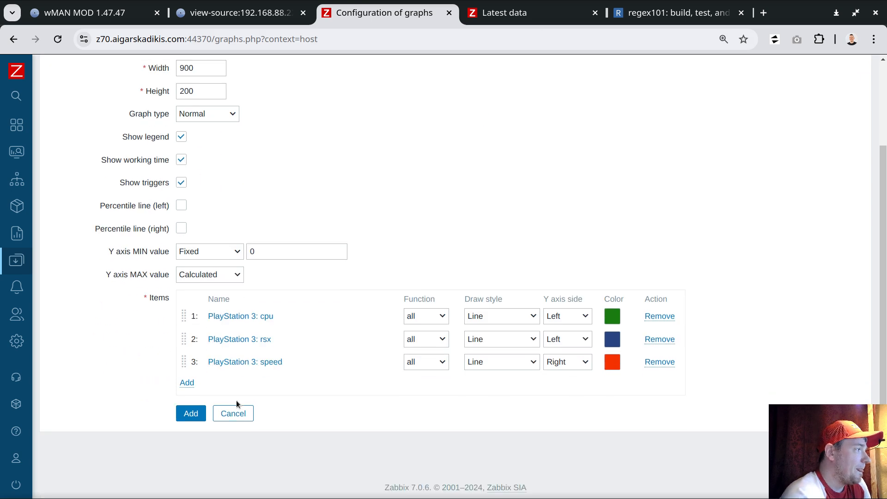
{"action": "left_click", "coordinate": [191, 414]}
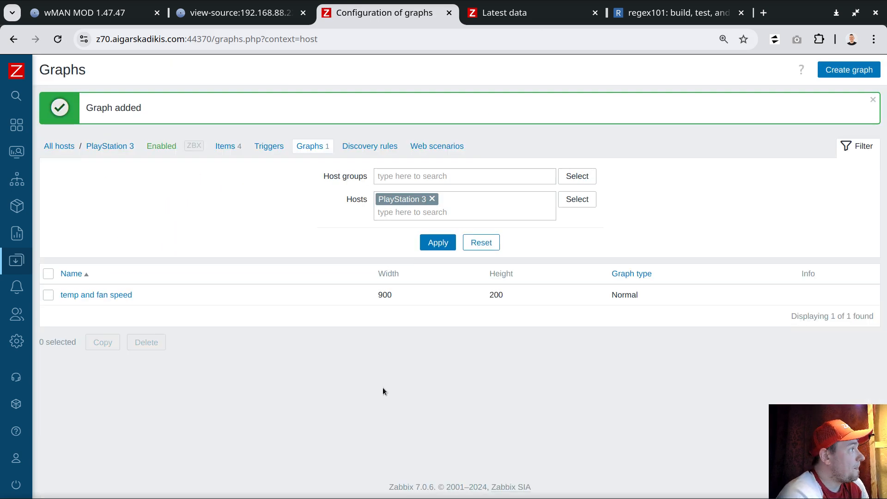
- Filter the monitoring hosts by the name "playstation" and open the PlayStation 3 host's graphs
{"action": "left_click", "coordinate": [16, 151]}
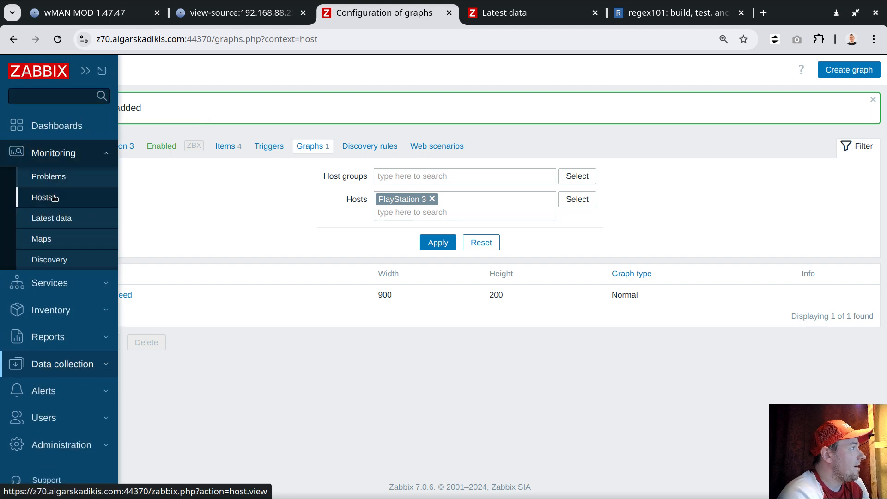
{"action": "left_click", "coordinate": [44, 196]}
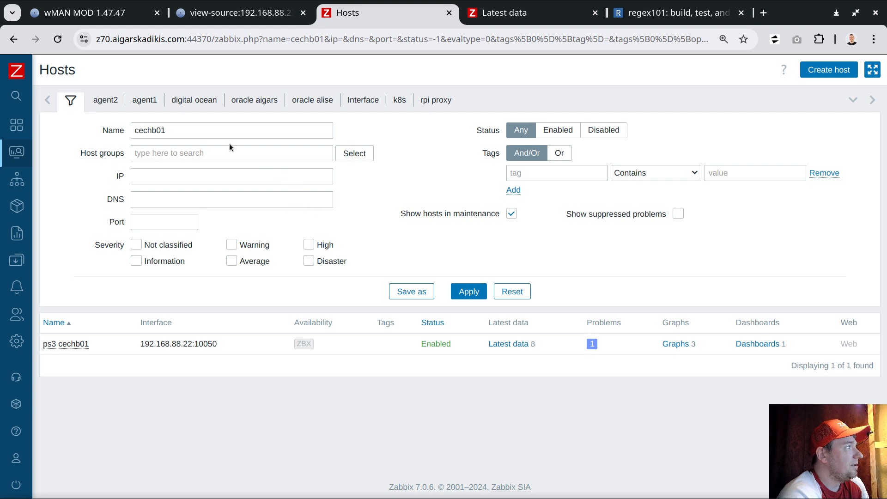
{"action": "double_click", "coordinate": [176, 132]}
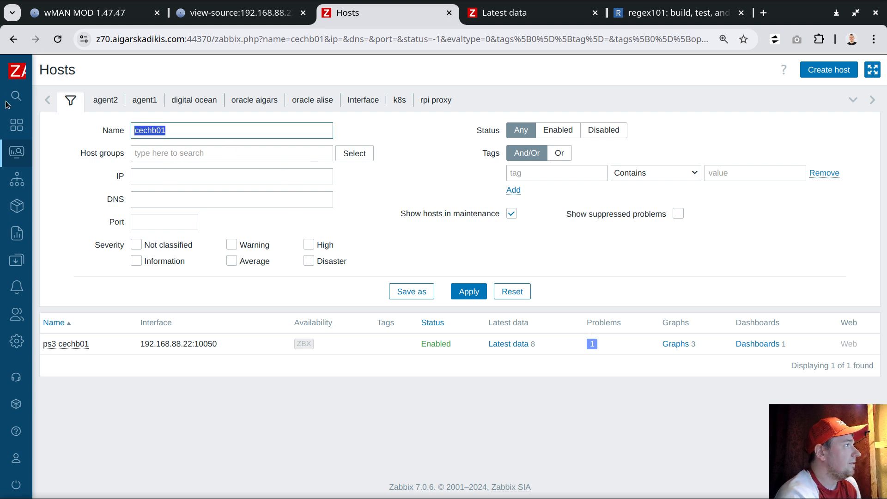
{"action": "type", "text": "playstation"}
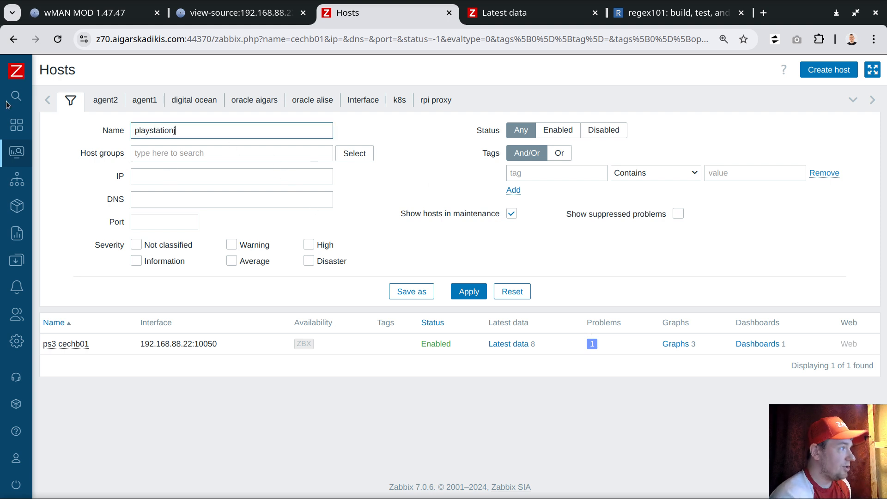
{"action": "type", "text": "j"}
{"action": "key", "text": "Return"}
{"action": "key", "text": "BackSpace"}
{"action": "key", "text": "Return"}
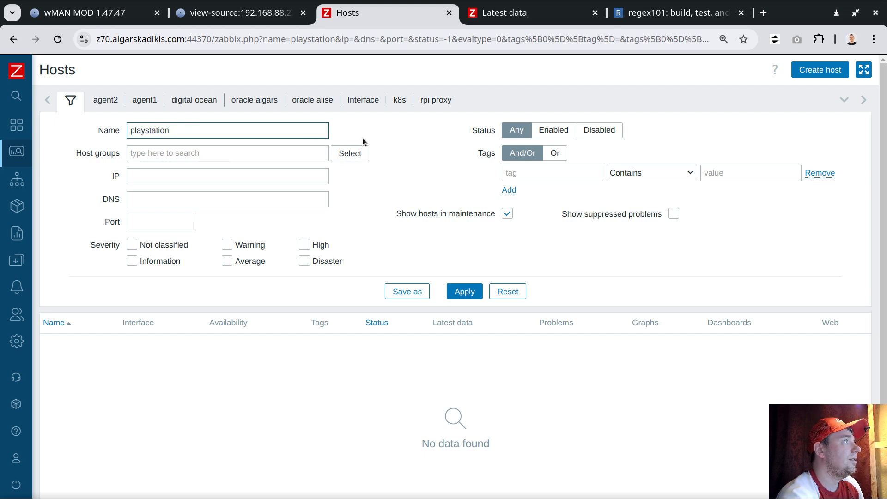
{"action": "left_click", "coordinate": [687, 345]}
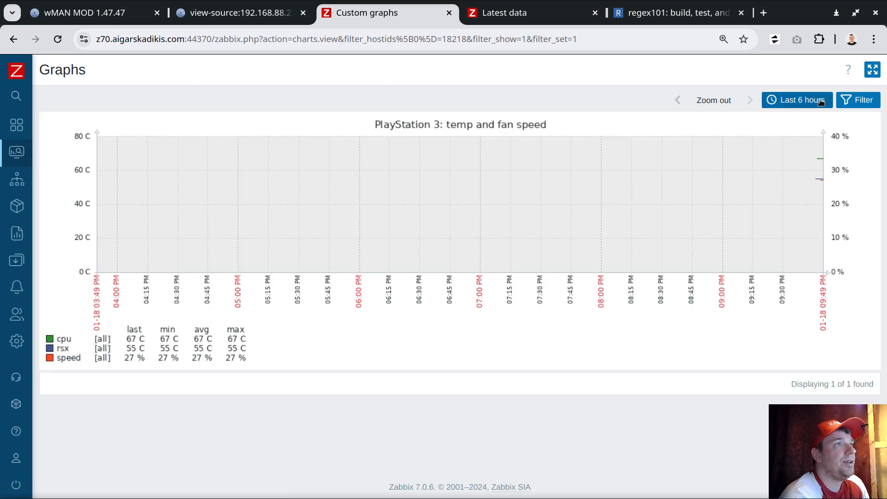
- Limit the graph's time range to the last 5 minutes and examine the plotted lines and legend
{"action": "left_click", "coordinate": [820, 101]}
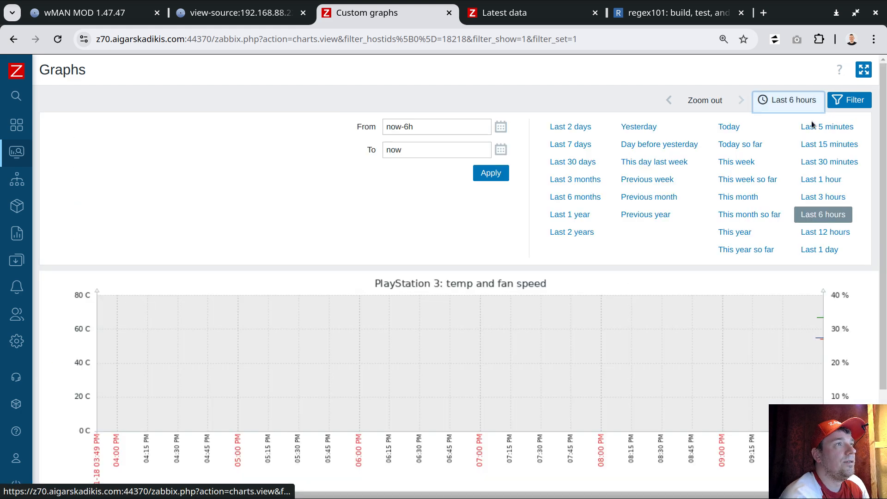
{"action": "left_click", "coordinate": [825, 127]}
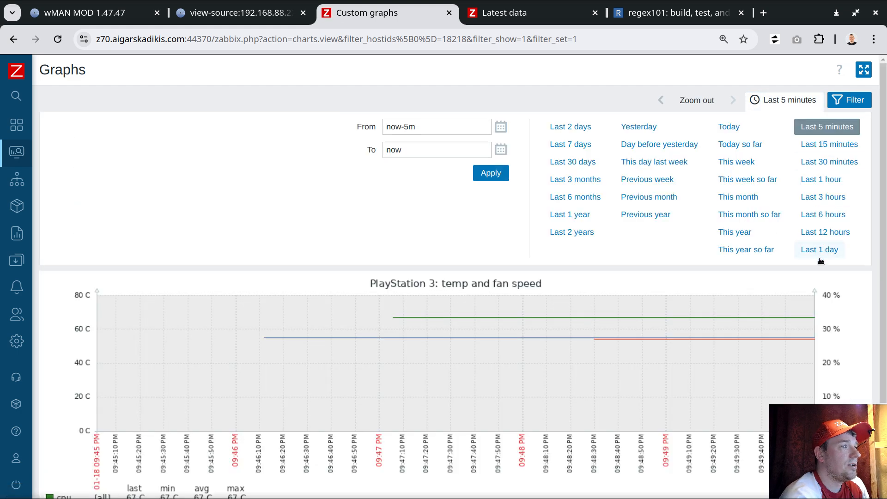
{"action": "scroll", "coordinate": [737, 259], "scroll_direction": "down", "scroll_amount": 3}
{"action": "scroll", "coordinate": [762, 281], "scroll_direction": "up", "scroll_amount": 2}
{"action": "scroll", "coordinate": [797, 260], "scroll_direction": "up", "scroll_amount": 1}
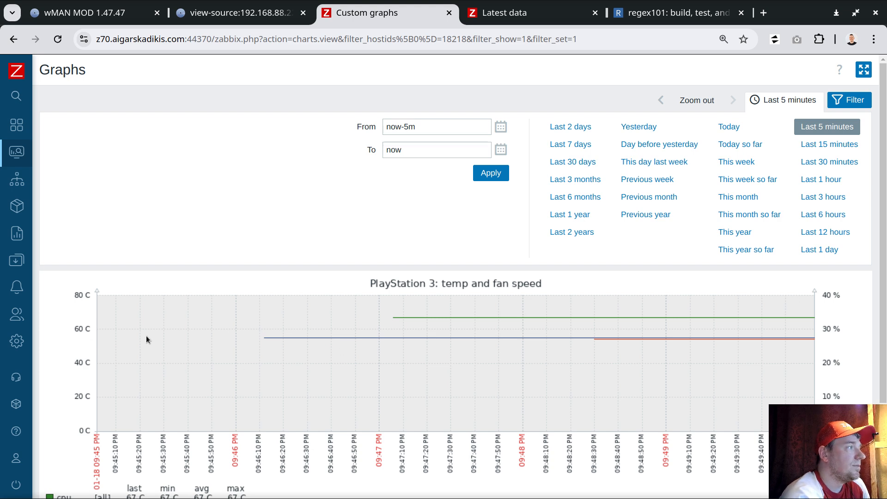
{"action": "scroll", "coordinate": [92, 351], "scroll_direction": "down", "scroll_amount": 2}
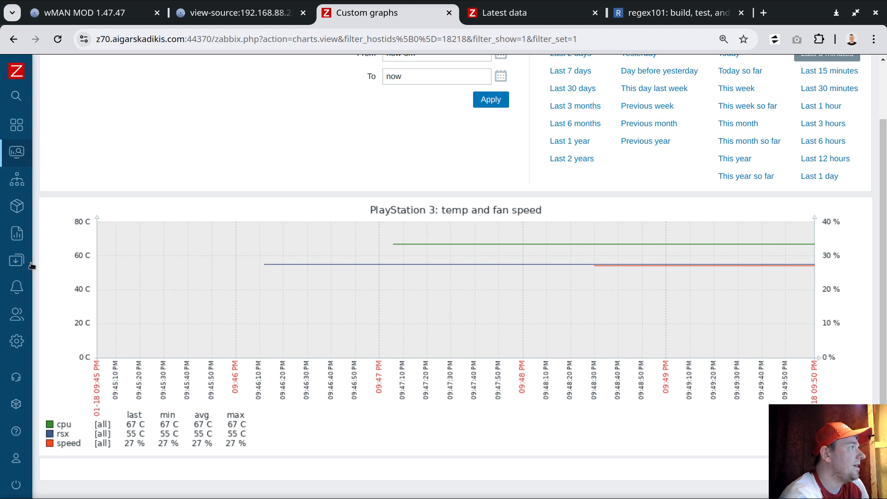
- Open the templates under data collection and list the items of the ps3 temp template
{"action": "mouse_move", "coordinate": [35, 247]}
{"action": "left_click", "coordinate": [56, 328]}
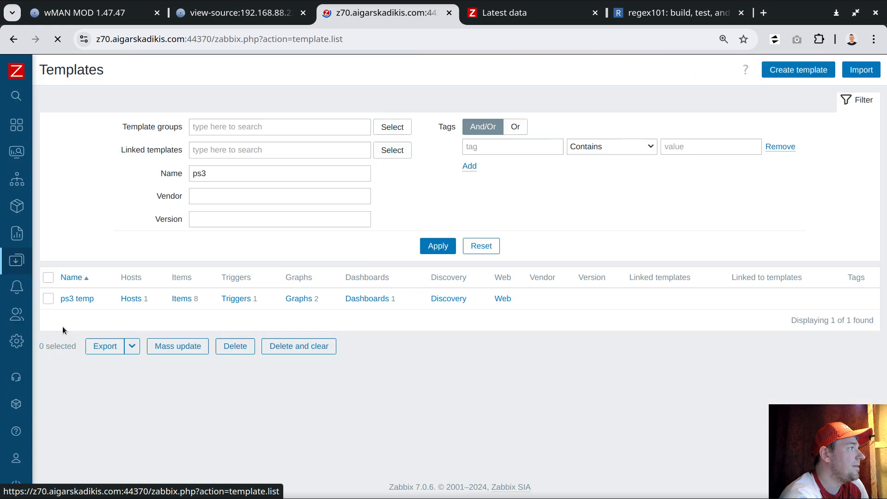
{"action": "left_click", "coordinate": [184, 298]}
{"action": "scroll", "coordinate": [278, 259], "scroll_direction": "down", "scroll_amount": 3}
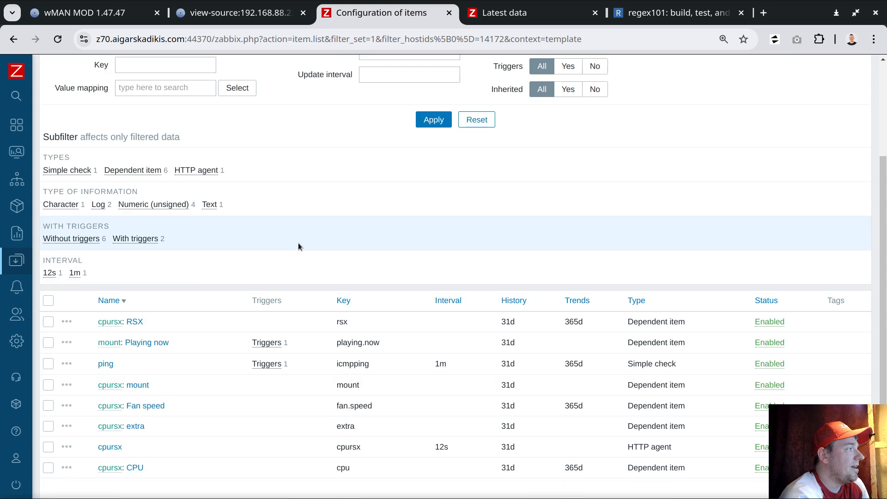
- Switch to the webMAN MOD page and examine its CPU/RSX details, down to the mounted game path
{"action": "left_click", "coordinate": [93, 13]}
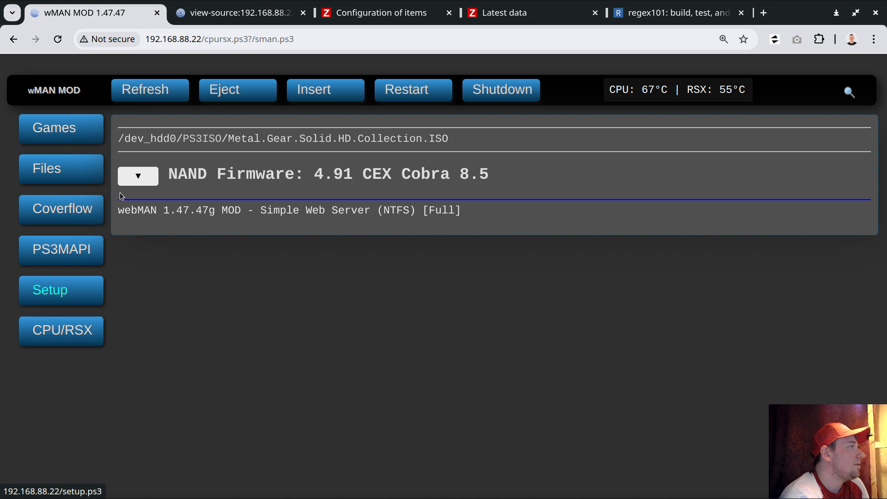
{"action": "scroll", "coordinate": [447, 238], "scroll_direction": "down", "scroll_amount": 2}
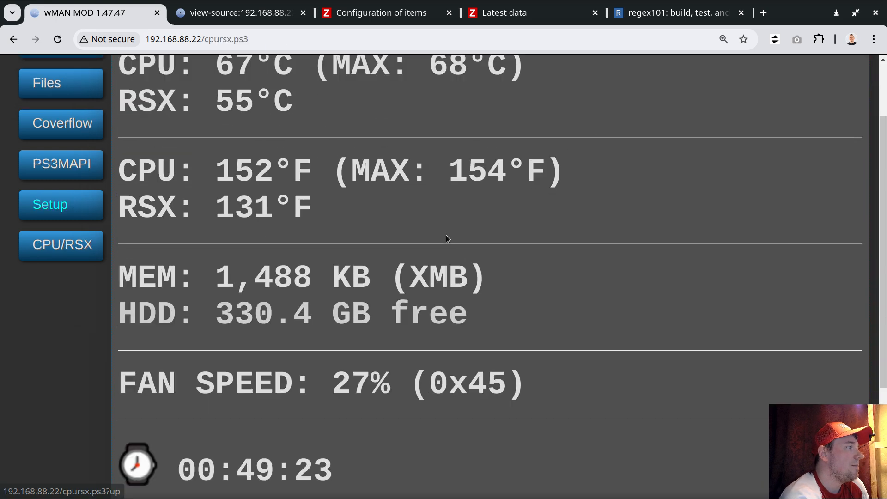
{"action": "scroll", "coordinate": [447, 238], "scroll_direction": "down", "scroll_amount": 4}
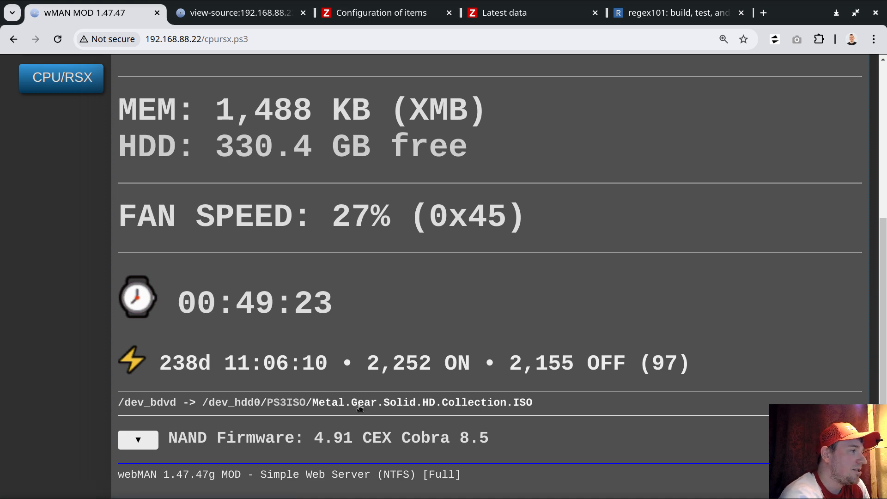
- Return to the ps3 temp template's items and show the preprocessing steps of the mount item
{"action": "left_click", "coordinate": [379, 13]}
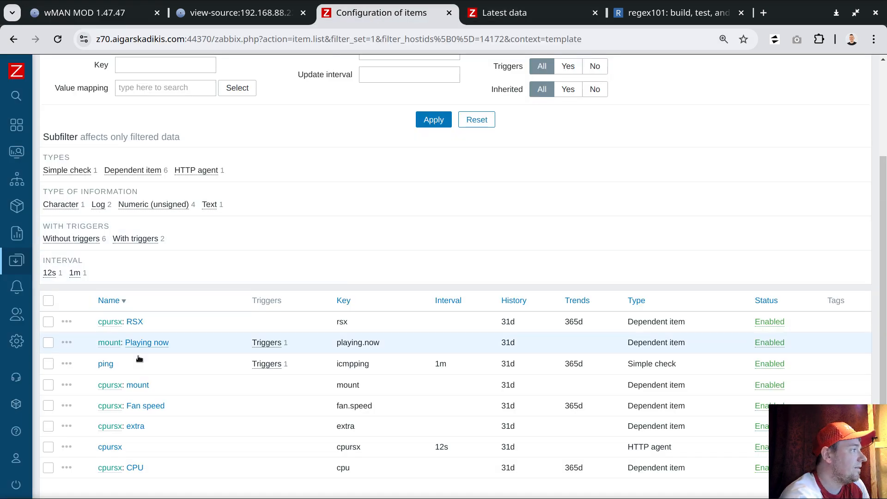
{"action": "scroll", "coordinate": [238, 406], "scroll_direction": "down", "scroll_amount": 3}
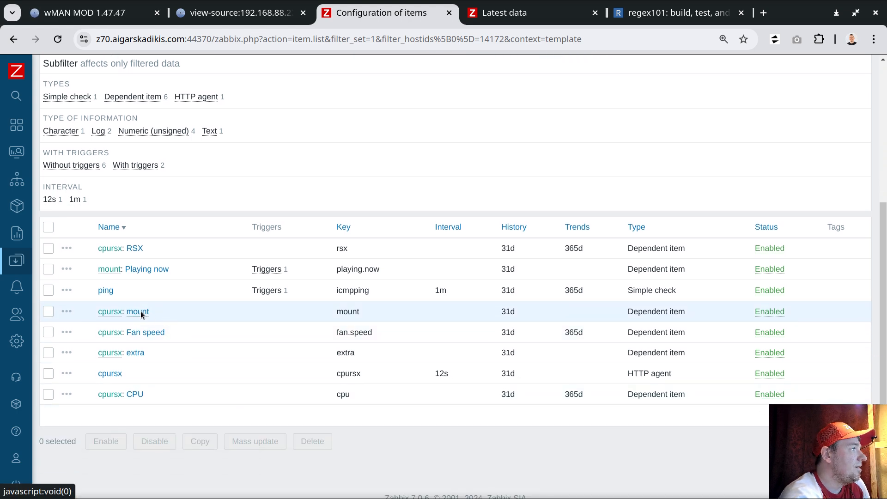
{"action": "left_click", "coordinate": [140, 311]}
{"action": "left_click", "coordinate": [221, 131]}
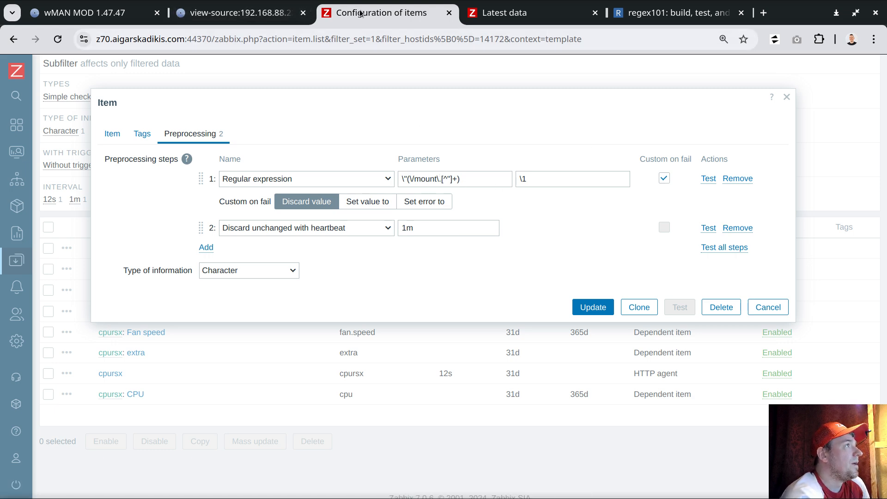
- Replace the regex101 test string with the full page source of cpursx.ps3
{"action": "left_click", "coordinate": [233, 14]}
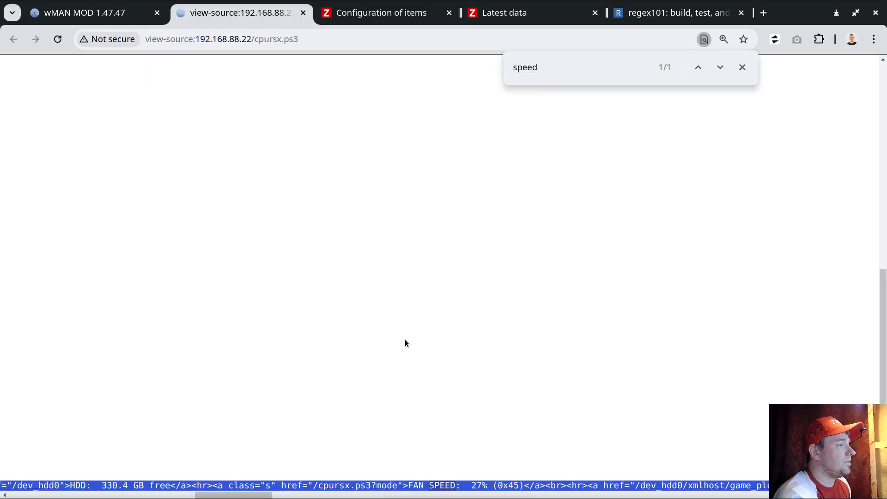
{"action": "left_click", "coordinate": [675, 12]}
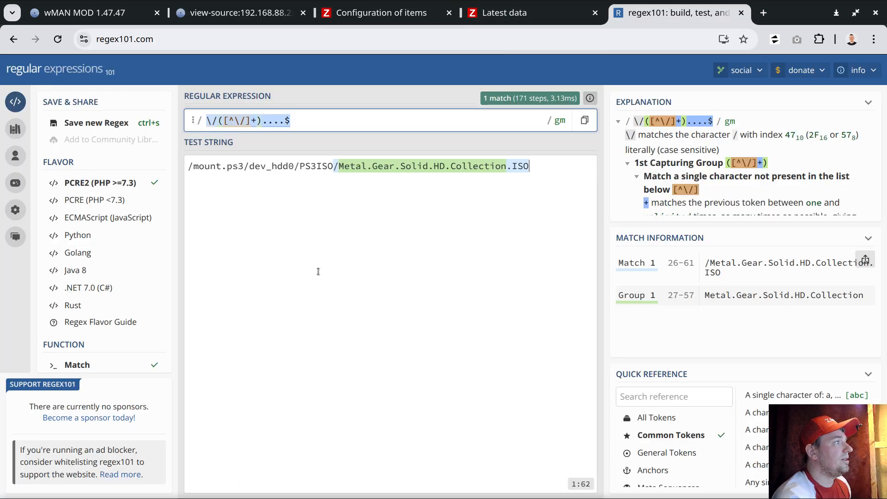
{"action": "left_click", "coordinate": [318, 271]}
{"action": "key", "text": "ctrl+a"}
{"action": "key", "text": "ctrl+v"}
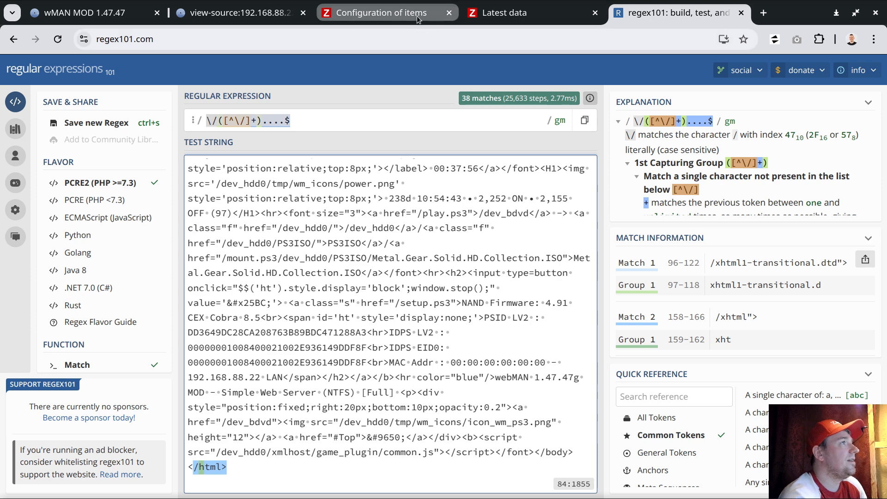
- Test the mount item's regular expression \"(\/mount\.[^"]+) in regex101 against the page source and highlight the game name in the match
{"action": "left_click", "coordinate": [418, 17]}
{"action": "left_click", "coordinate": [413, 179]}
{"action": "key", "text": "ctrl+a"}
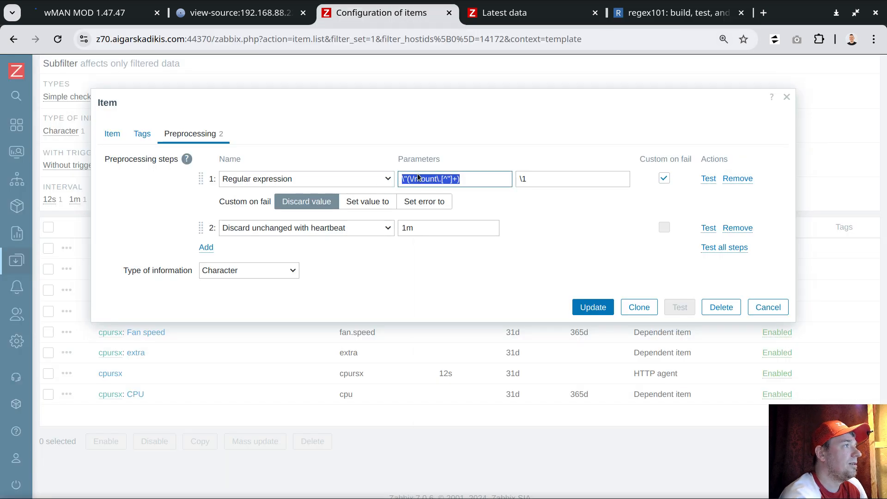
{"action": "right_click", "coordinate": [412, 176]}
{"action": "left_click", "coordinate": [450, 208]}
{"action": "left_click", "coordinate": [644, 16]}
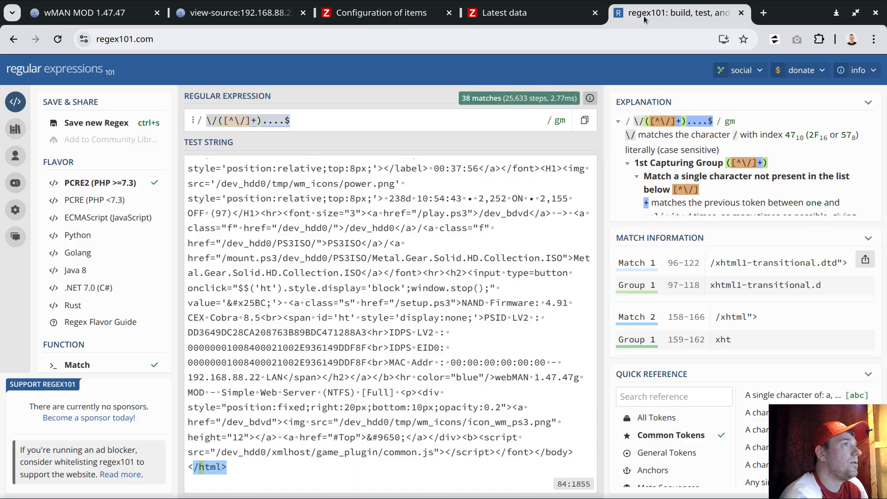
{"action": "left_click", "coordinate": [347, 122]}
{"action": "key", "text": "ctrl+a"}
{"action": "key", "text": "ctrl+v"}
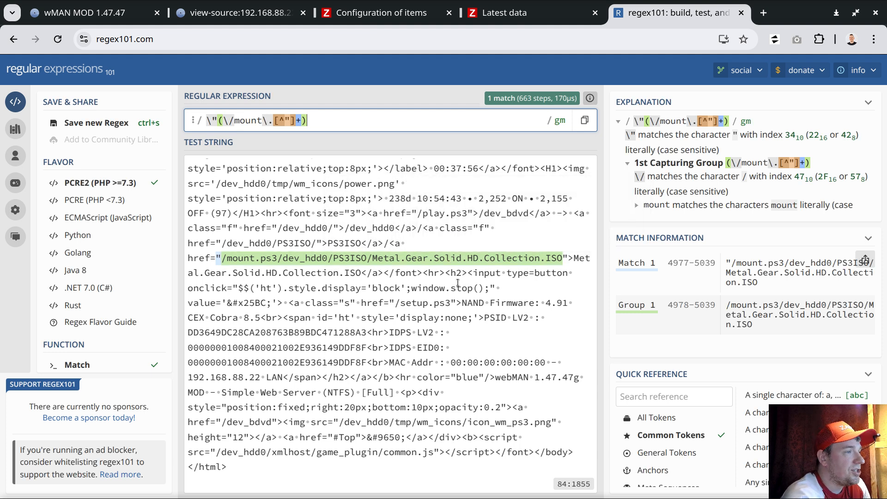
{"action": "left_click_drag", "start_coordinate": [372, 258], "coordinate": [540, 258]}
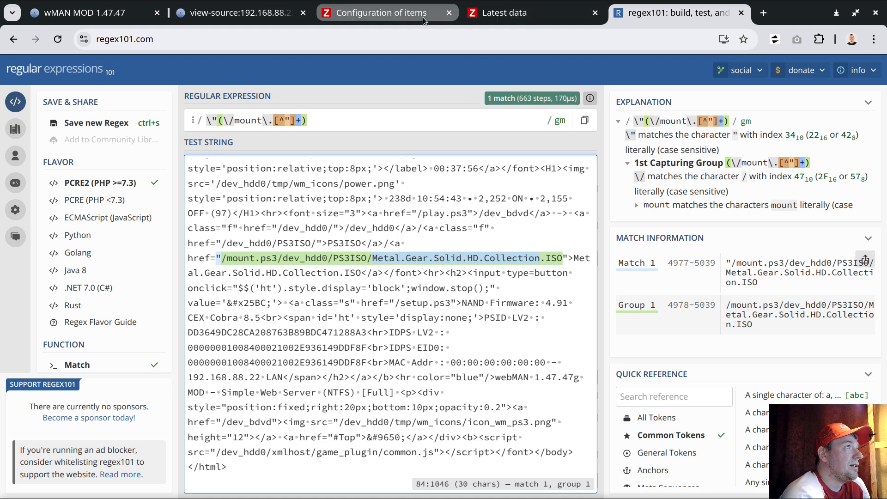
- Close the mount item's form in Zabbix without saving and highlight the mount item in the list
{"action": "left_click", "coordinate": [404, 15]}
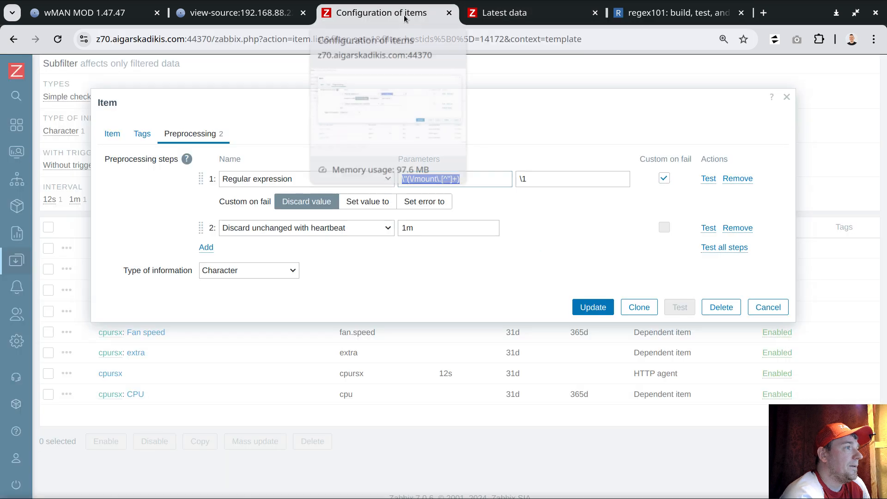
{"action": "left_click", "coordinate": [768, 307]}
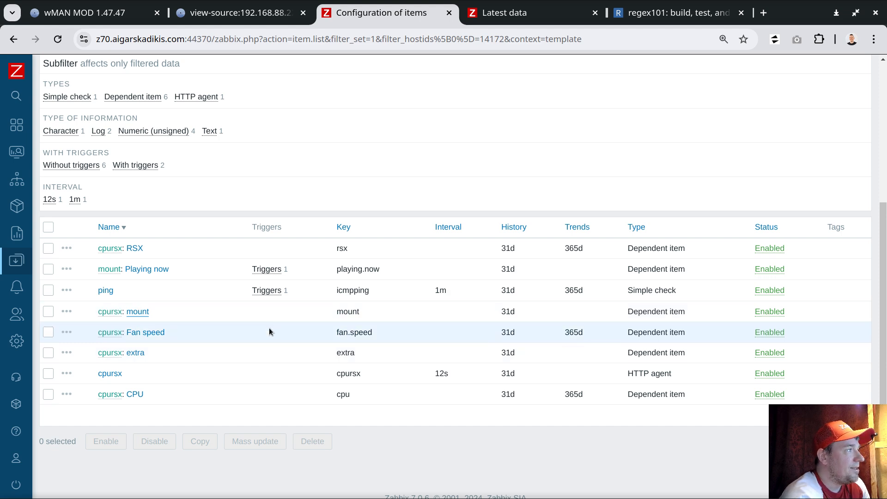
{"action": "left_click_drag", "start_coordinate": [152, 310], "coordinate": [118, 312]}
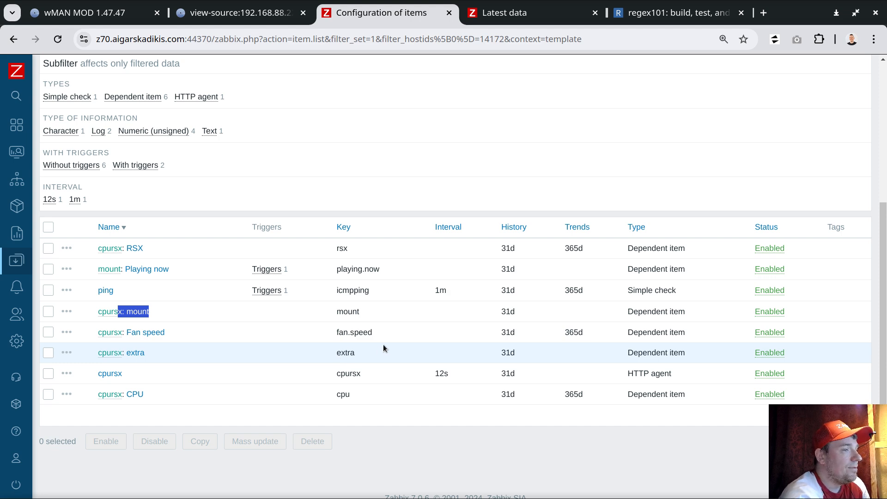
- Open the ps3 temp template's PlayStation 3 dashboard and show the configuration of its graph widget
{"action": "scroll", "coordinate": [383, 345], "scroll_direction": "up", "scroll_amount": 5}
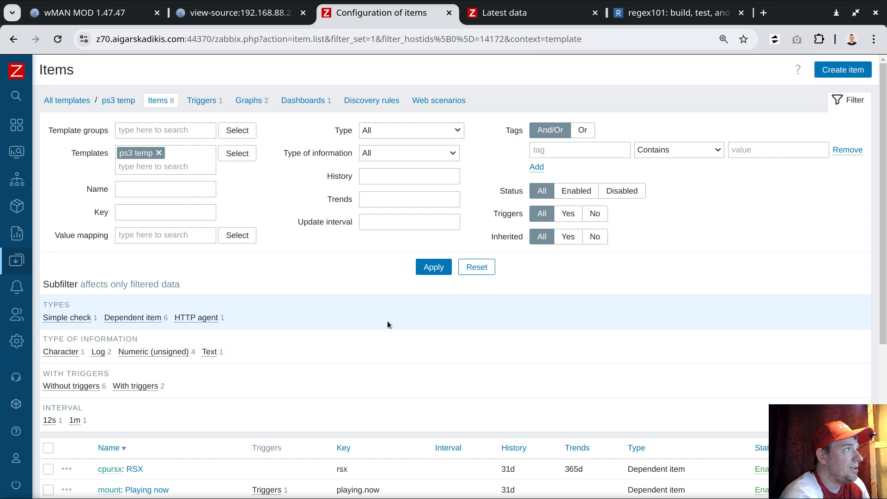
{"action": "left_click", "coordinate": [311, 100]}
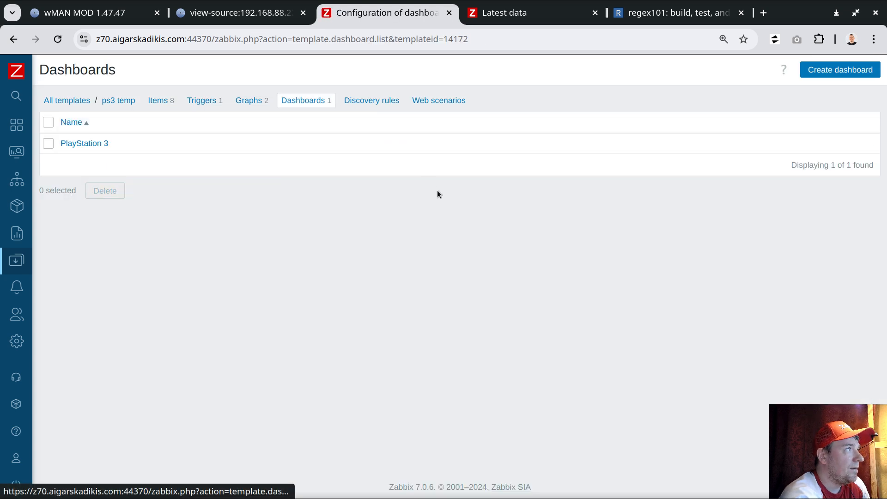
{"action": "left_click", "coordinate": [78, 145]}
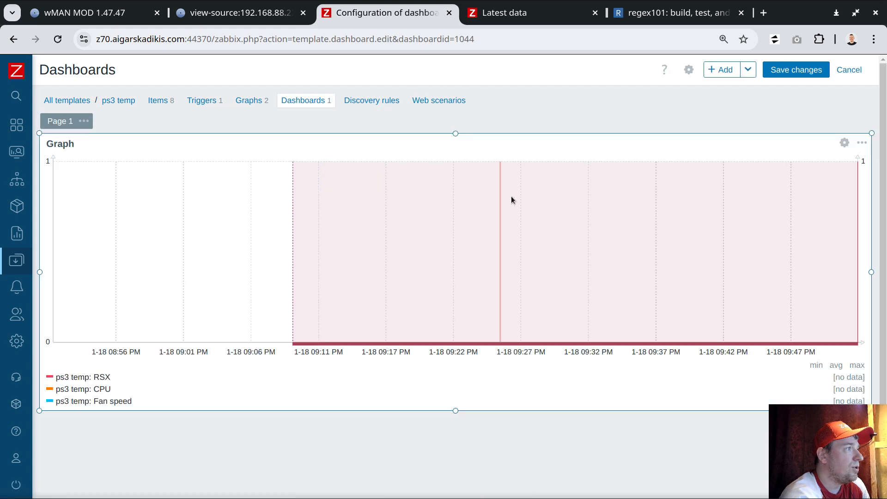
{"action": "left_click", "coordinate": [844, 142]}
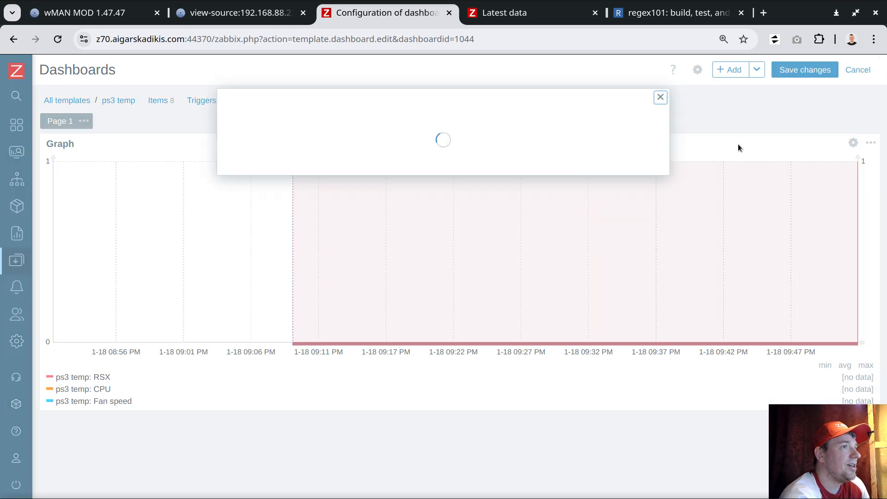
{"action": "scroll", "coordinate": [248, 337], "scroll_direction": "down", "scroll_amount": 2}
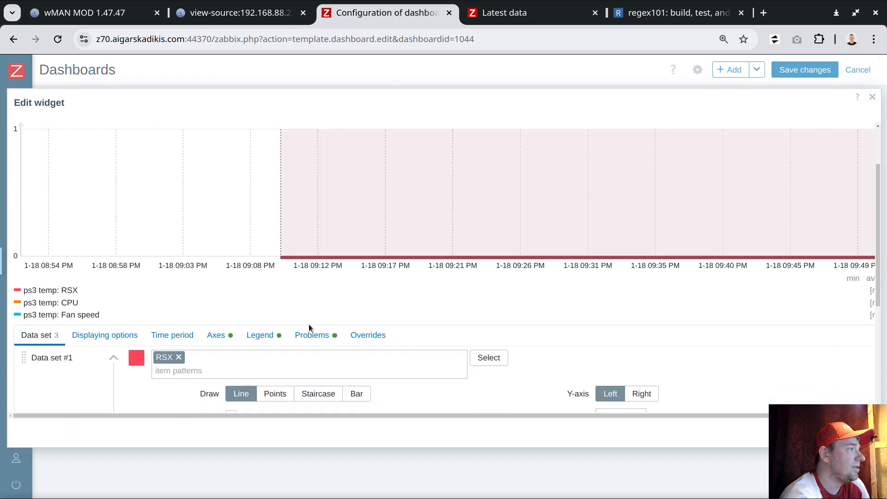
- Examine the graph widget's problem display settings, down to the problem tag playing equals now, and close the widget configuration without applying changes
{"action": "left_click", "coordinate": [313, 335]}
{"action": "scroll", "coordinate": [319, 317], "scroll_direction": "down", "scroll_amount": 2}
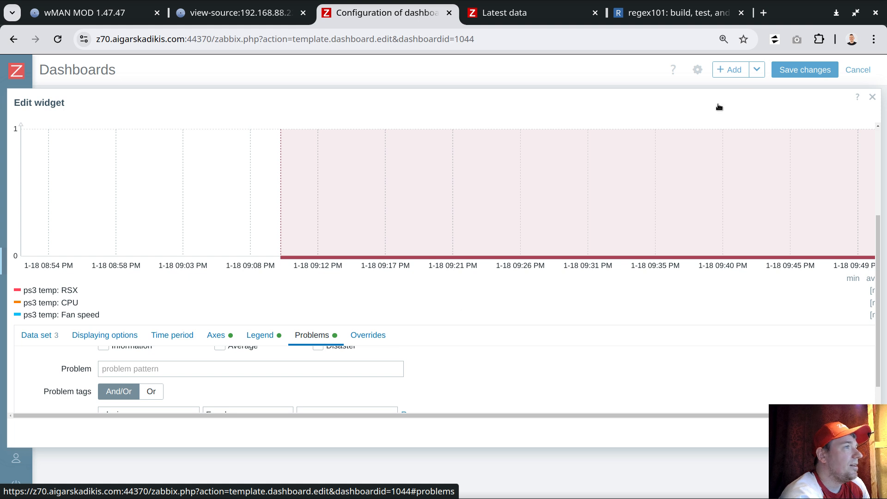
{"action": "key", "text": "ctrl+minus"}
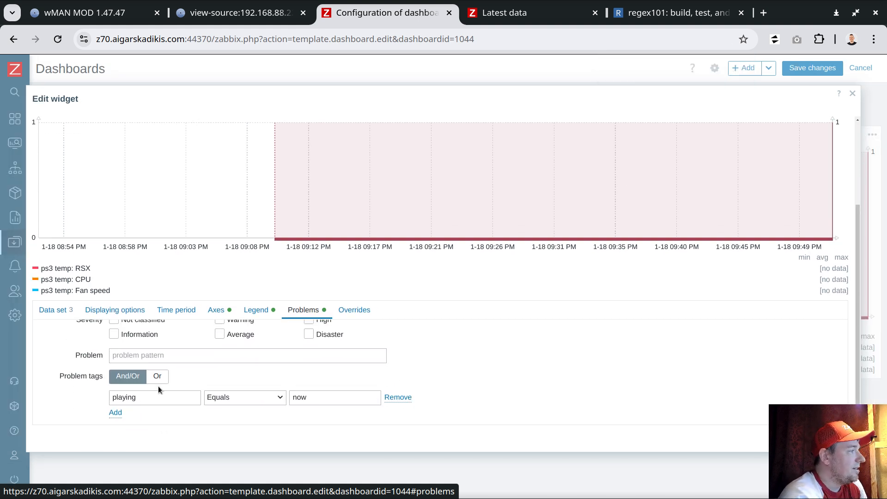
{"action": "left_click", "coordinate": [133, 397]}
{"action": "double_click", "coordinate": [131, 397]}
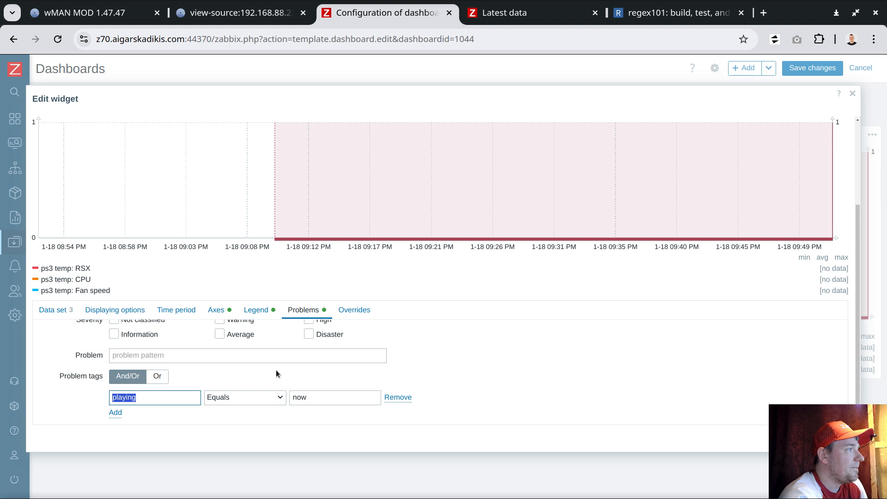
{"action": "scroll", "coordinate": [382, 382], "scroll_direction": "up", "scroll_amount": 3}
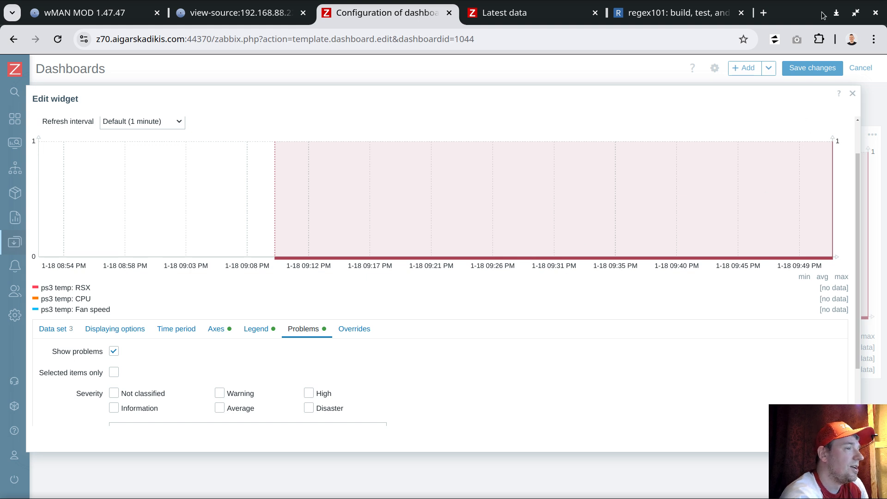
{"action": "scroll", "coordinate": [393, 355], "scroll_direction": "down", "scroll_amount": 2}
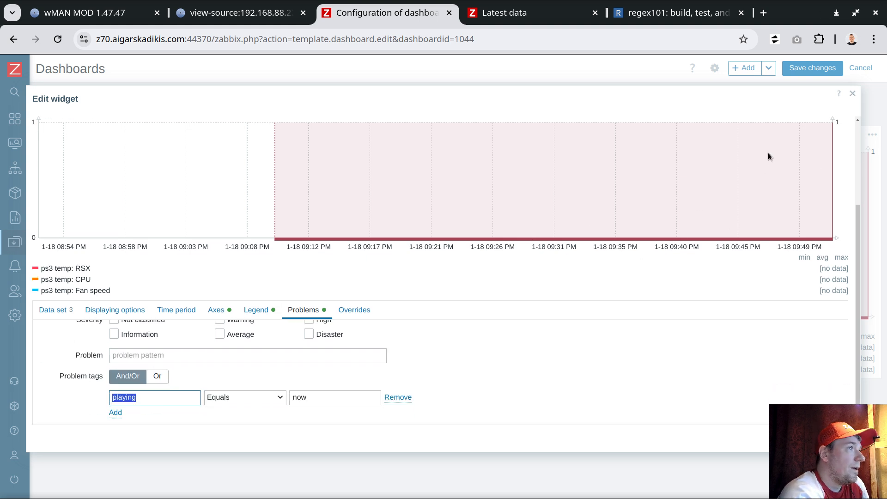
{"action": "left_click", "coordinate": [852, 95]}
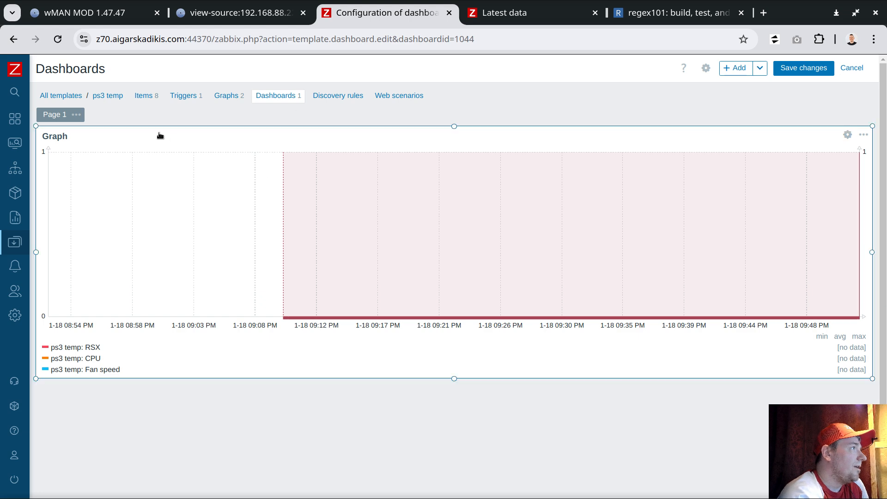
- Search for the host ps3 cechb01 and open its host dashboards
{"action": "mouse_move", "coordinate": [2, 155]}
{"action": "left_click", "coordinate": [52, 95]}
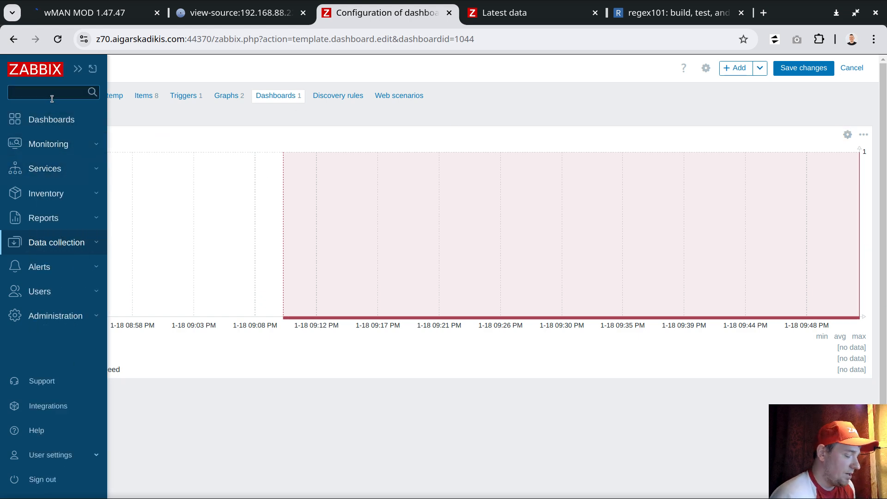
{"action": "type", "text": "ps3"}
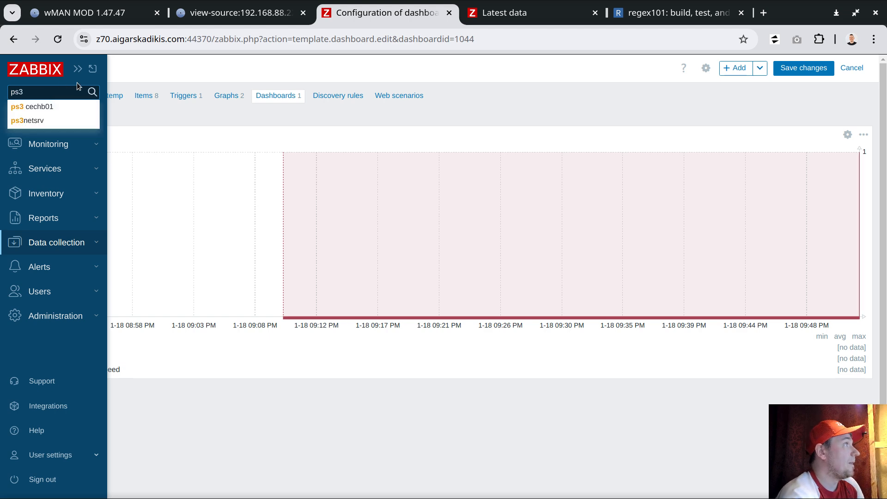
{"action": "left_click", "coordinate": [61, 104]}
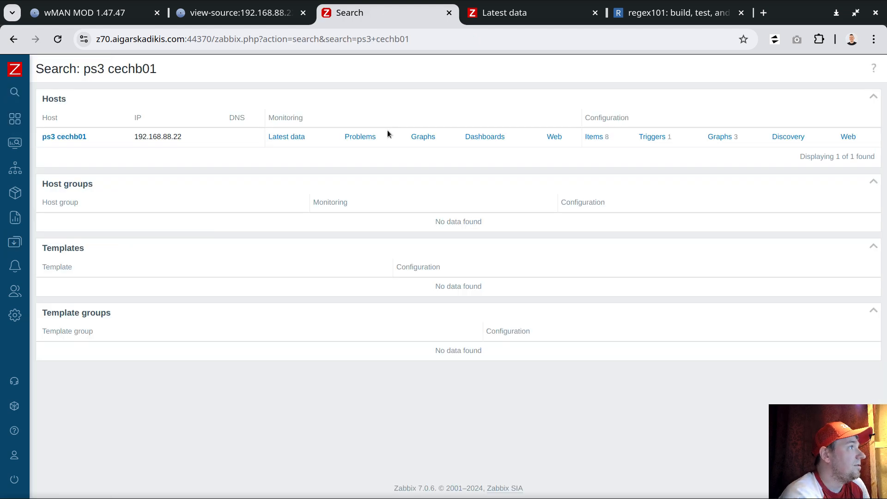
{"action": "left_click", "coordinate": [489, 137]}
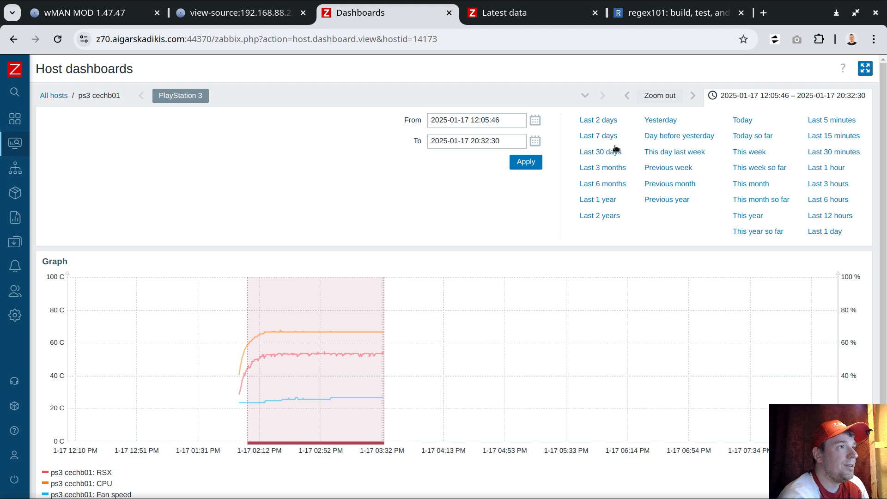
- Show the last 2 days, zoom the graph in on the 17 January session and reveal the details of its problem bar
{"action": "left_click", "coordinate": [598, 120]}
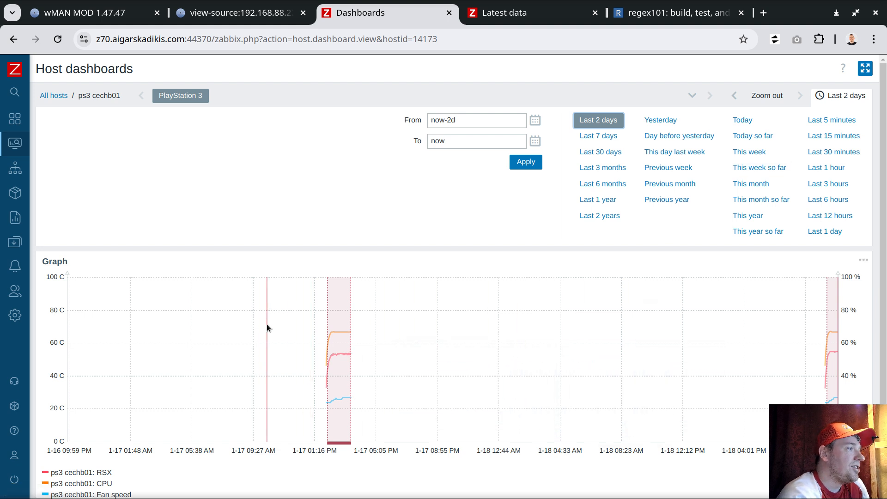
{"action": "left_click_drag", "start_coordinate": [305, 325], "coordinate": [369, 328]}
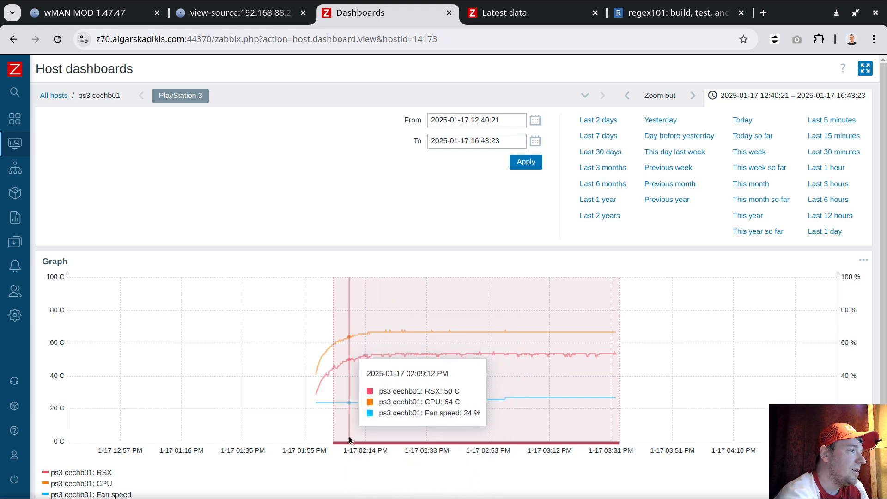
{"action": "mouse_move", "coordinate": [351, 444]}
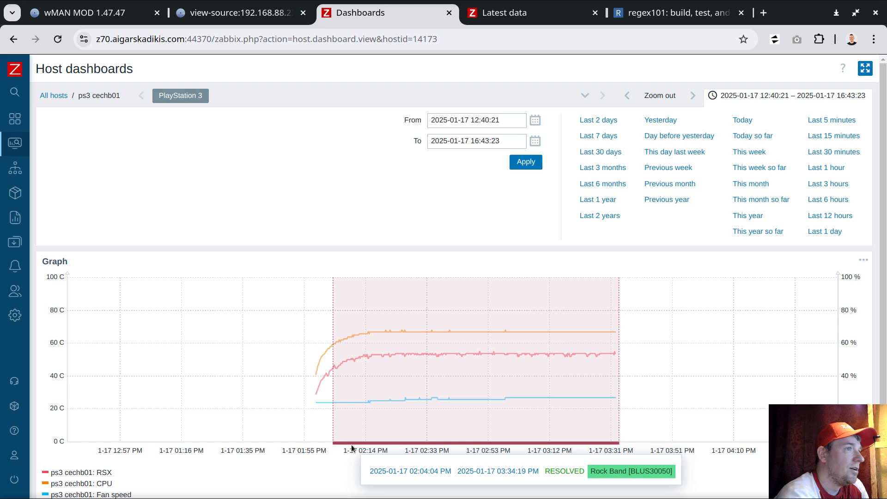
- Switch the graph's range from the last 2 days through 5, 15 and 30 minutes to the last 1 hour, examining the current session
{"action": "left_click", "coordinate": [598, 120]}
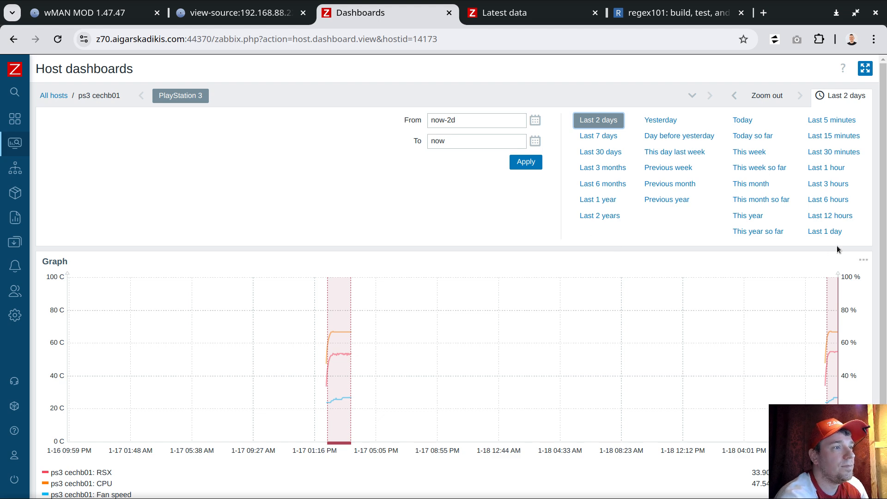
{"action": "left_click", "coordinate": [830, 121]}
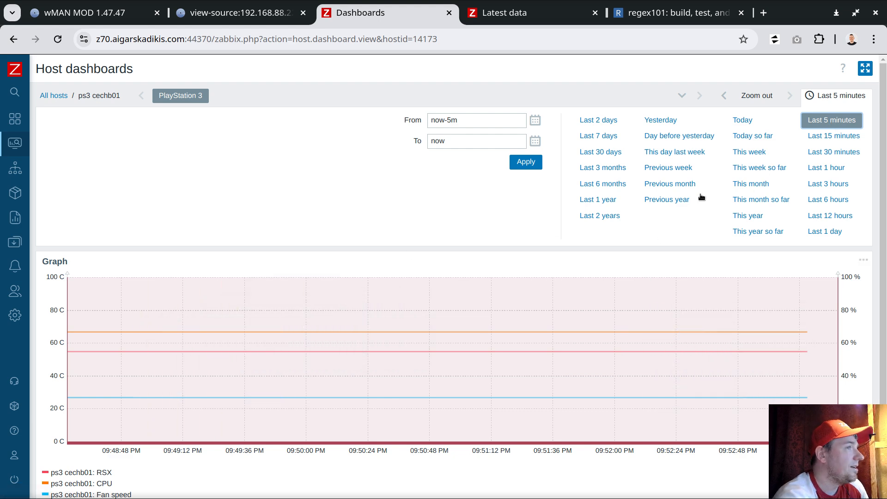
{"action": "left_click", "coordinate": [834, 136]}
{"action": "left_click", "coordinate": [827, 152]}
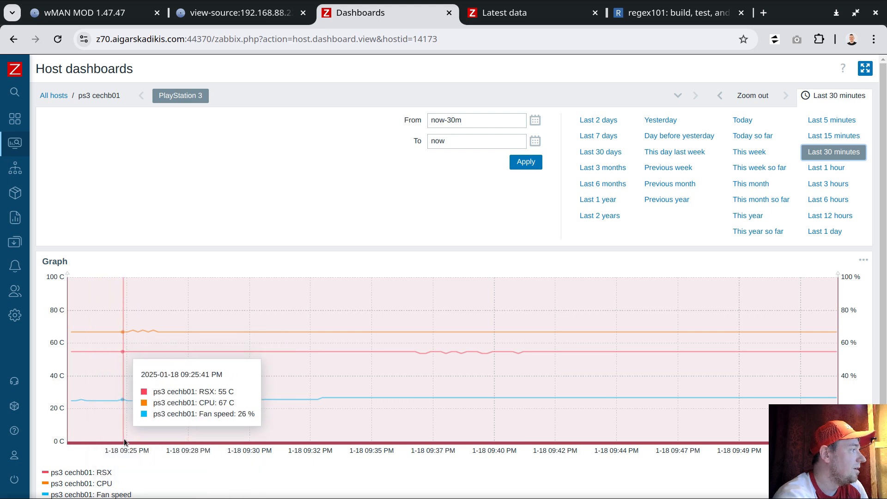
{"action": "mouse_move", "coordinate": [124, 443]}
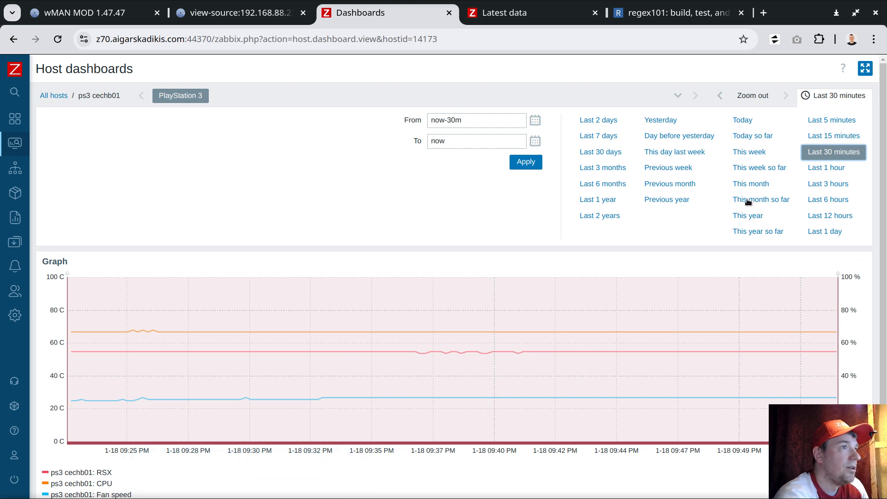
{"action": "left_click", "coordinate": [827, 167]}
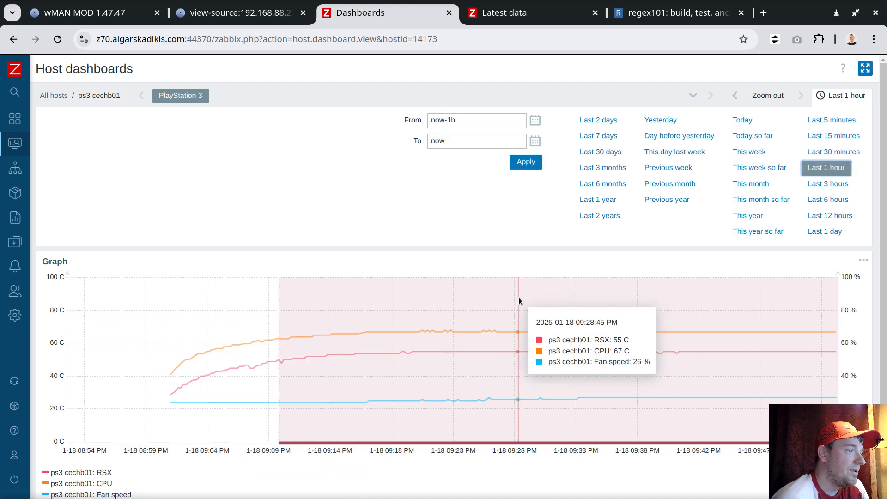